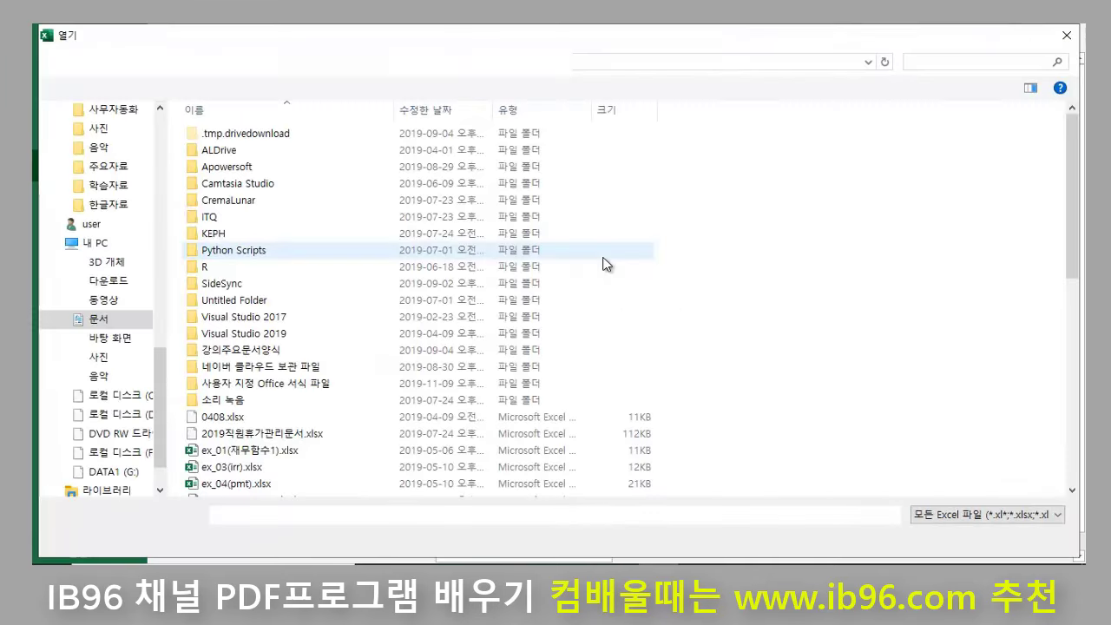
Step: Open 거래명세표.xlsx from the 테스트문서 folder on the DATA1 (G:) drive and enable its blocked content
click(107, 473)
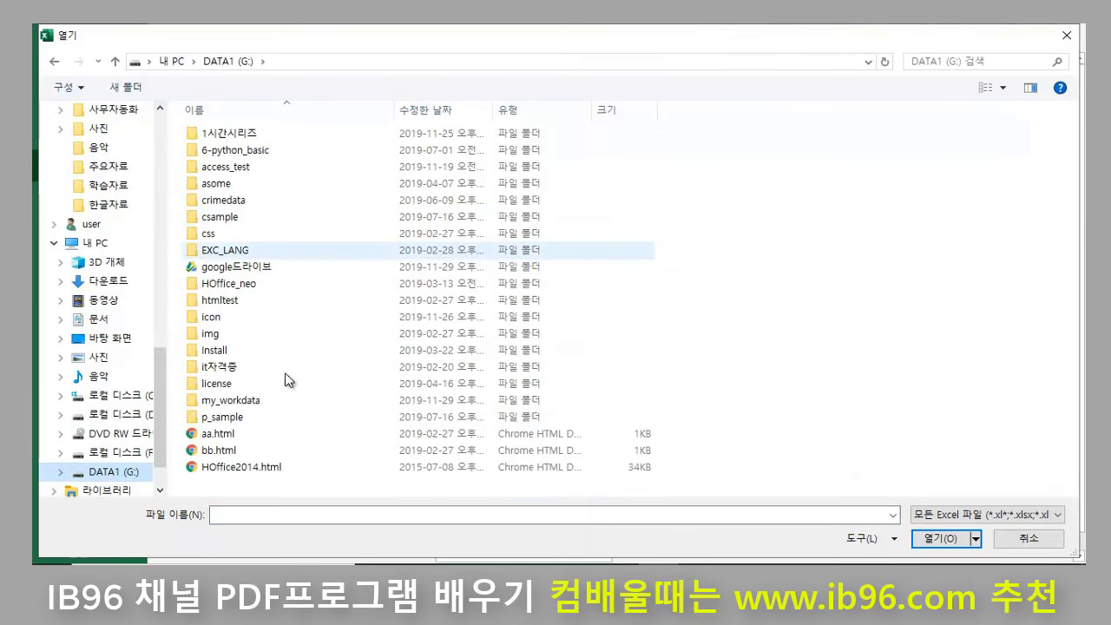
scroll(250, 408, down, 3)
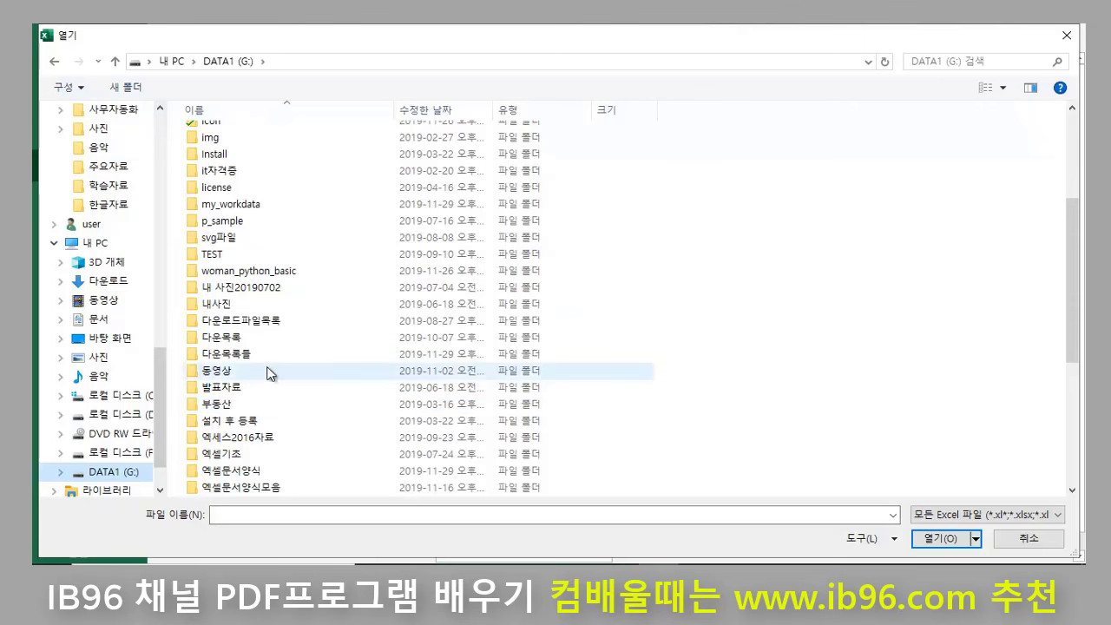
scroll(274, 349, down, 4)
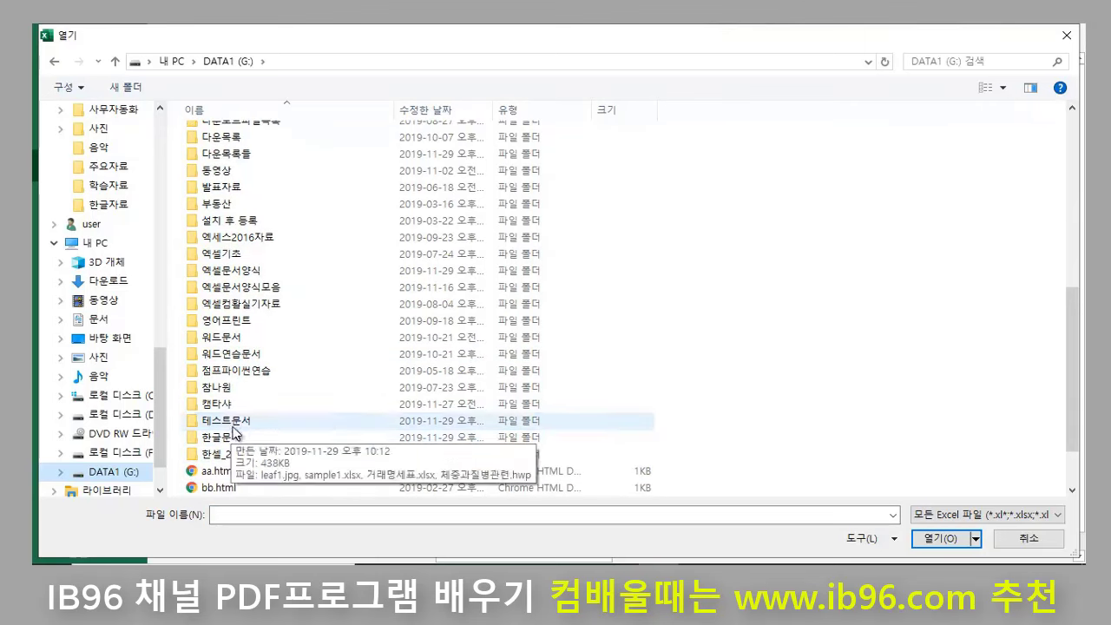
double_click(231, 421)
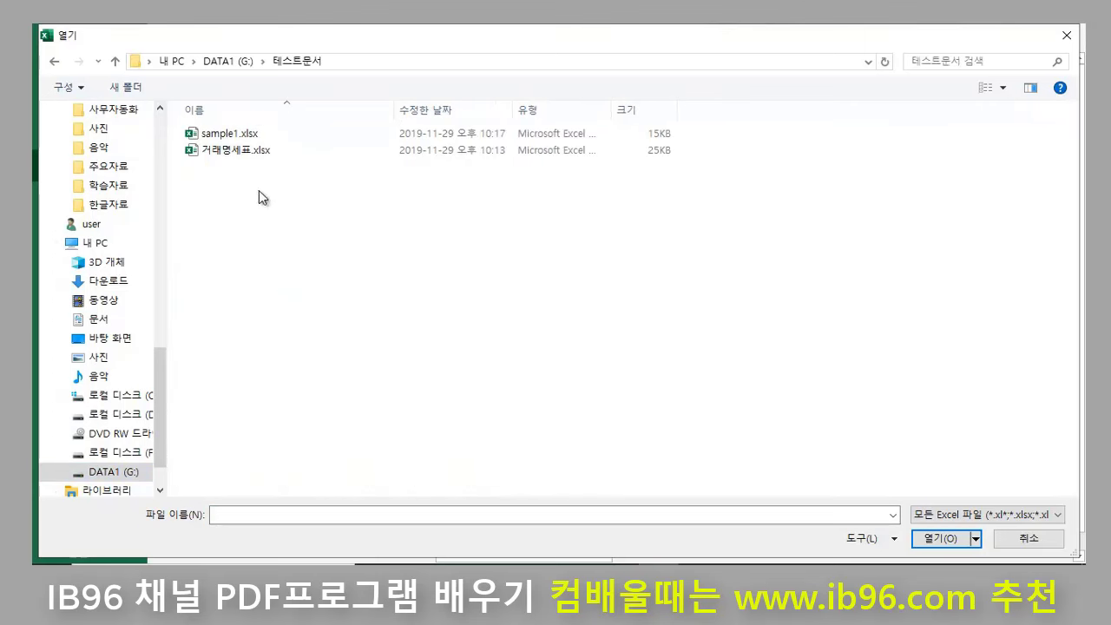
click(294, 151)
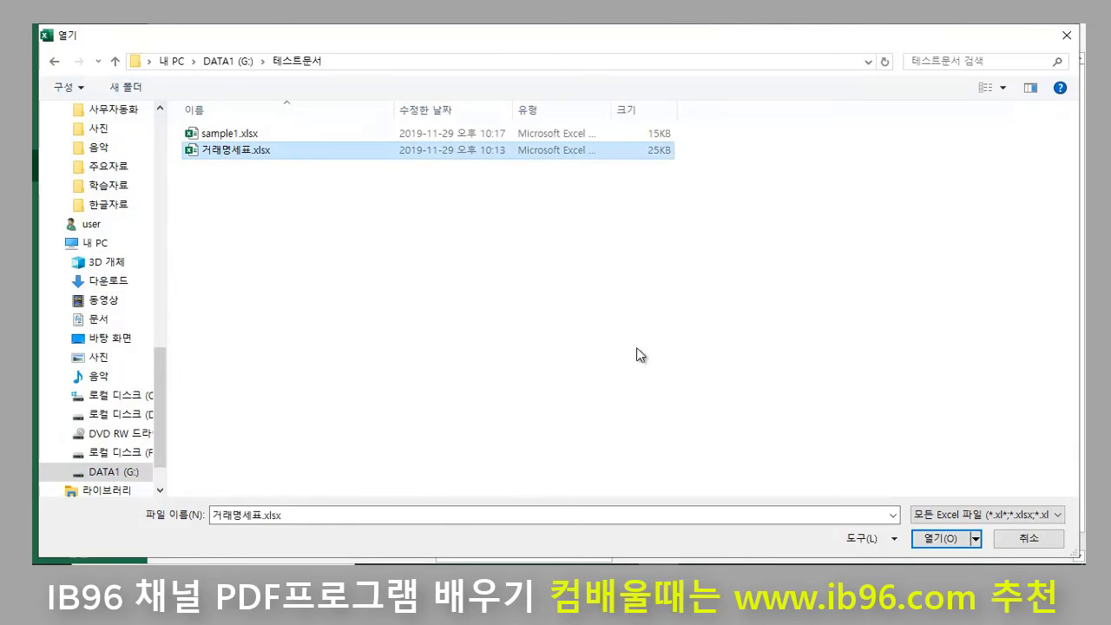
click(933, 536)
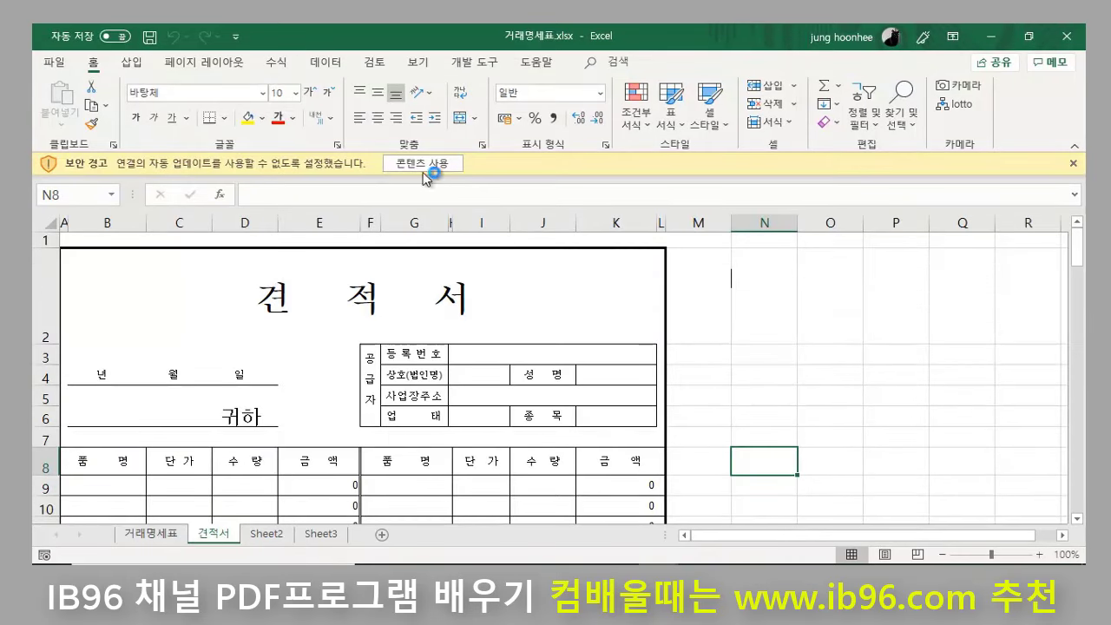
click(422, 165)
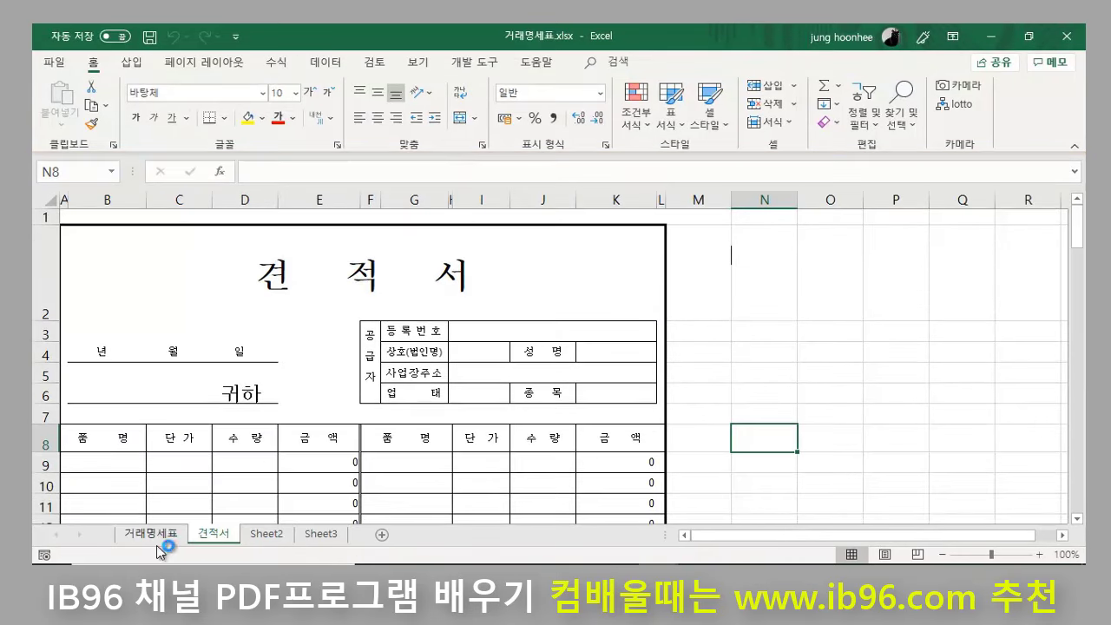
Step: Look over the 거래명세표 and 견적서 sheets, ending on the 견적서 sheet
click(149, 534)
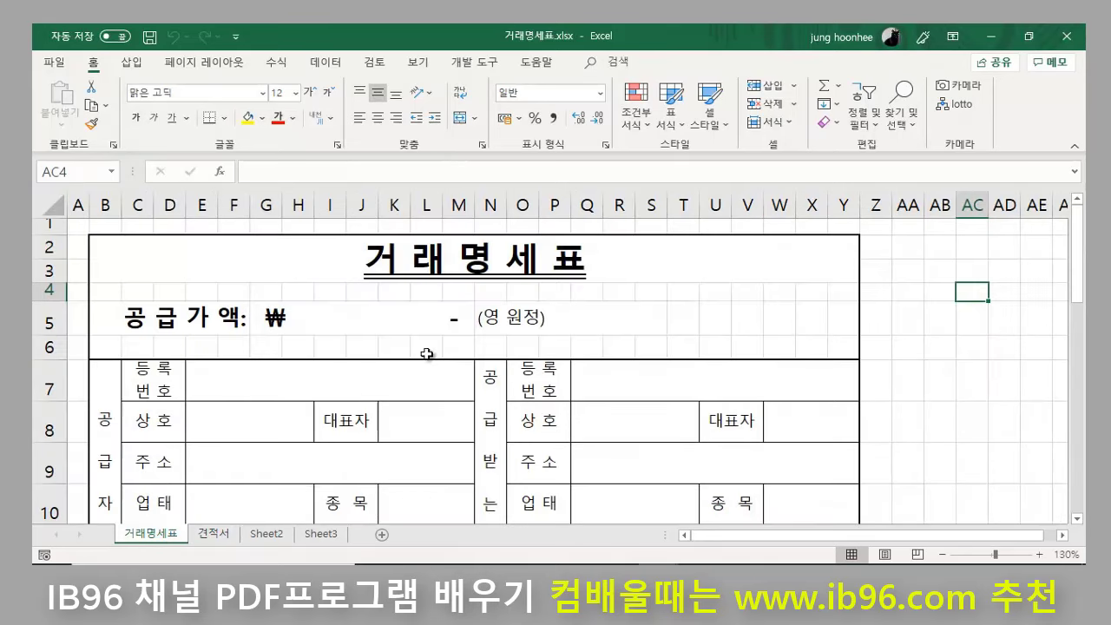
click(227, 533)
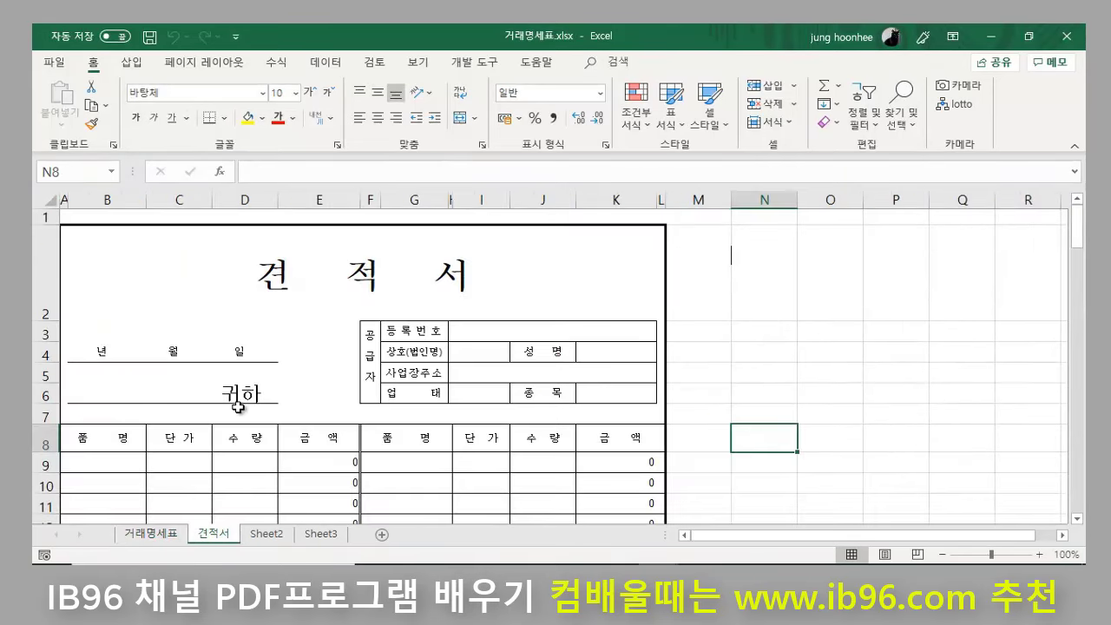
click(158, 535)
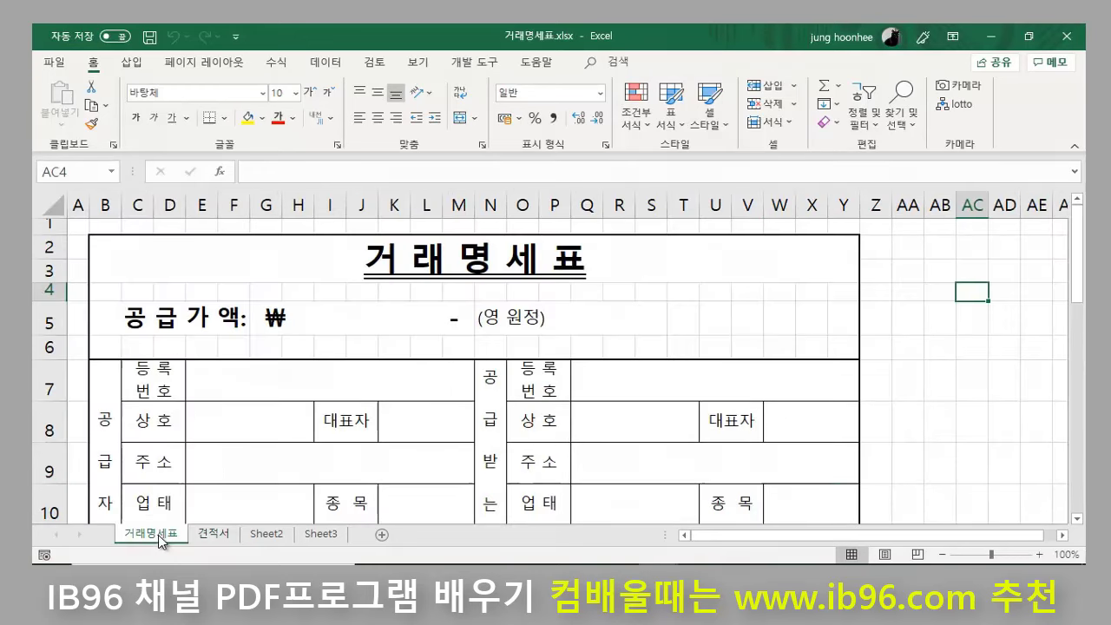
click(211, 533)
scroll(399, 489, down, 5)
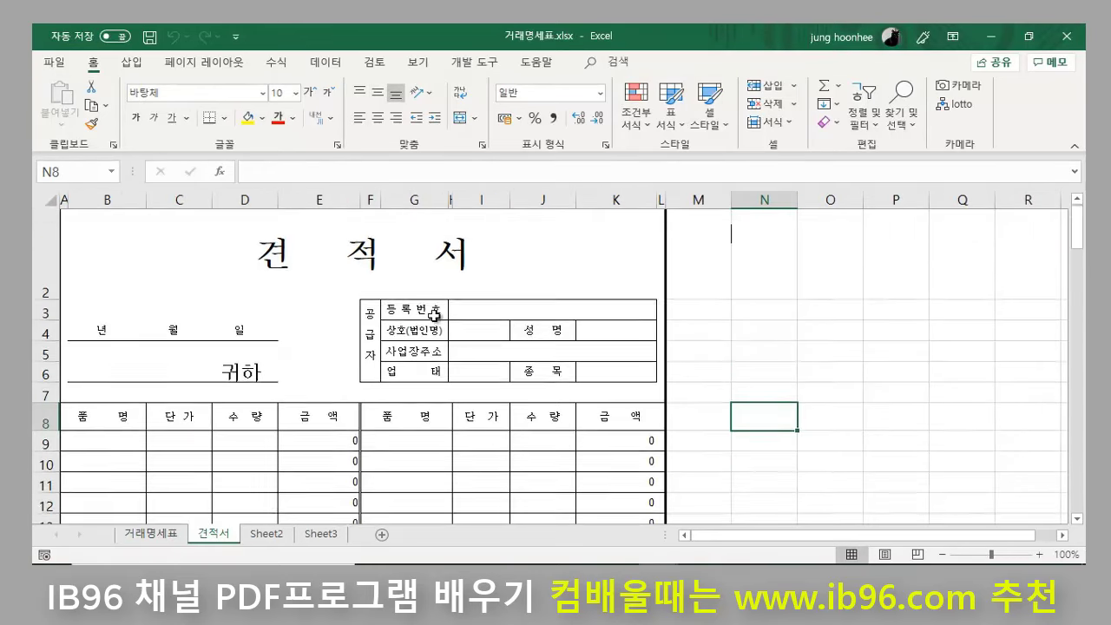
scroll(371, 479, up, 4)
scroll(371, 479, up, 1)
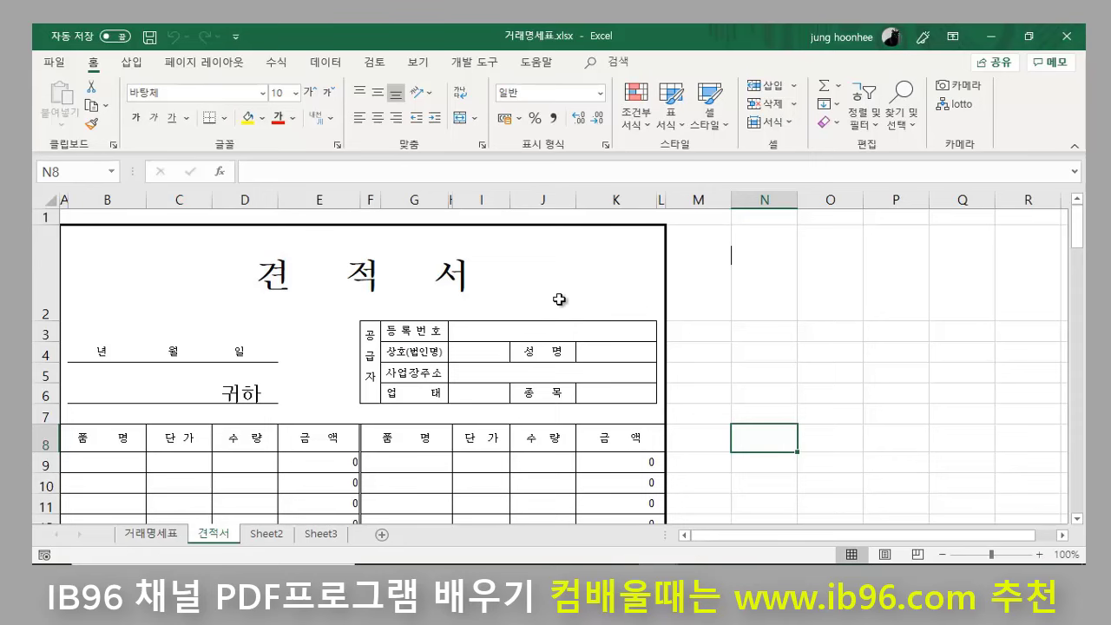
Step: Export the 견적서 sheet to PDF as 거래명세표.pdf in the 테스트문서 folder with standard optimization
click(52, 63)
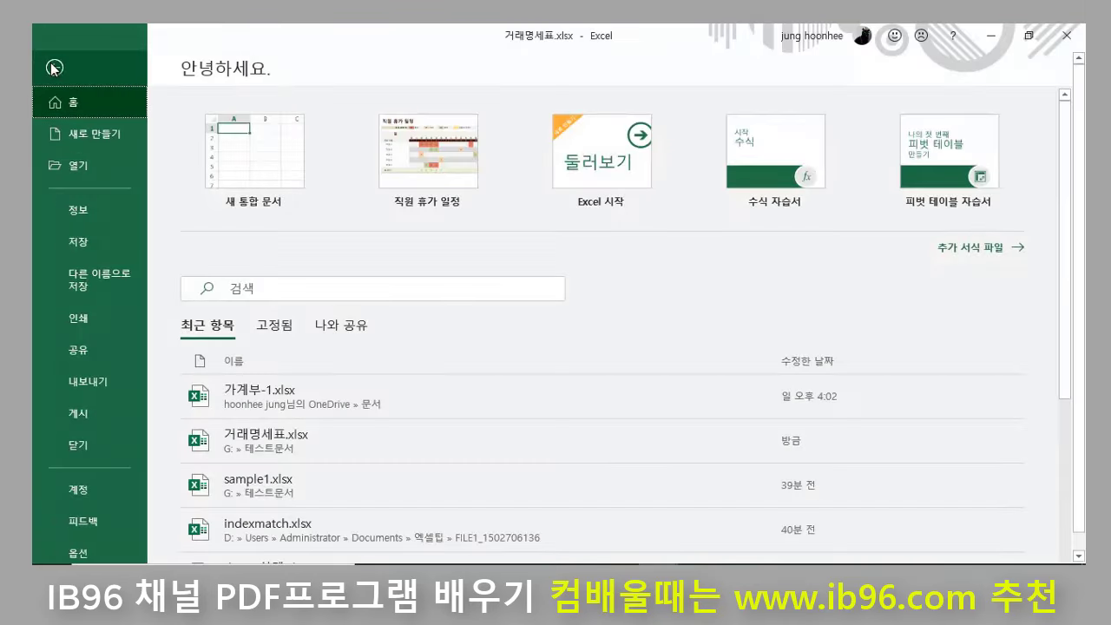
click(95, 382)
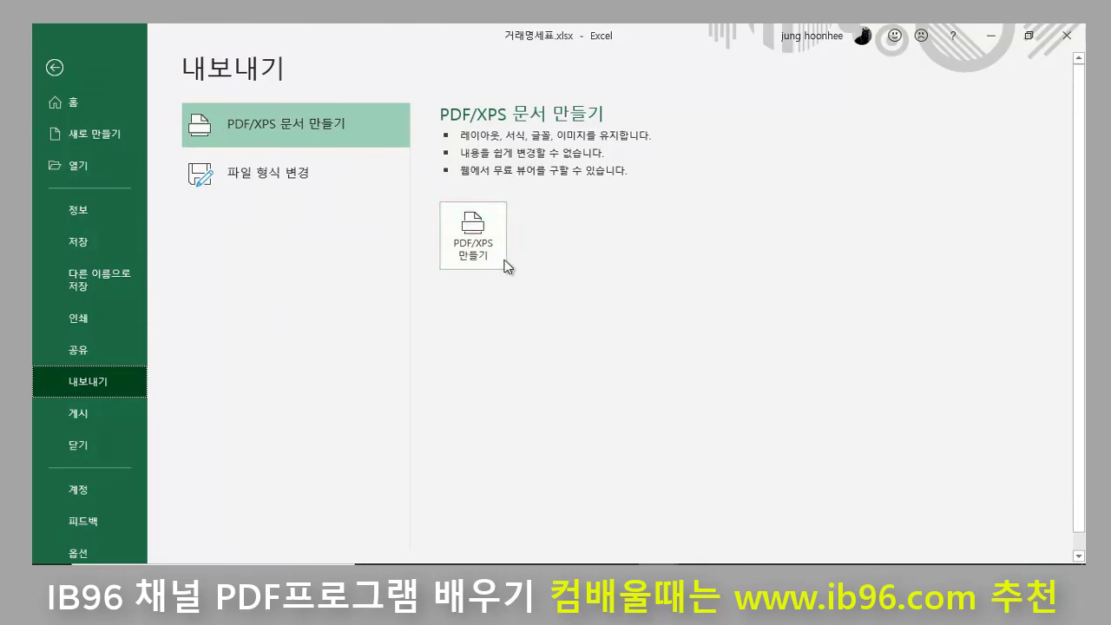
click(455, 253)
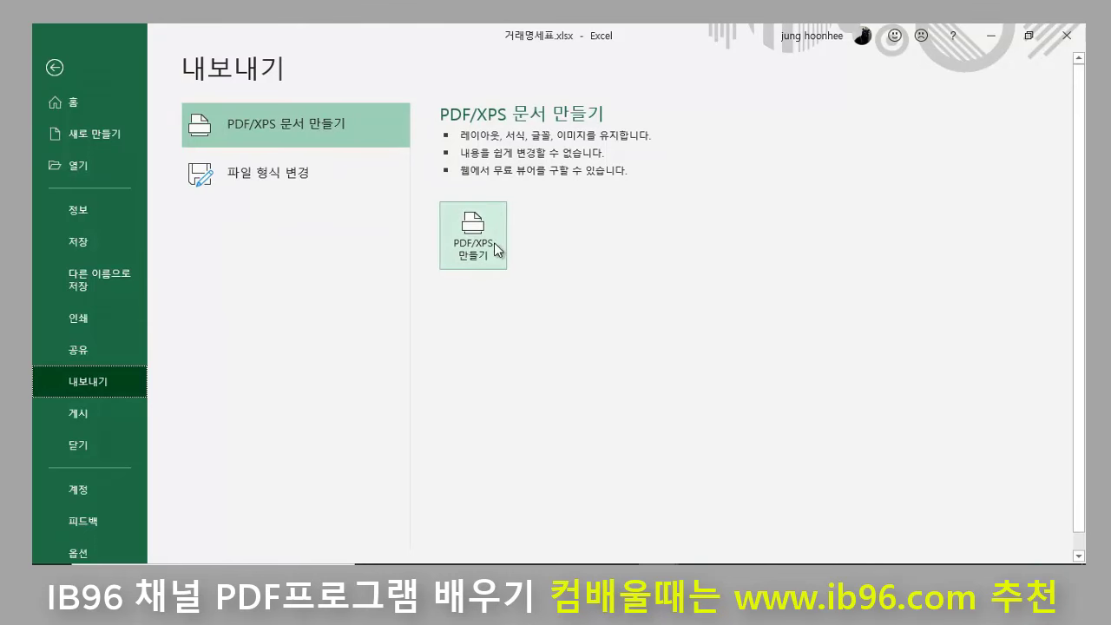
click(473, 251)
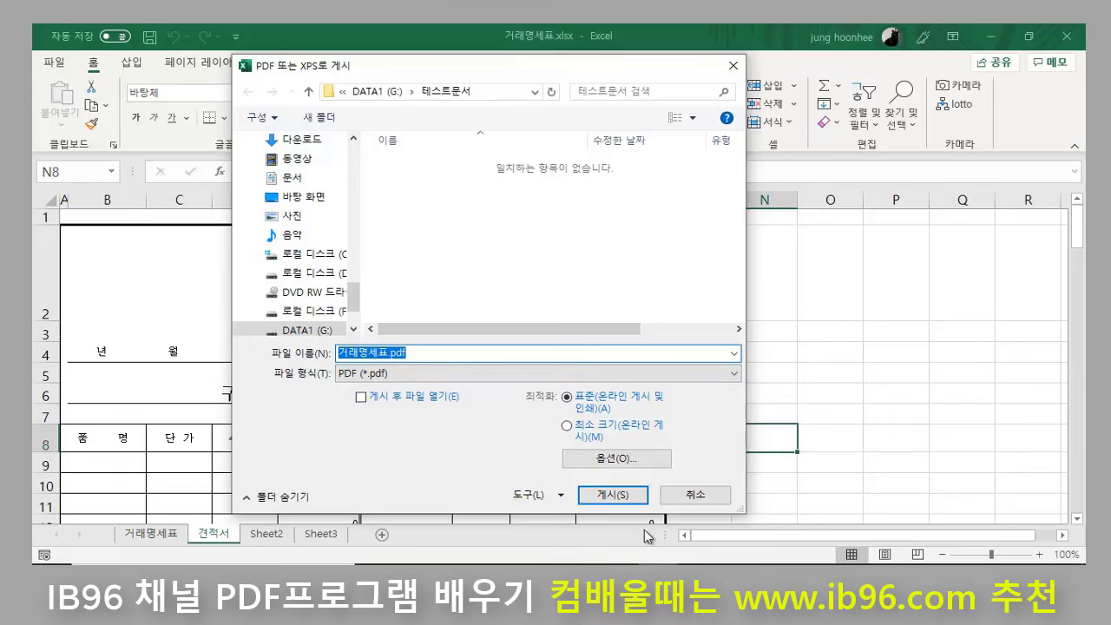
click(613, 495)
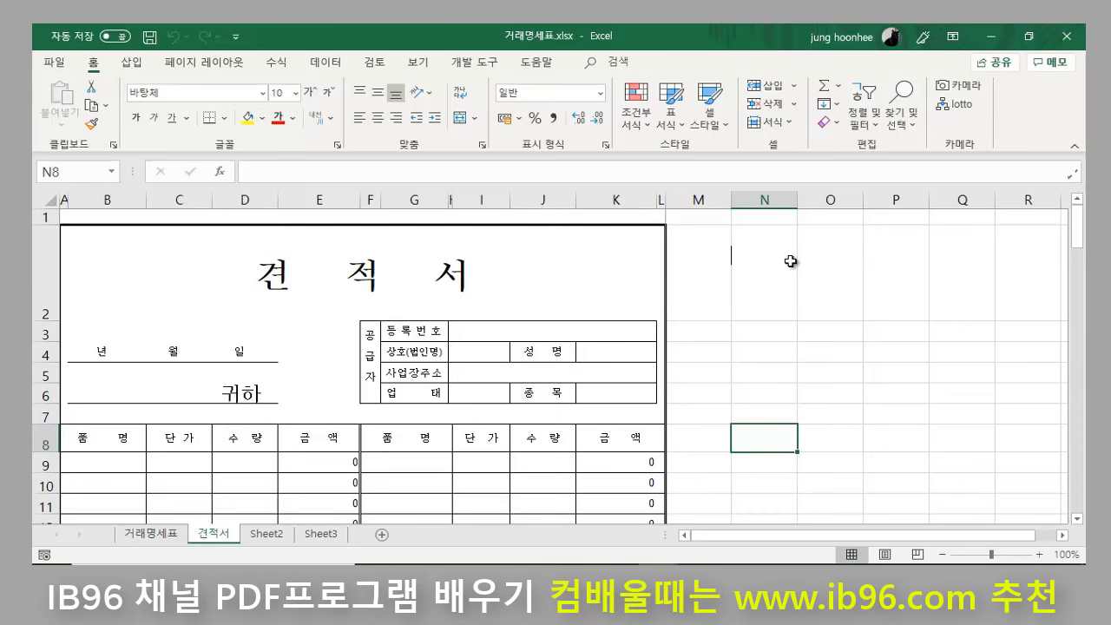
Step: Close the 거래명세표.xlsx workbook
click(54, 63)
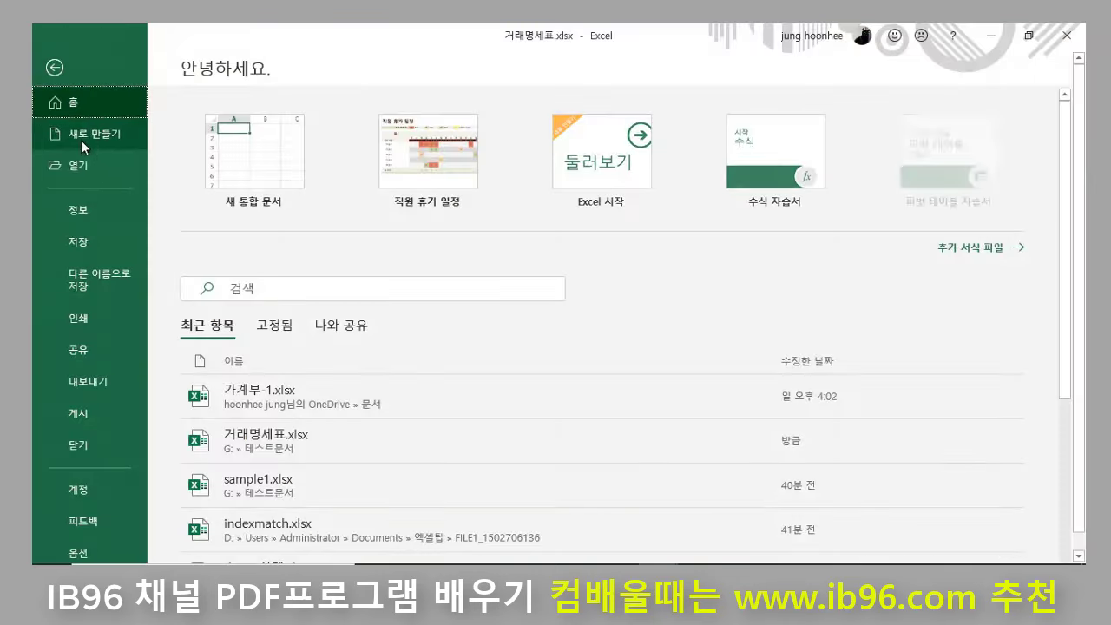
click(104, 449)
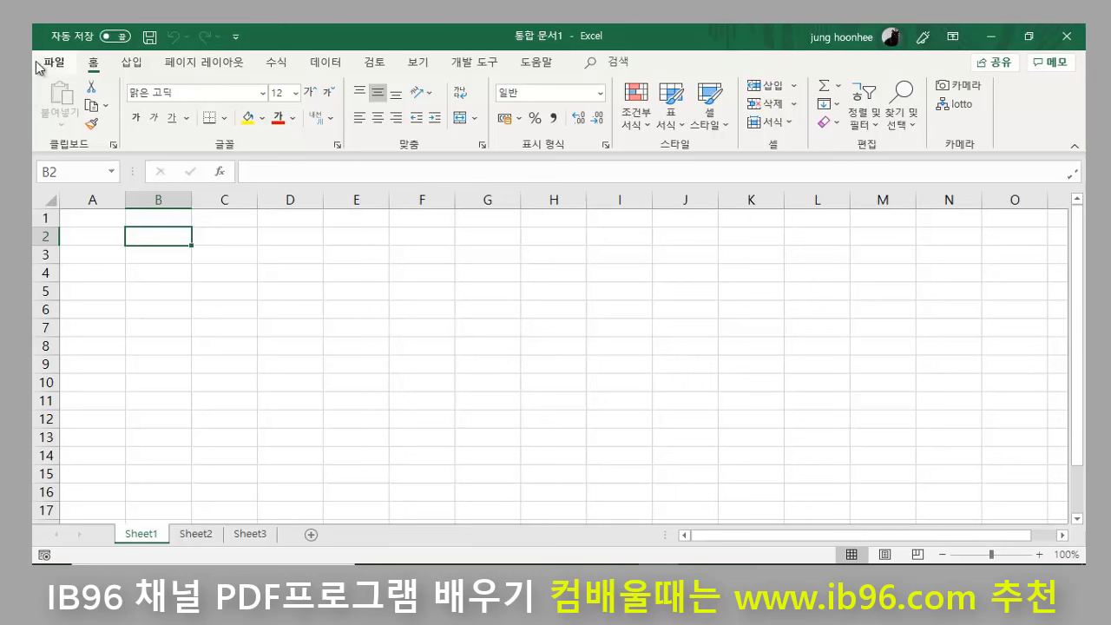
click(292, 297)
click(199, 295)
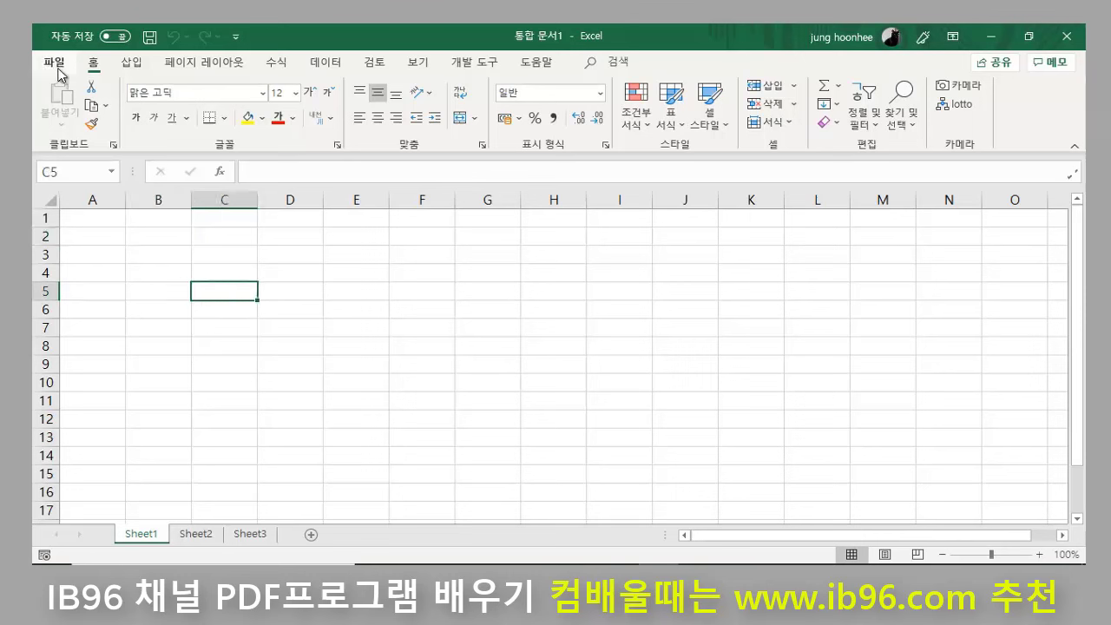
Step: Examine which file types can be opened from the 테스트문서 folder, and return to the blank worksheet without opening a file
click(55, 64)
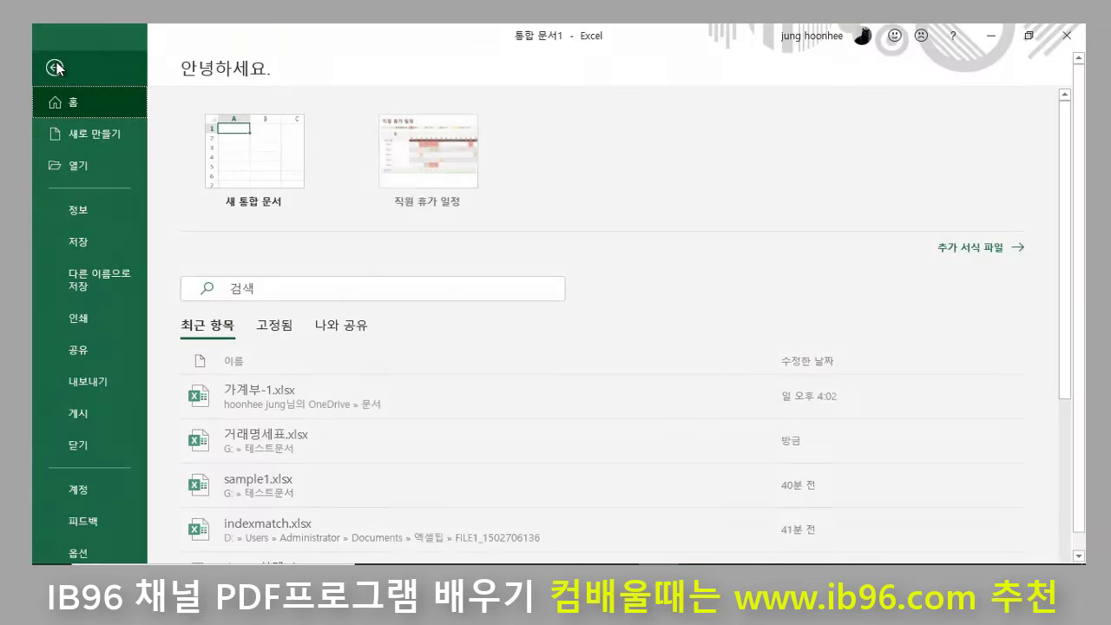
click(66, 167)
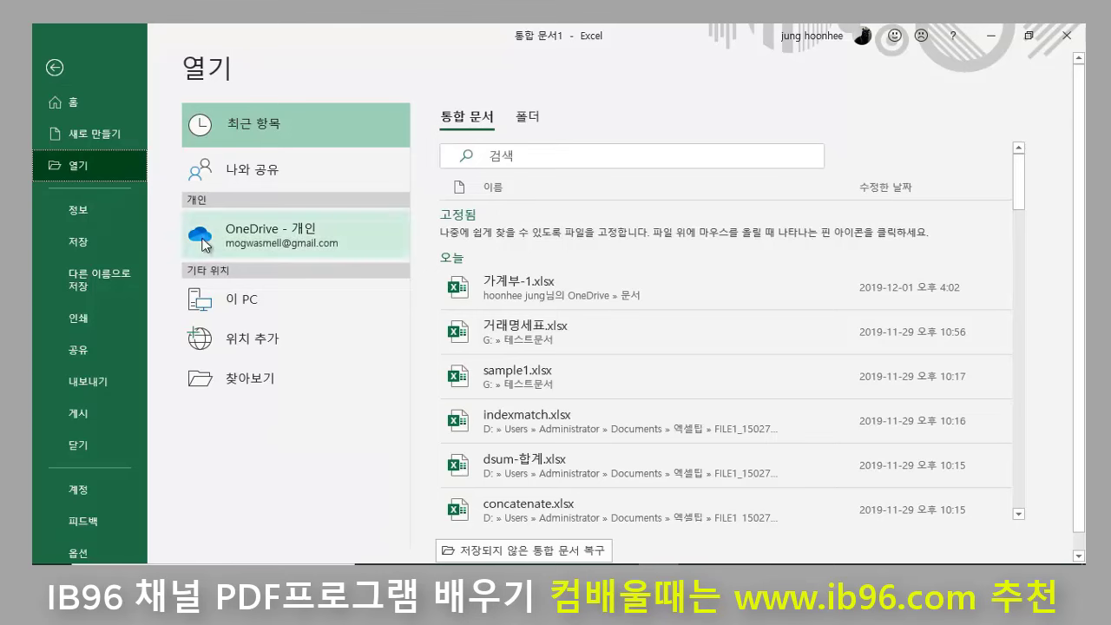
click(253, 385)
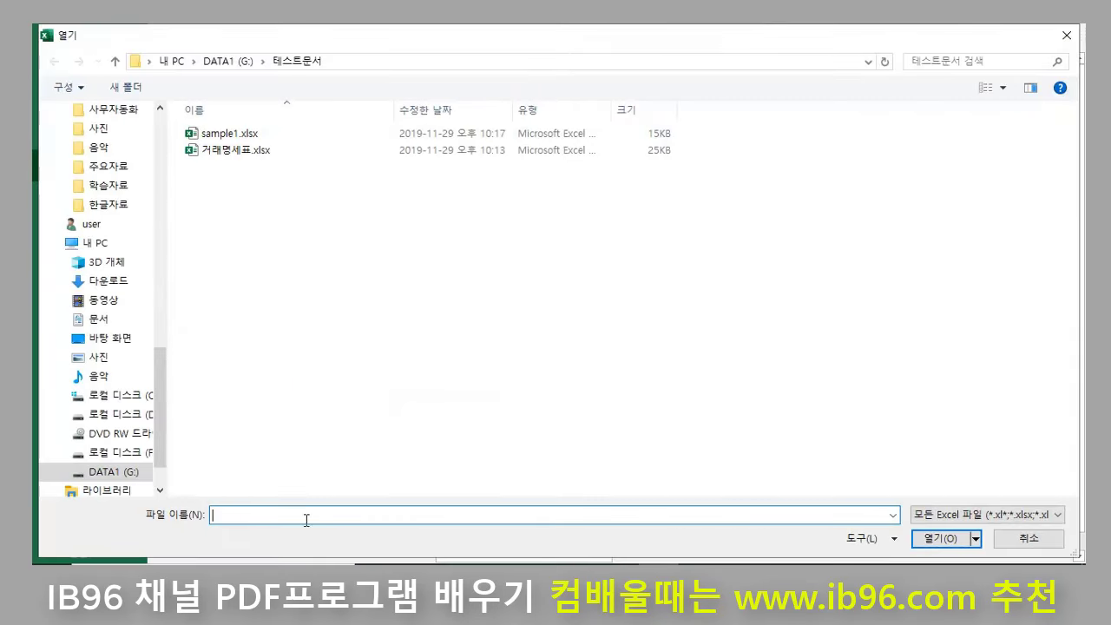
click(969, 519)
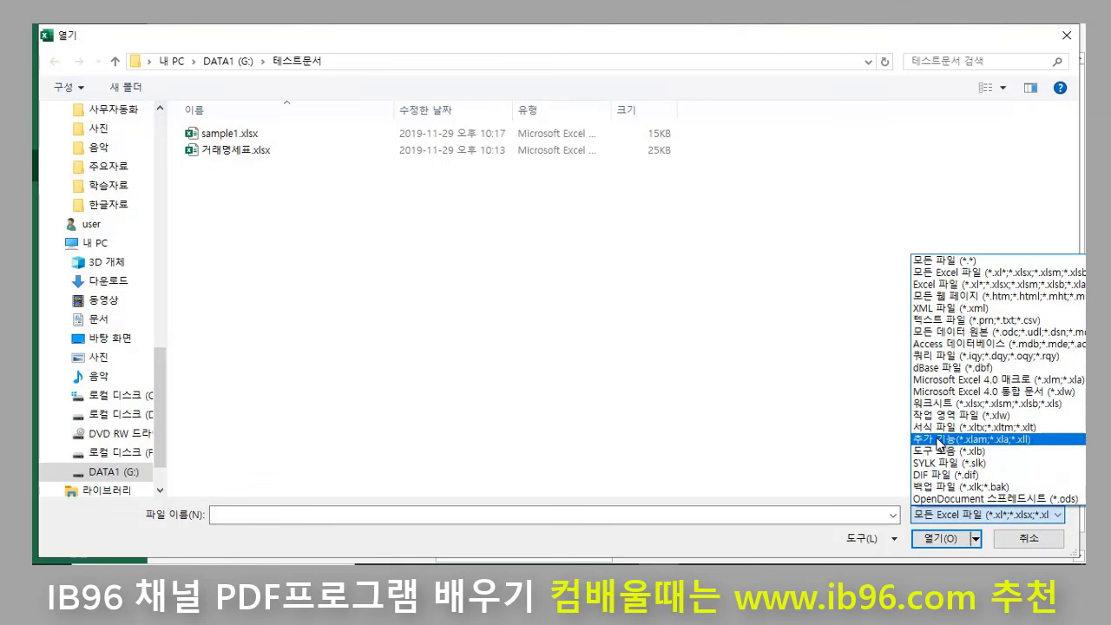
click(1026, 544)
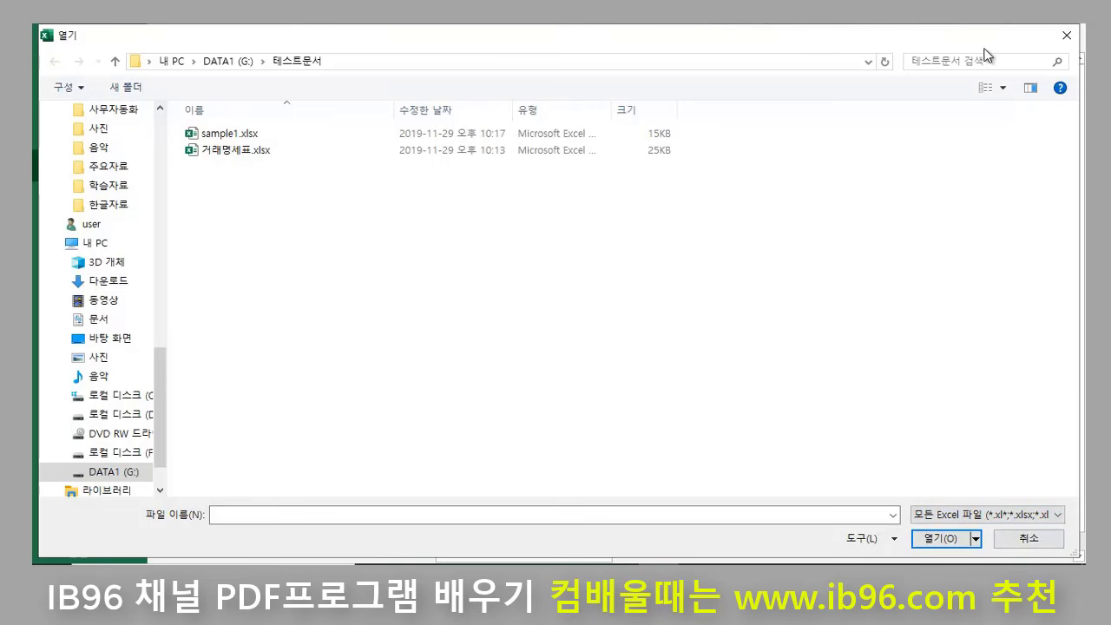
click(1066, 36)
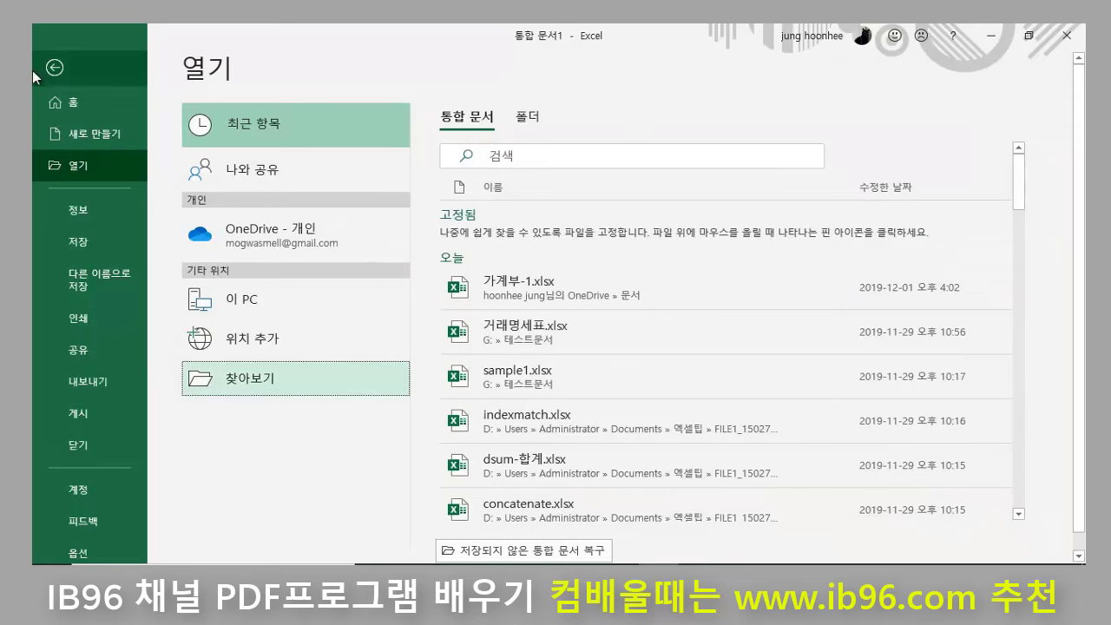
click(55, 70)
click(445, 331)
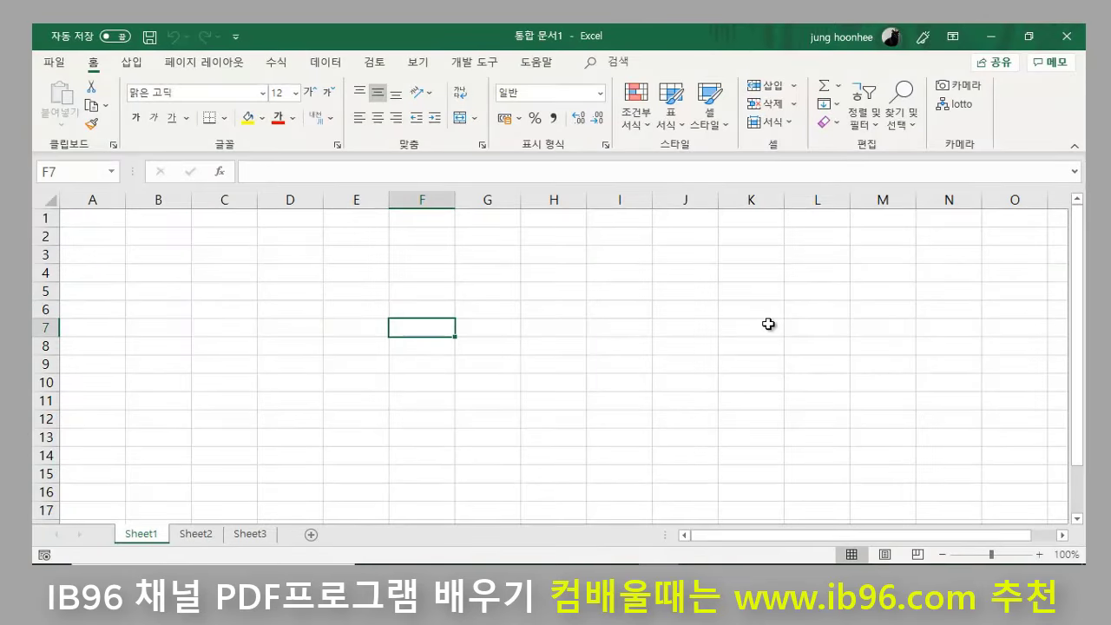
click(616, 327)
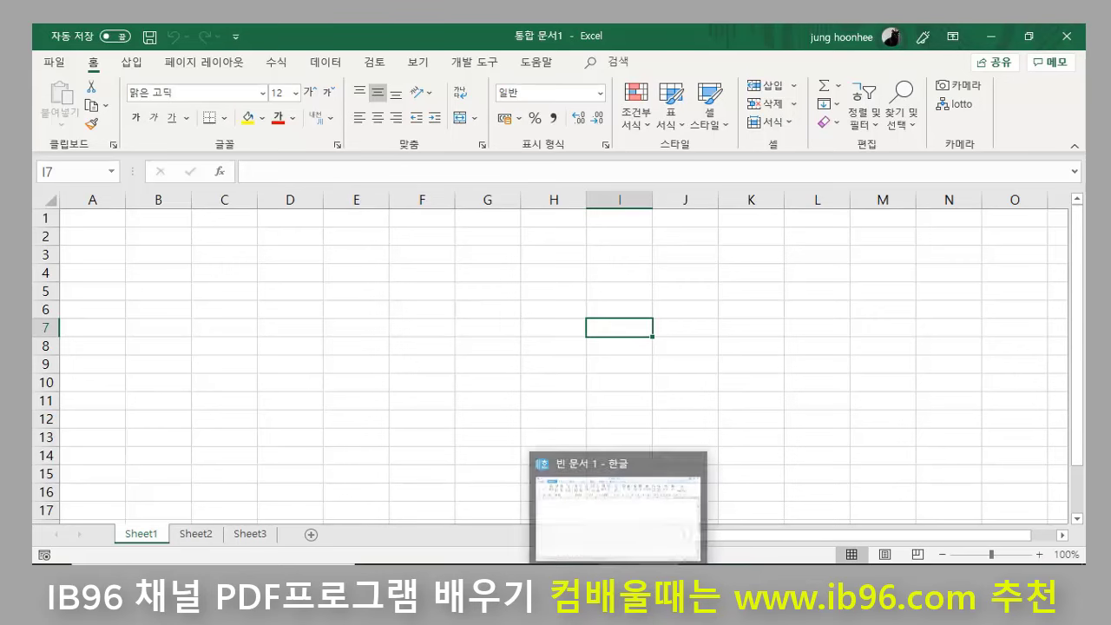
Step: Switch to the 한글 word processor and open the recent document 체중과질병관련.hwp from the 테스트문서 folder
click(627, 489)
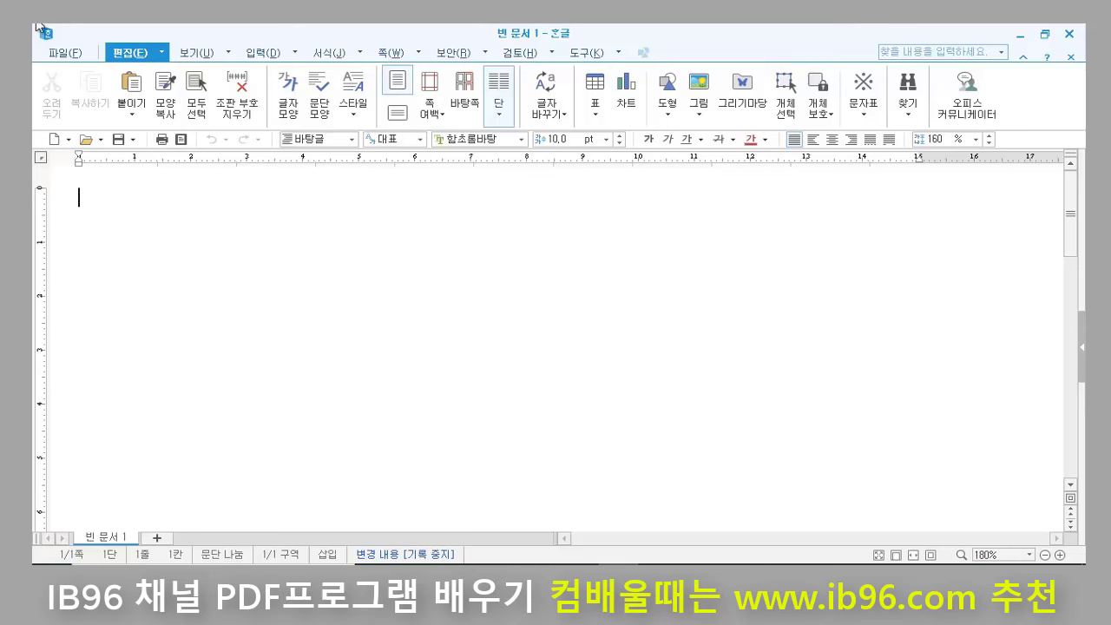
click(66, 53)
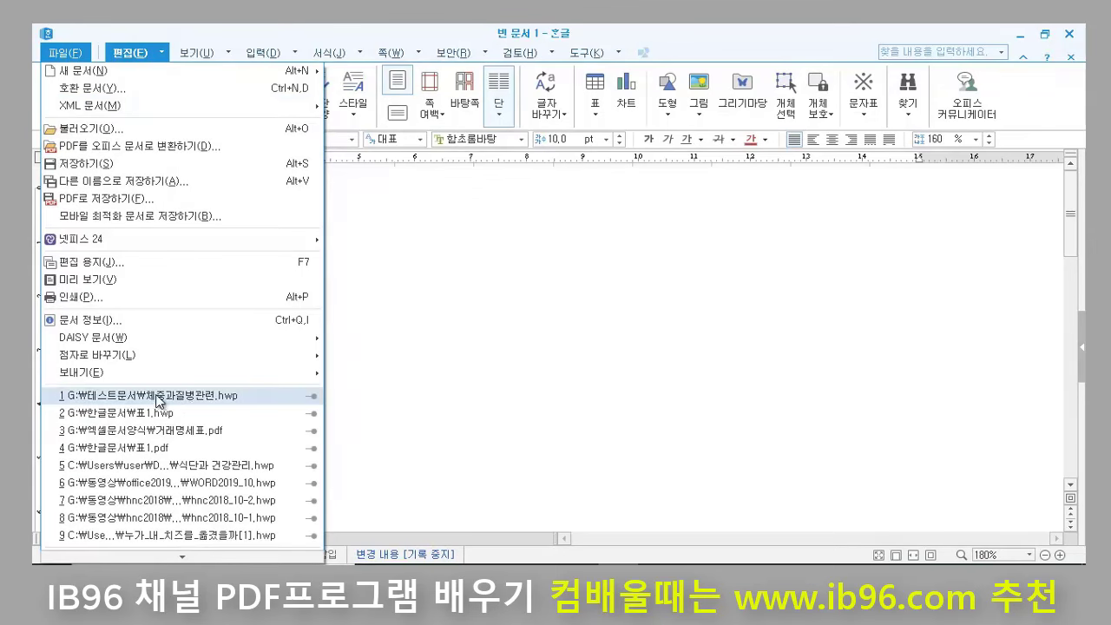
click(199, 396)
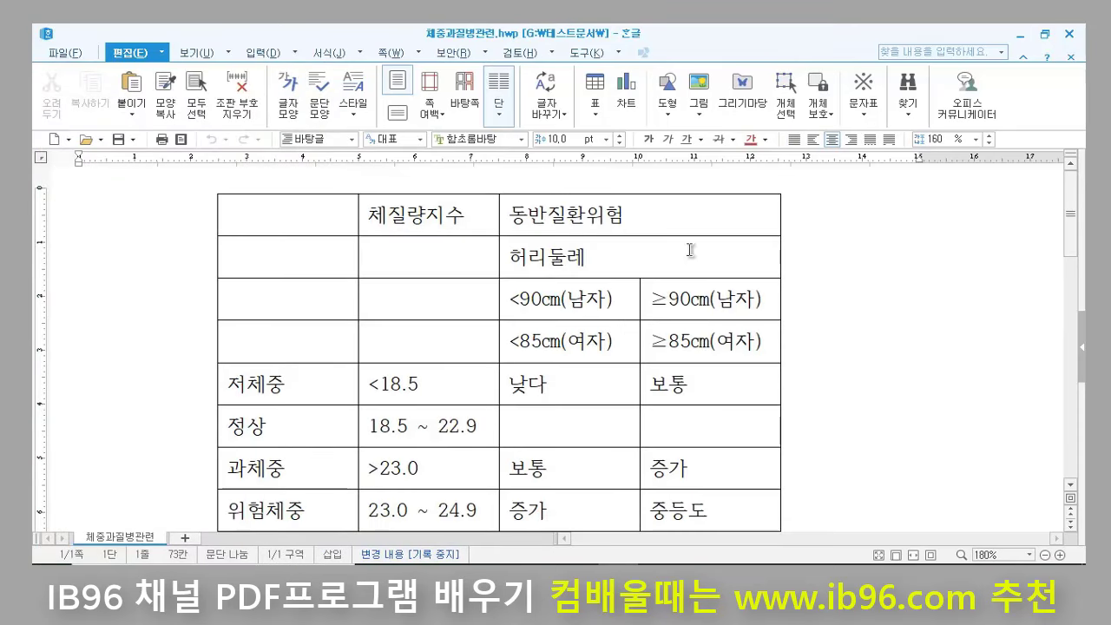
Step: Make the table header cells 체질량지수 and 동반질환위험 bold
click(330, 217)
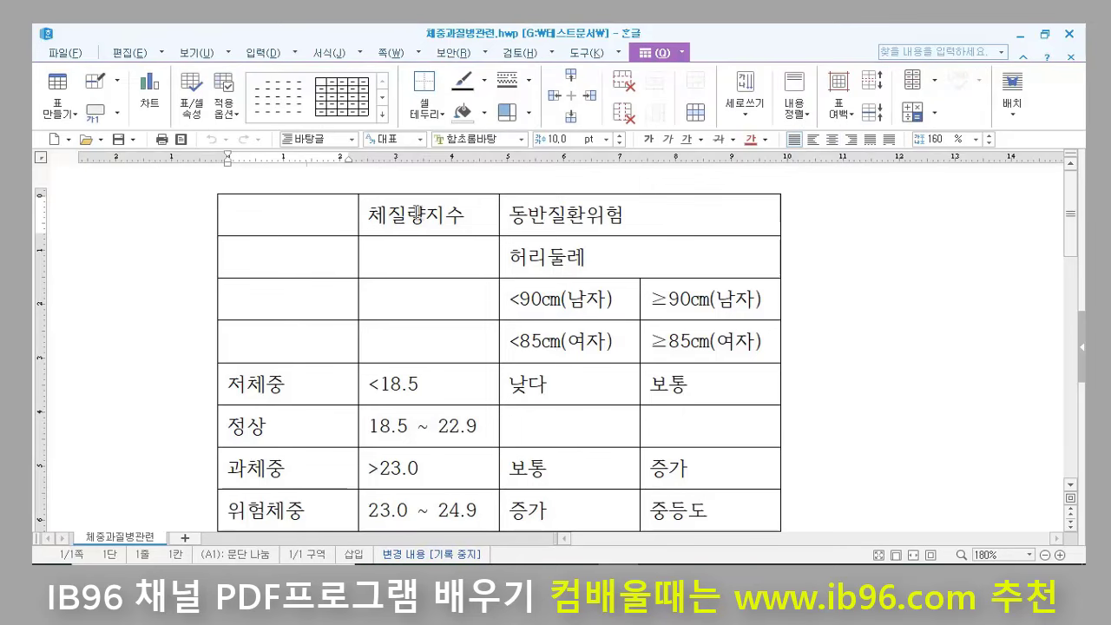
drag(419, 215, 589, 216)
click(648, 140)
click(849, 283)
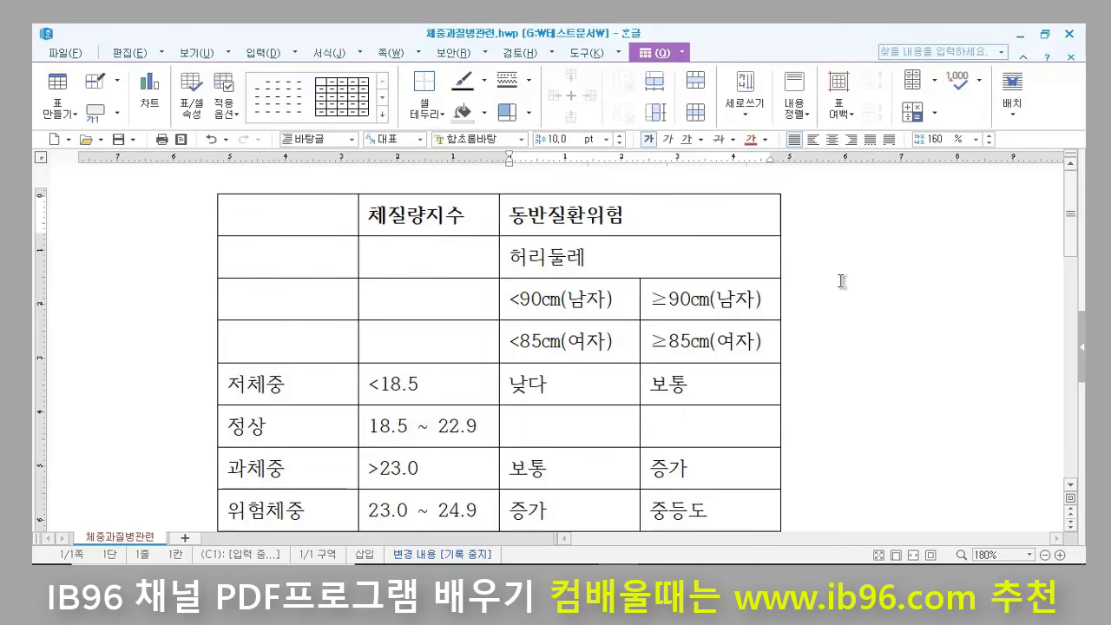
Step: Save the document as the PDF file 체중과질병관련.pdf in the 테스트문서 folder
click(63, 58)
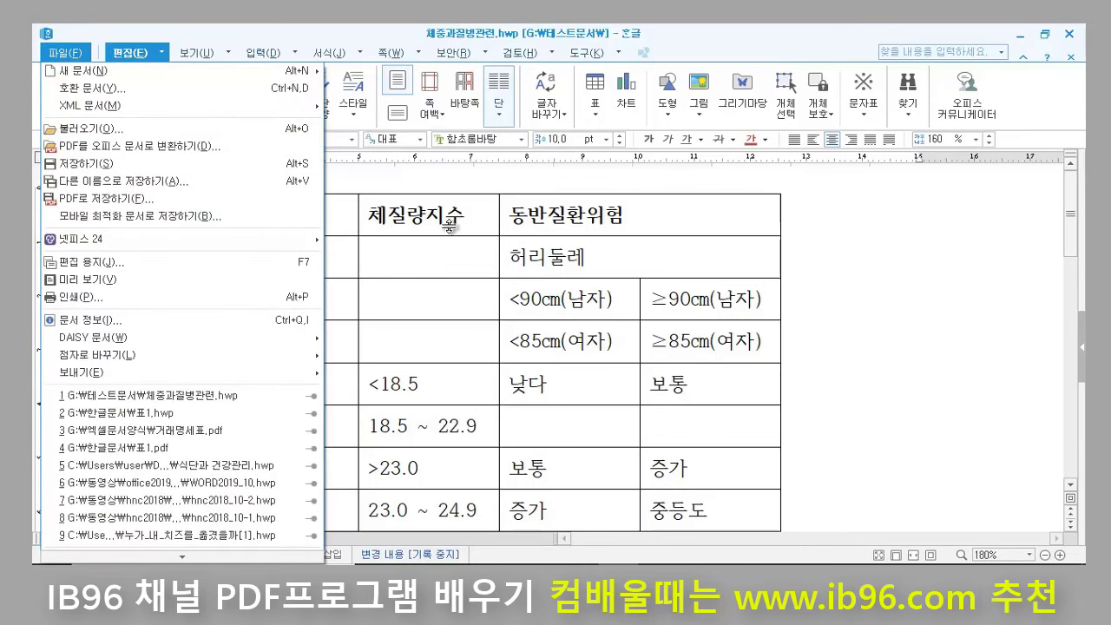
click(129, 202)
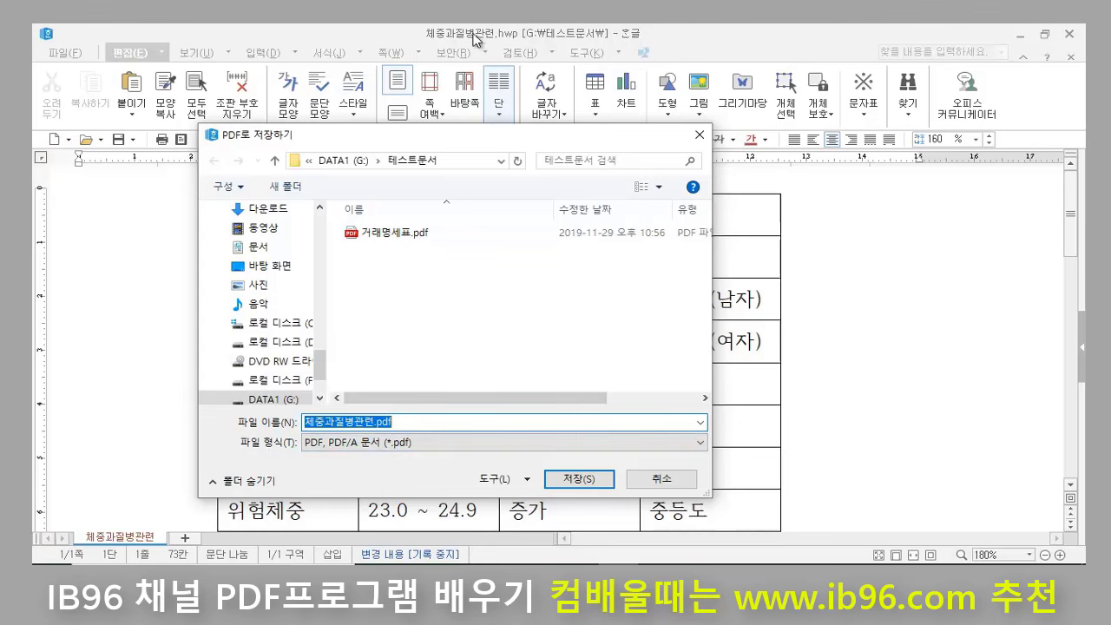
click(592, 482)
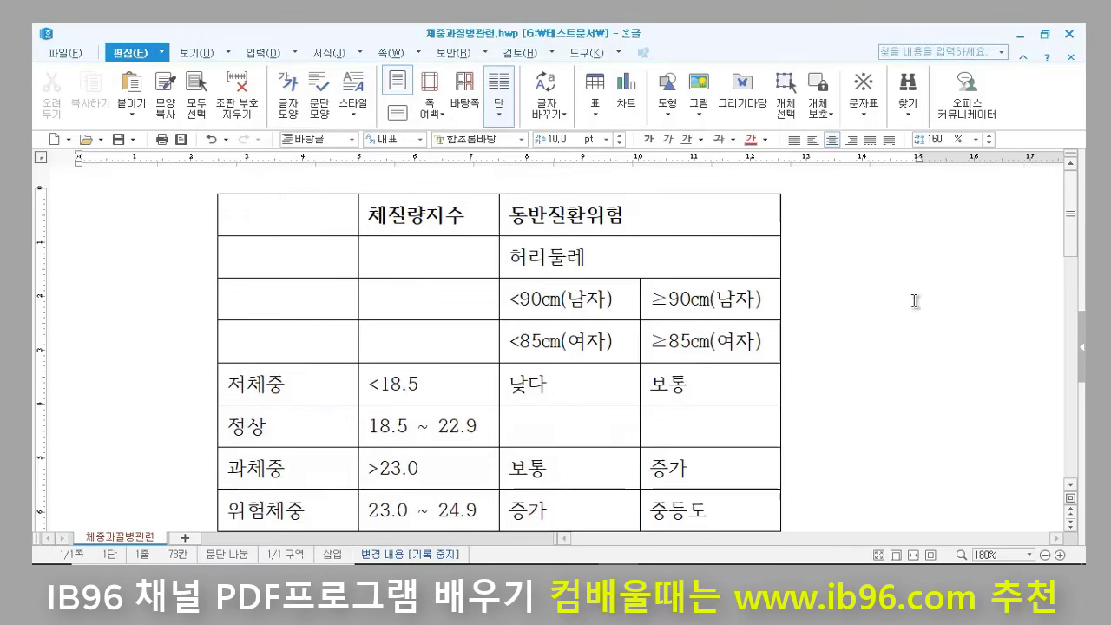
Step: Close 체중과질병관련.hwp without saving its changes
click(66, 54)
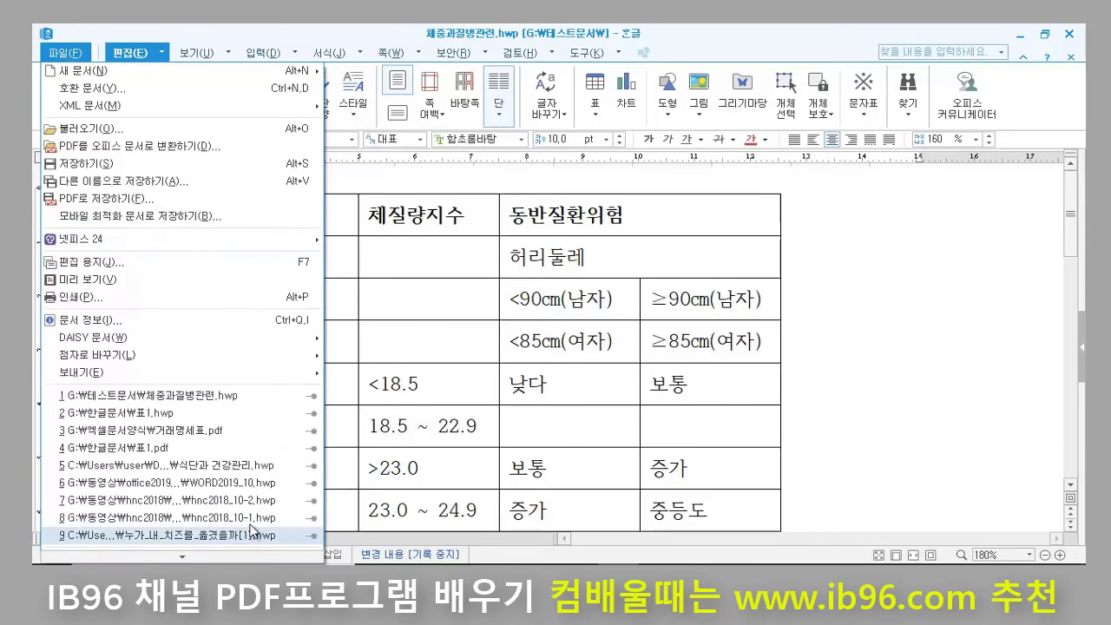
mouse_move(171, 555)
click(126, 545)
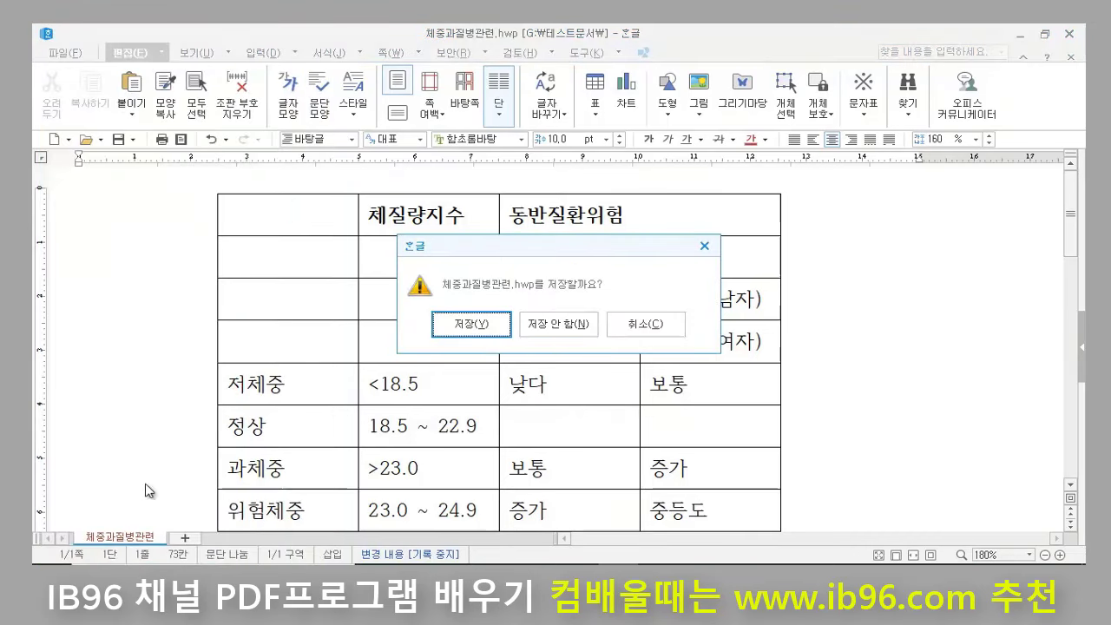
click(566, 326)
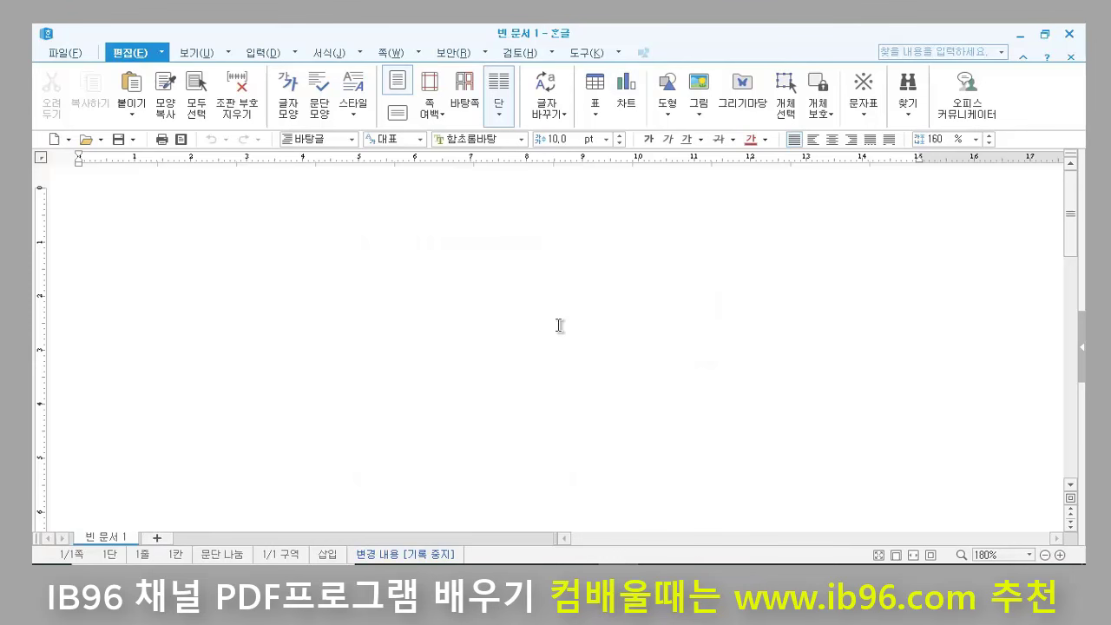
Step: Convert 체중과질병관련.pdf from the 테스트문서 folder on DATA1 (G:) into an editable office document, accepting the conversion notice
click(66, 53)
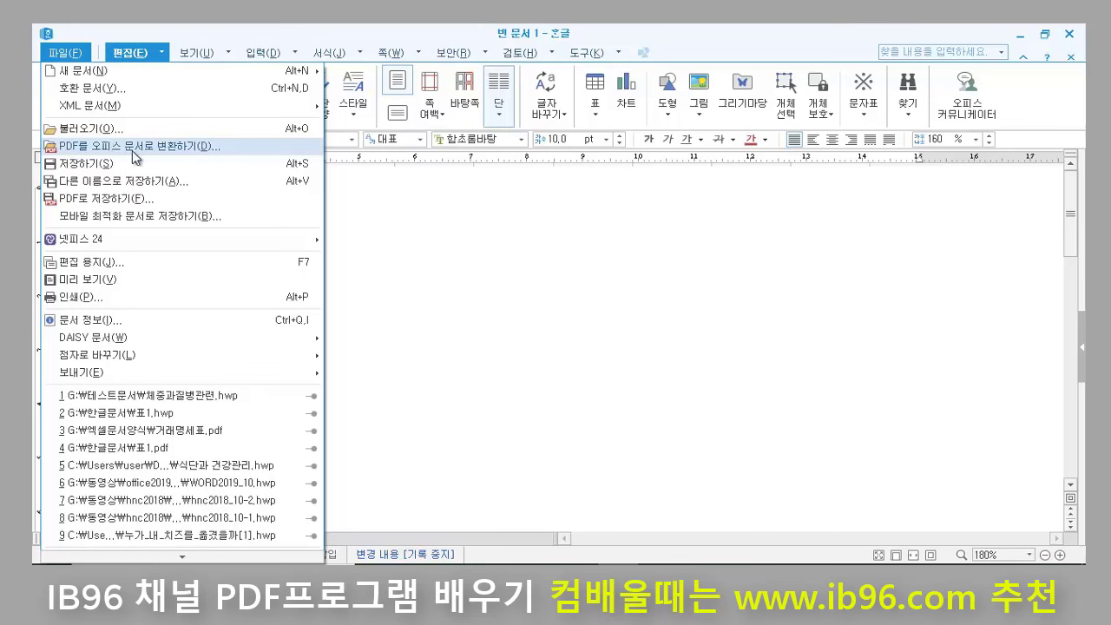
click(180, 148)
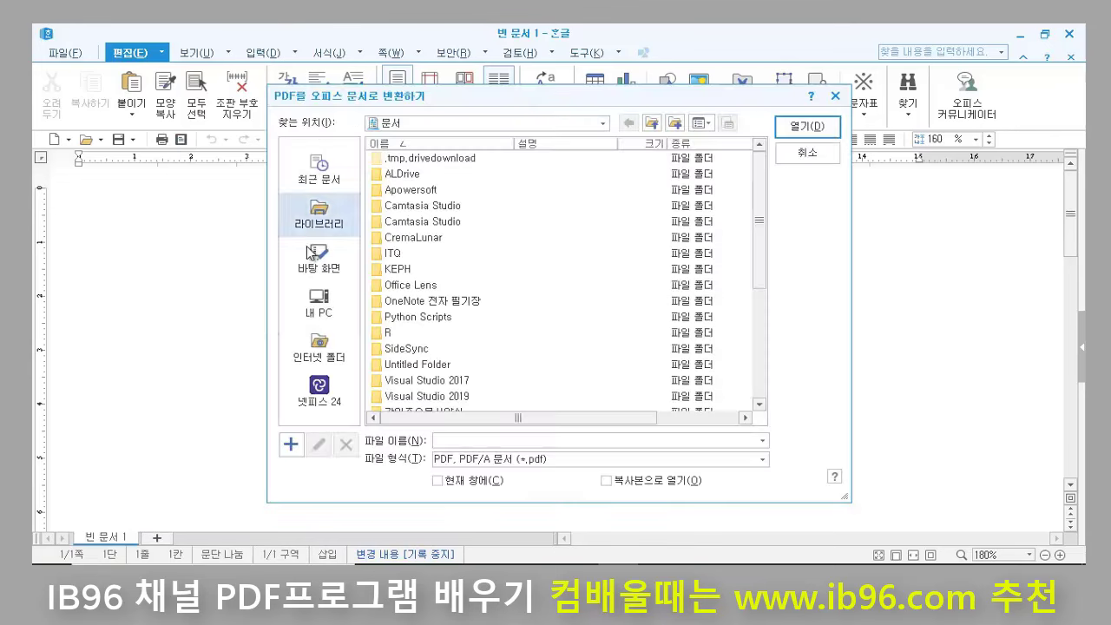
click(318, 304)
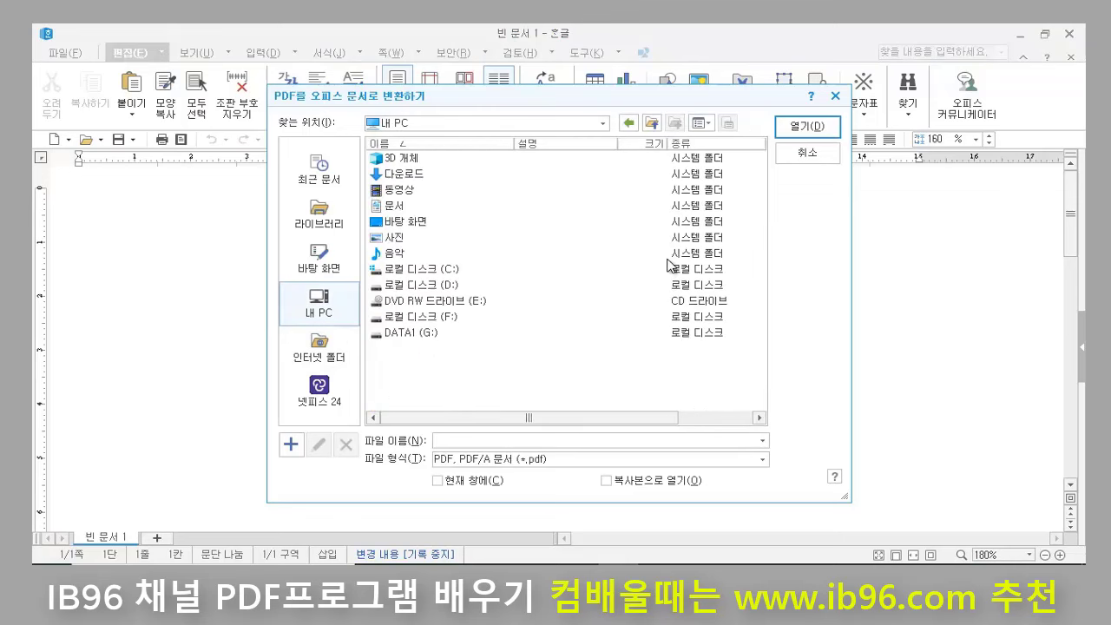
click(425, 337)
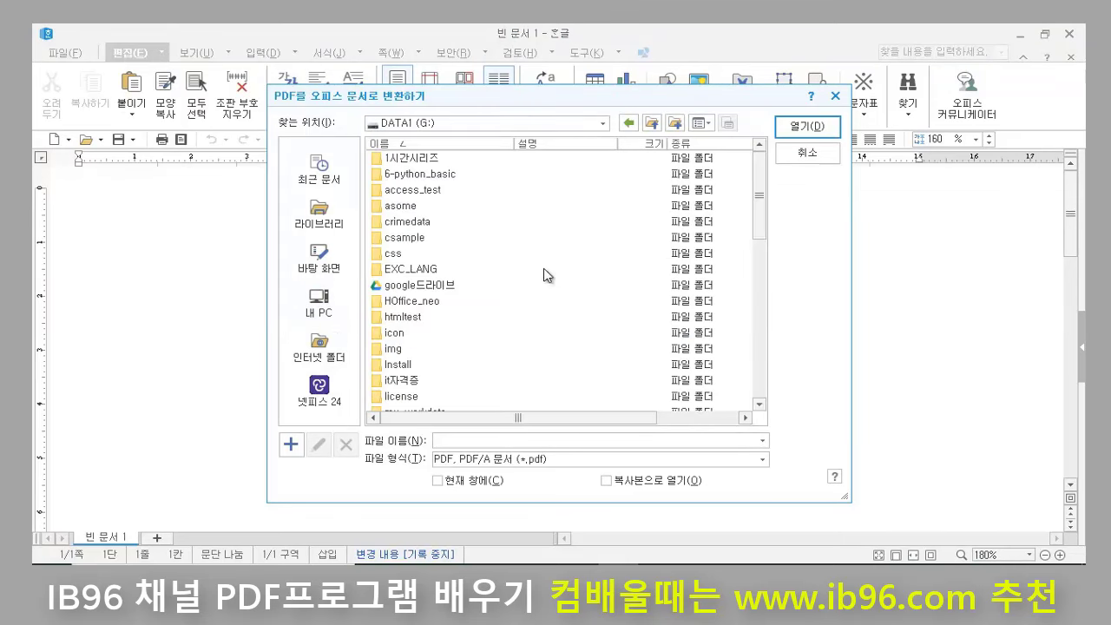
scroll(482, 321, down, 6)
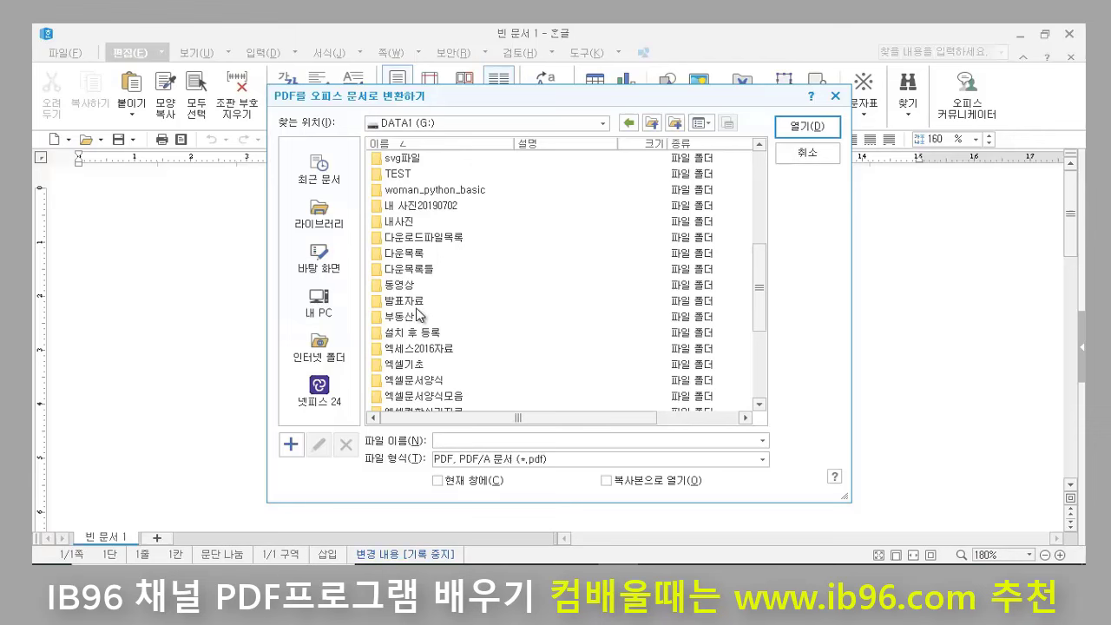
scroll(443, 330, down, 4)
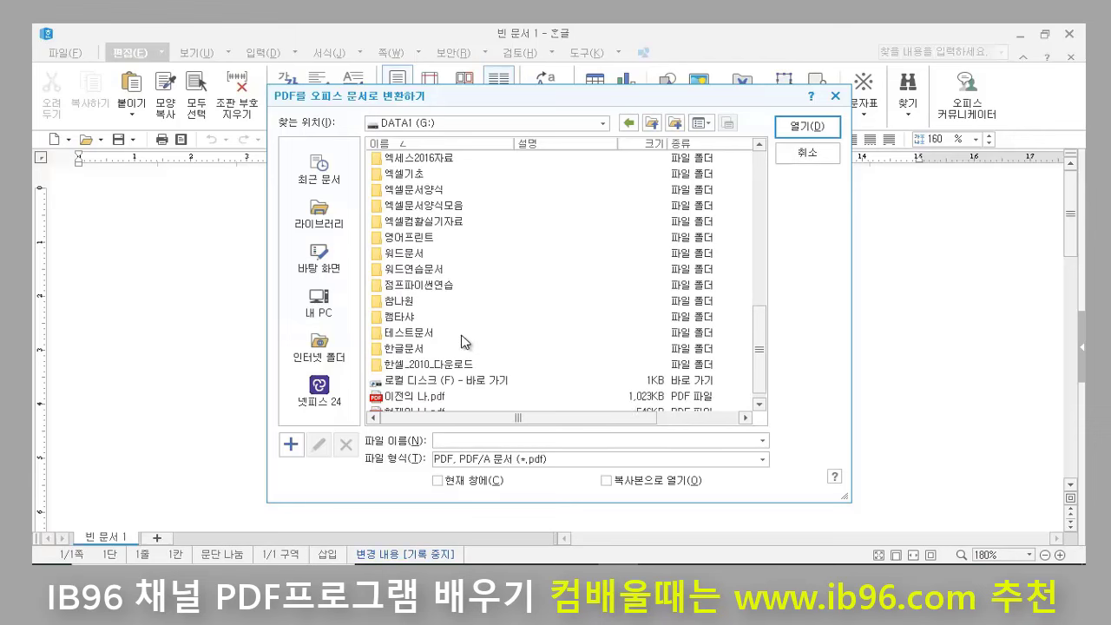
double_click(409, 335)
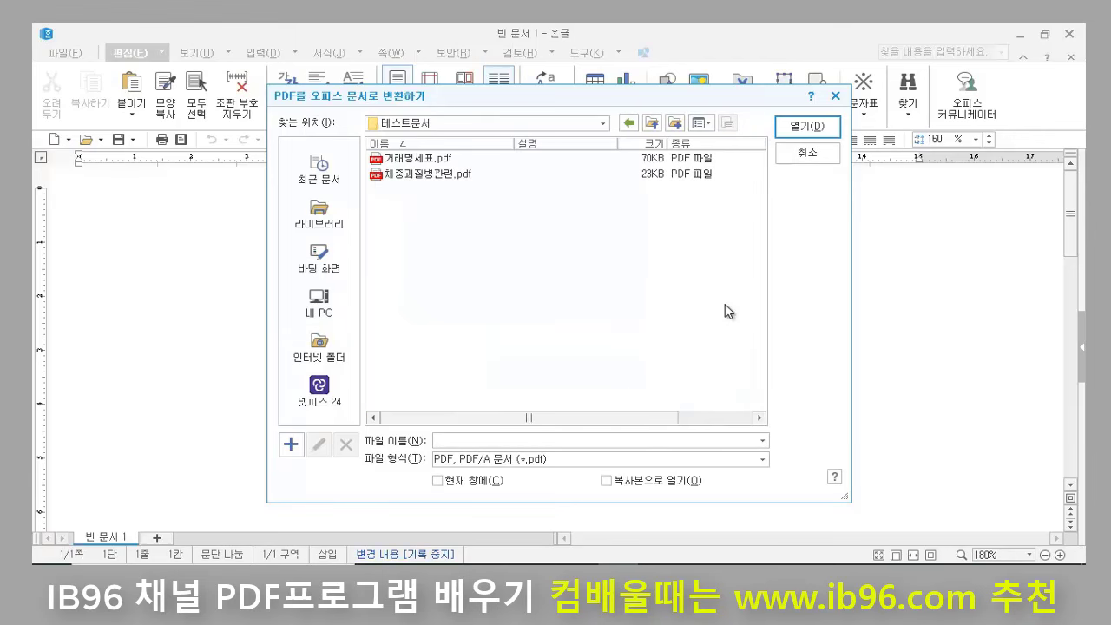
click(443, 177)
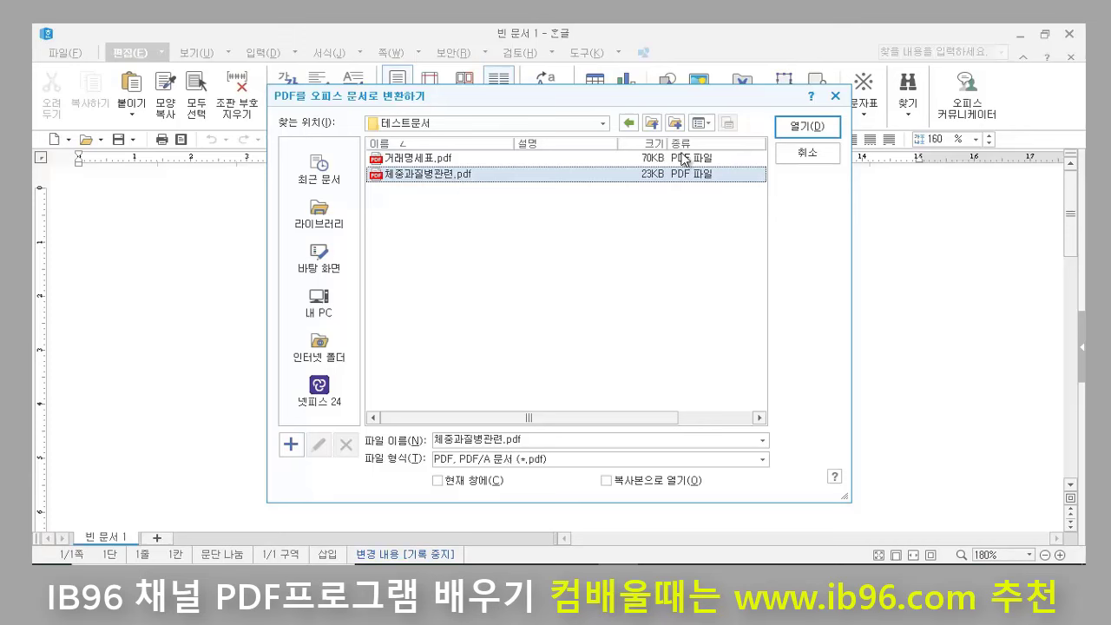
click(807, 127)
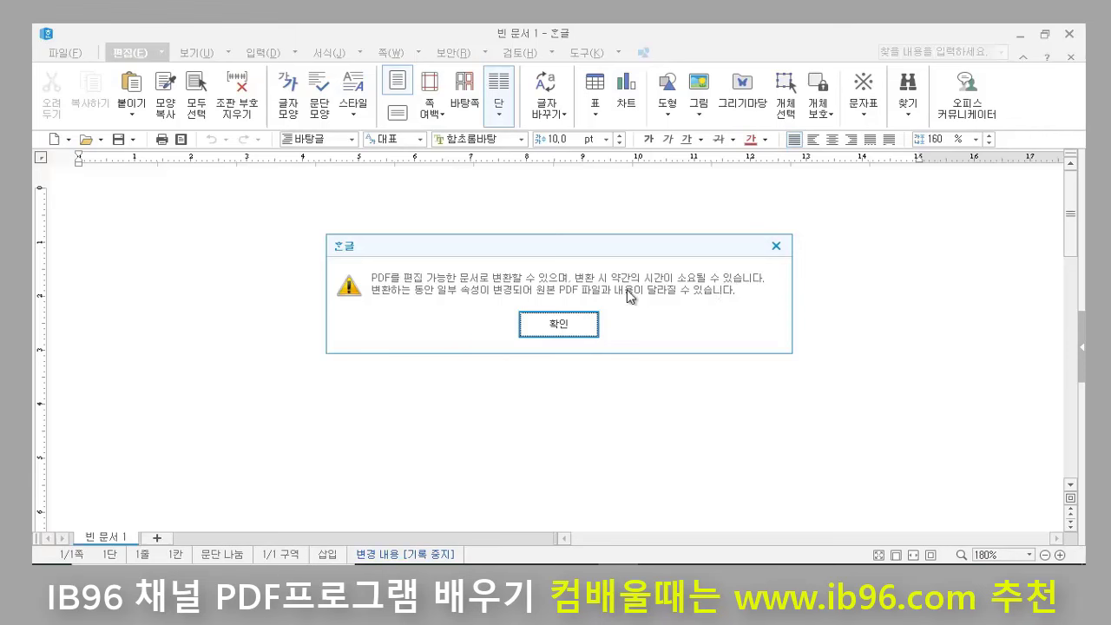
click(547, 326)
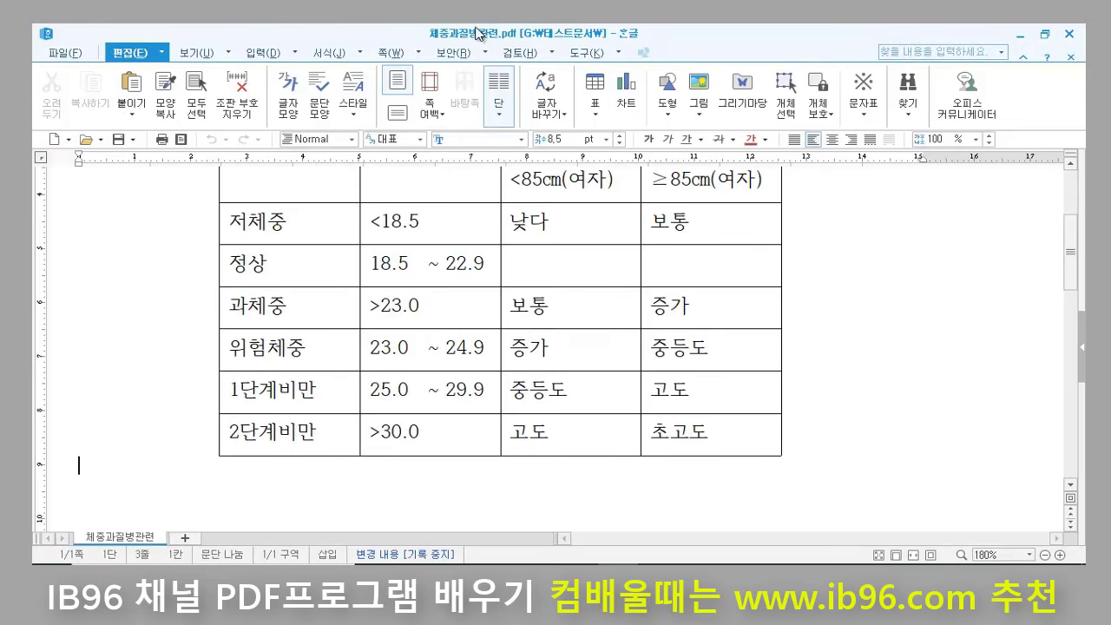
Step: Look over the converted table from its header rows to the last row and close the 한글 word processor
scroll(508, 313, up, 4)
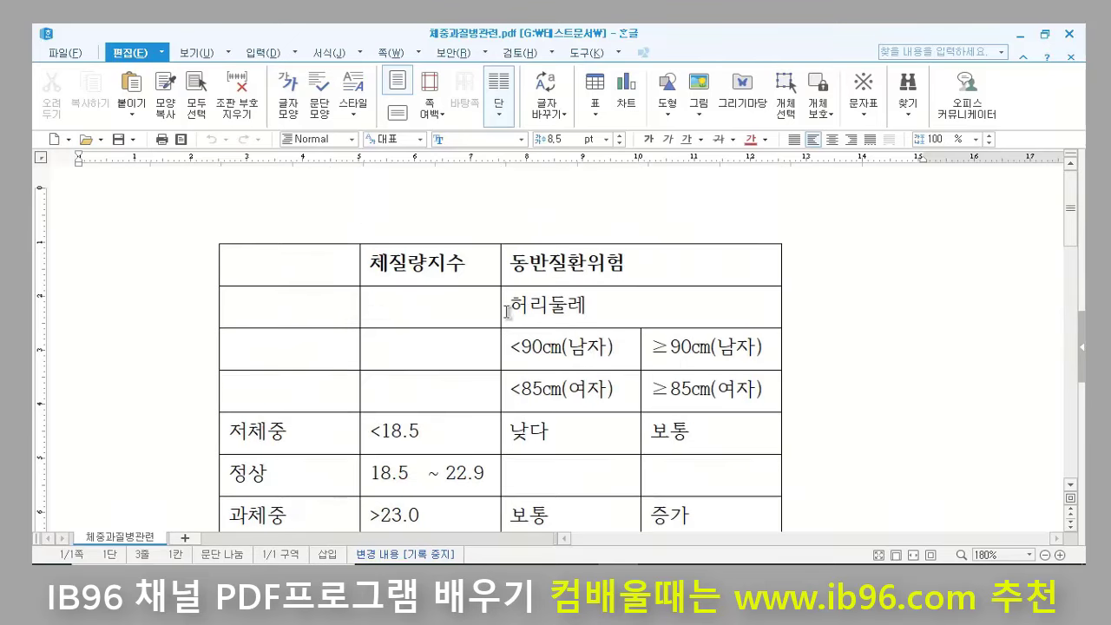
scroll(628, 432, down, 5)
scroll(596, 442, up, 5)
scroll(582, 442, down, 2)
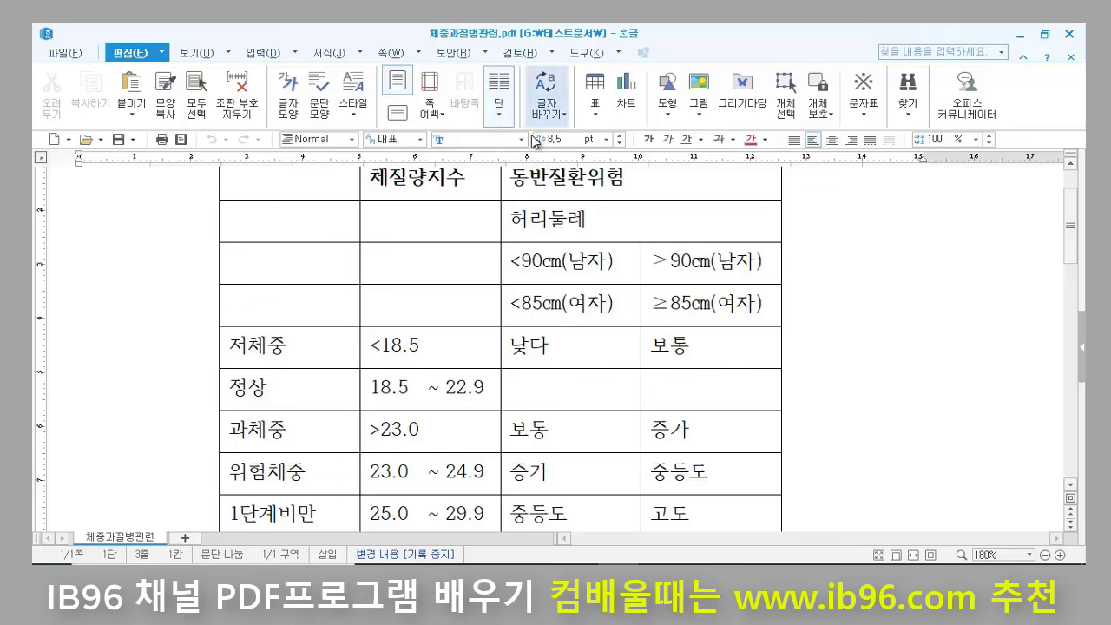
click(1071, 37)
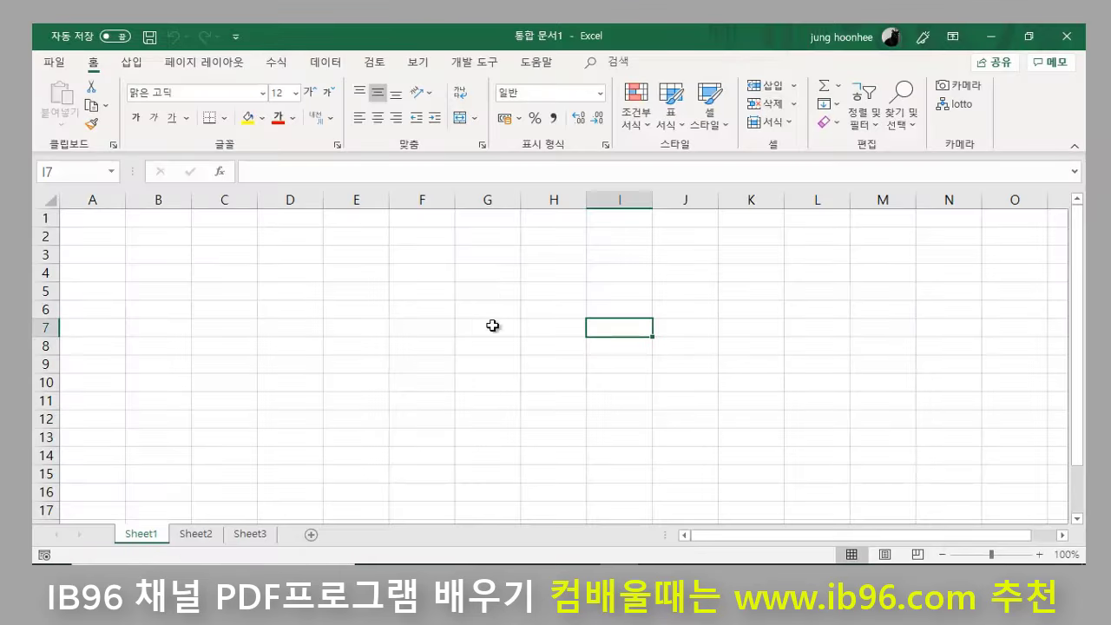
click(501, 312)
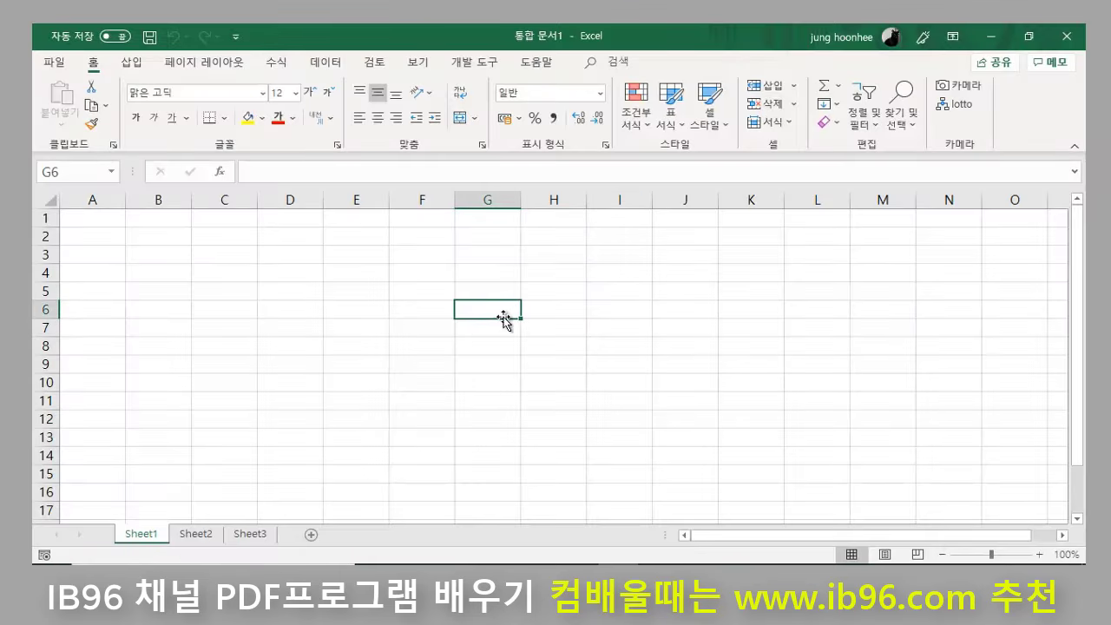
click(538, 257)
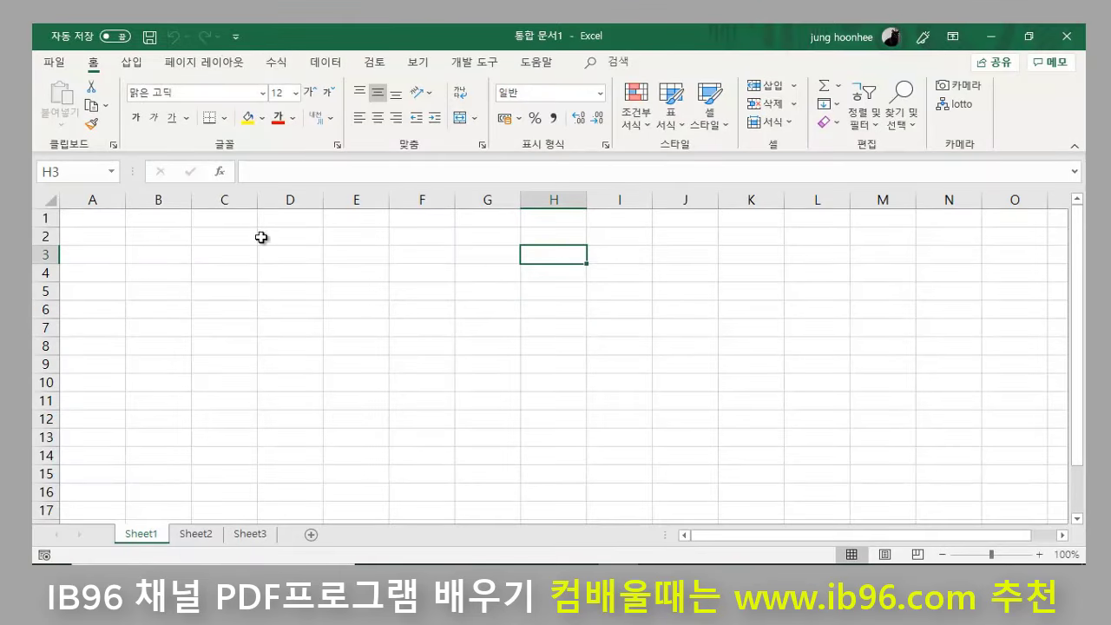
click(582, 274)
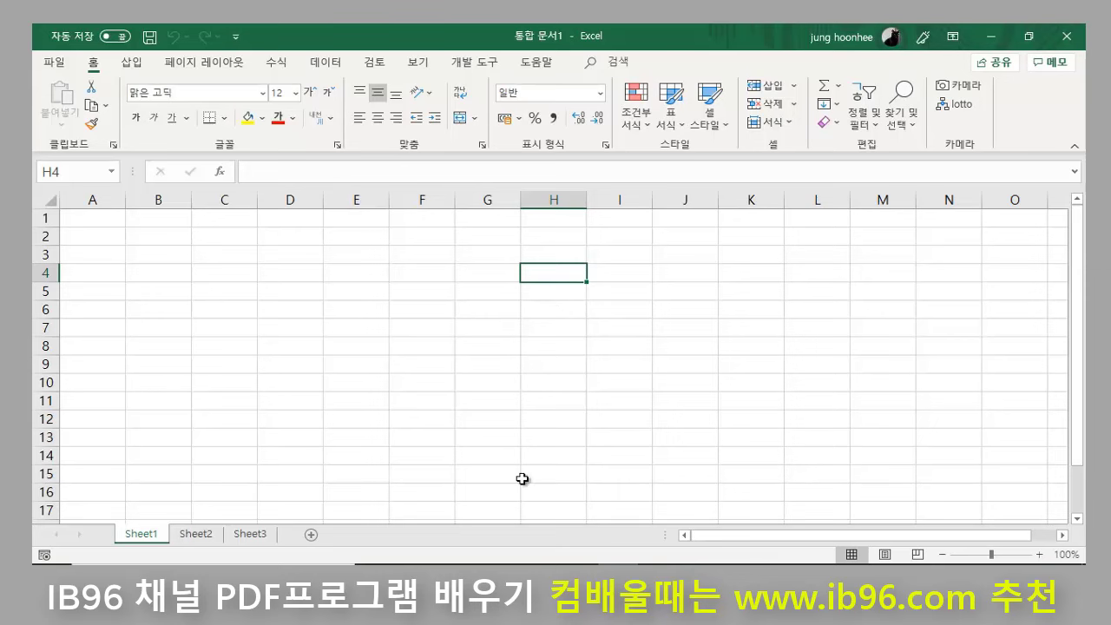
Step: Switch to Chrome, open the 알PDF download page on altools.co.kr from the Google results and download the 알PDF 2.2 installer
click(367, 530)
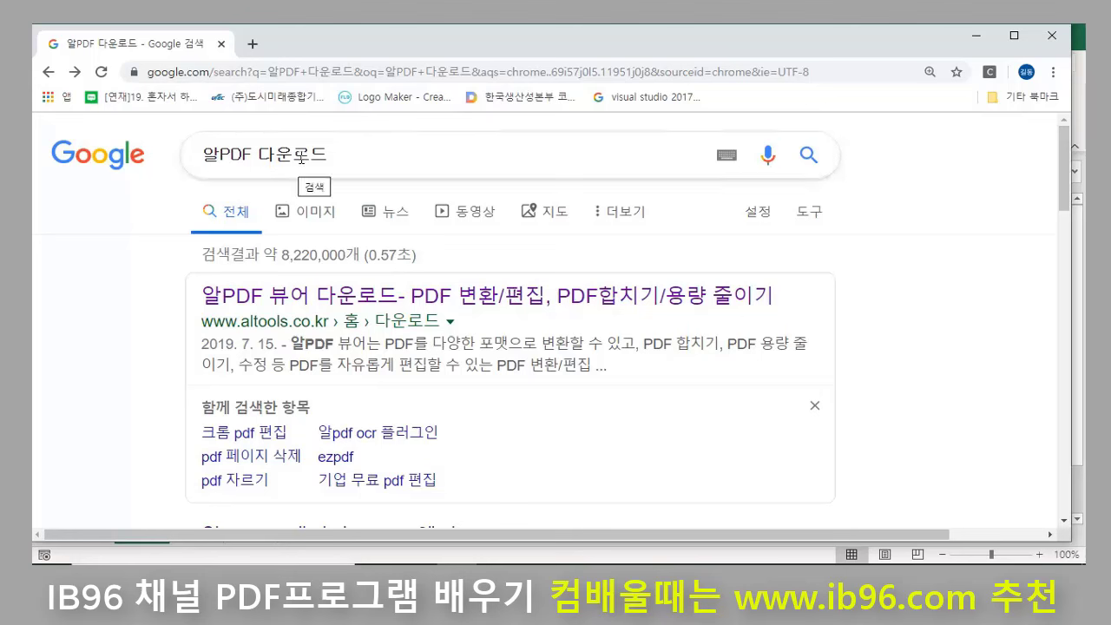
click(458, 301)
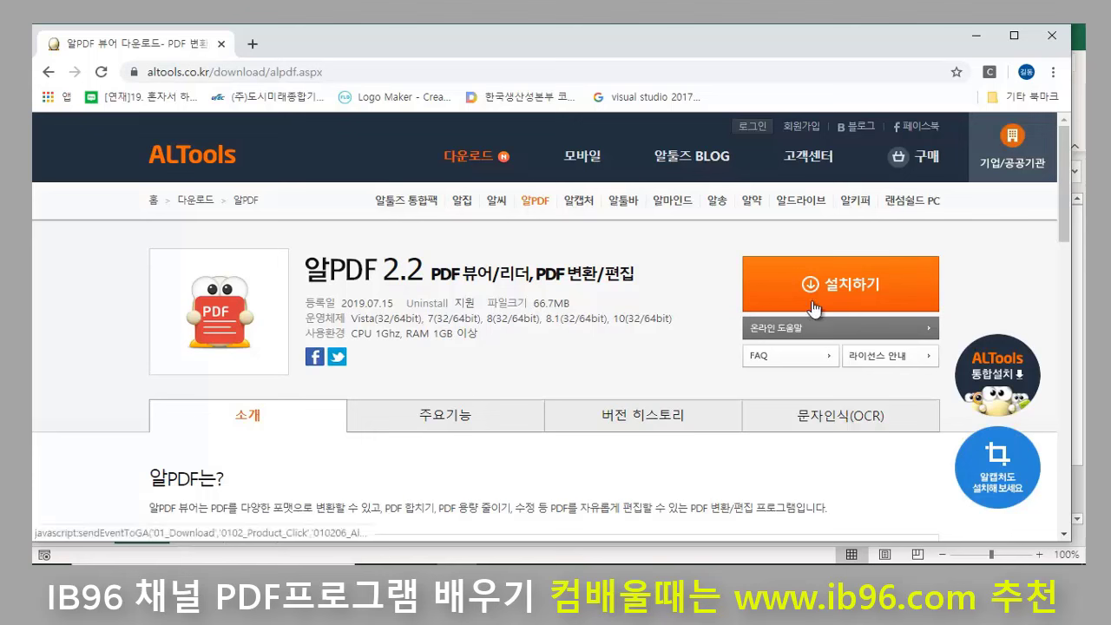
click(878, 293)
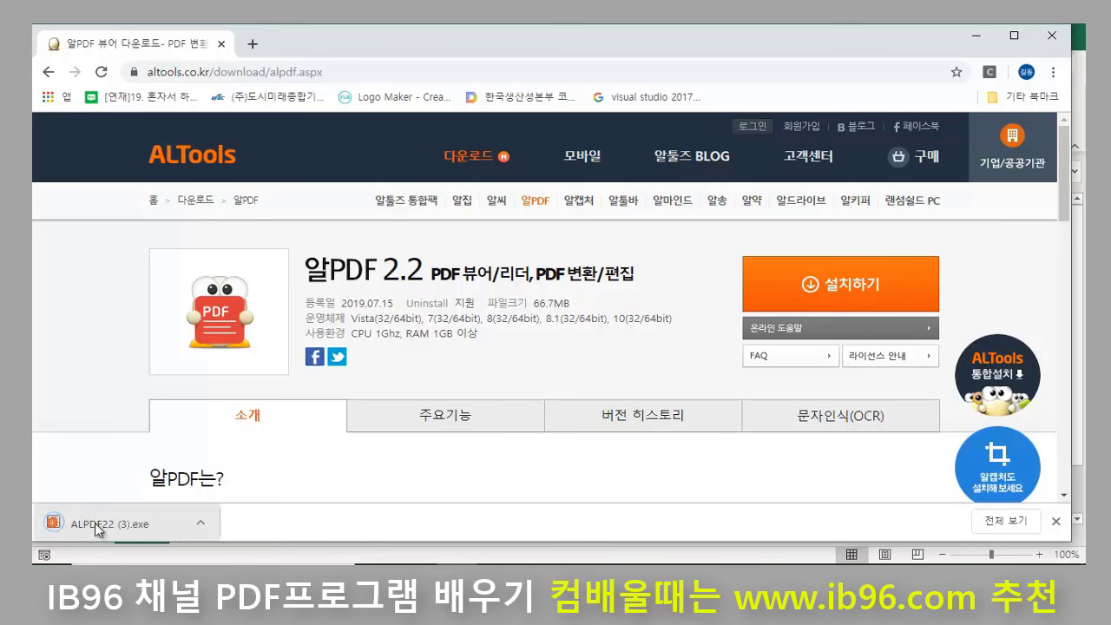
Step: Run the downloaded 알PDF installer as far as the licence agreement and abort the installation
click(100, 524)
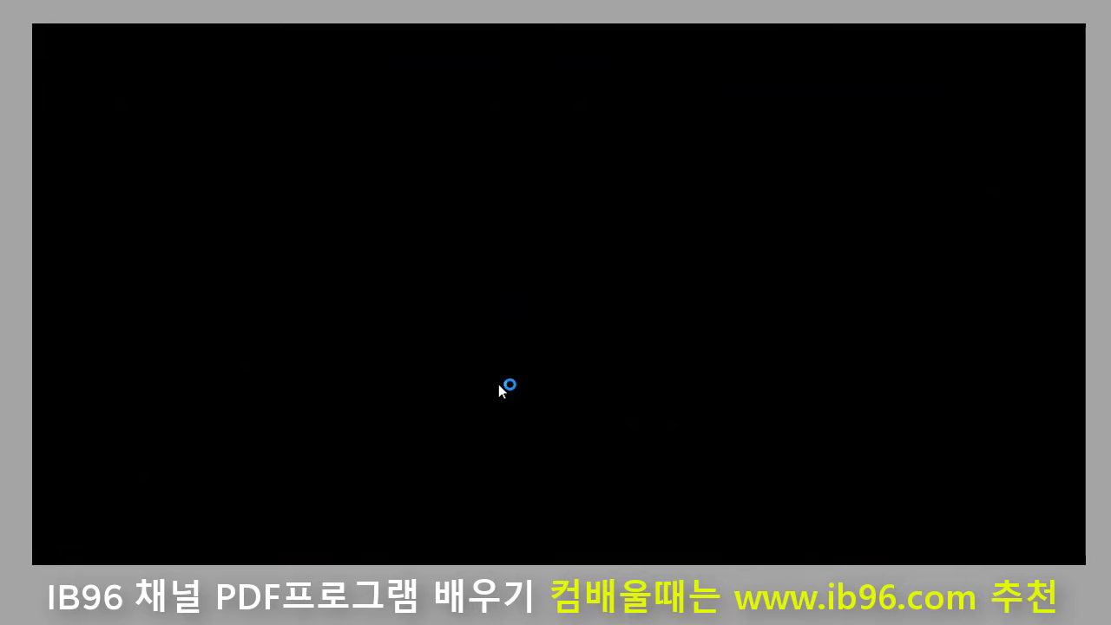
click(500, 390)
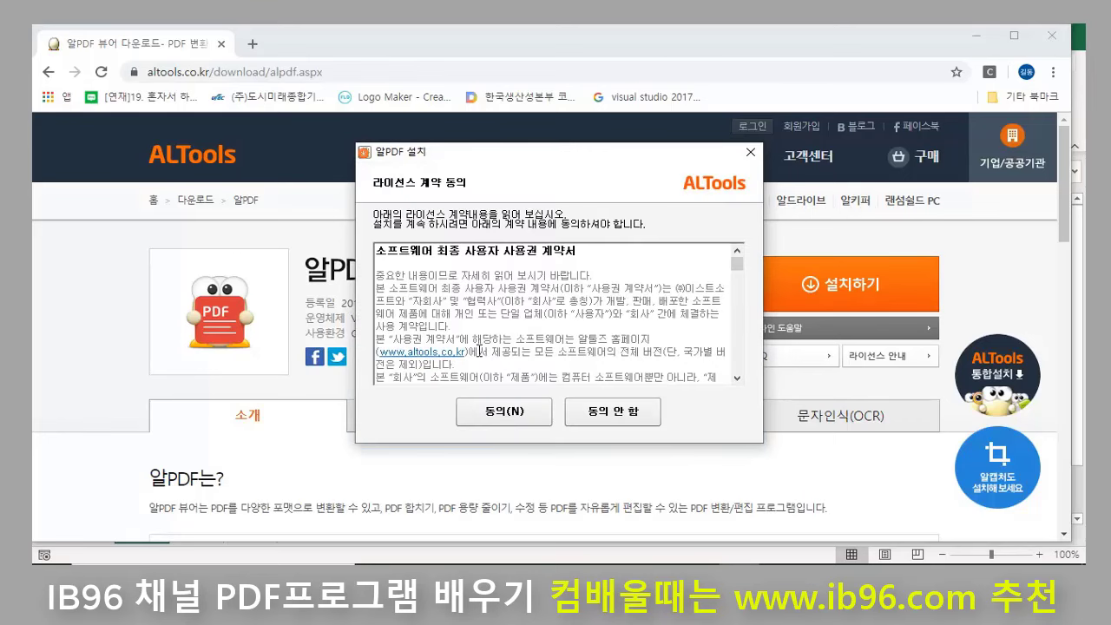
click(752, 161)
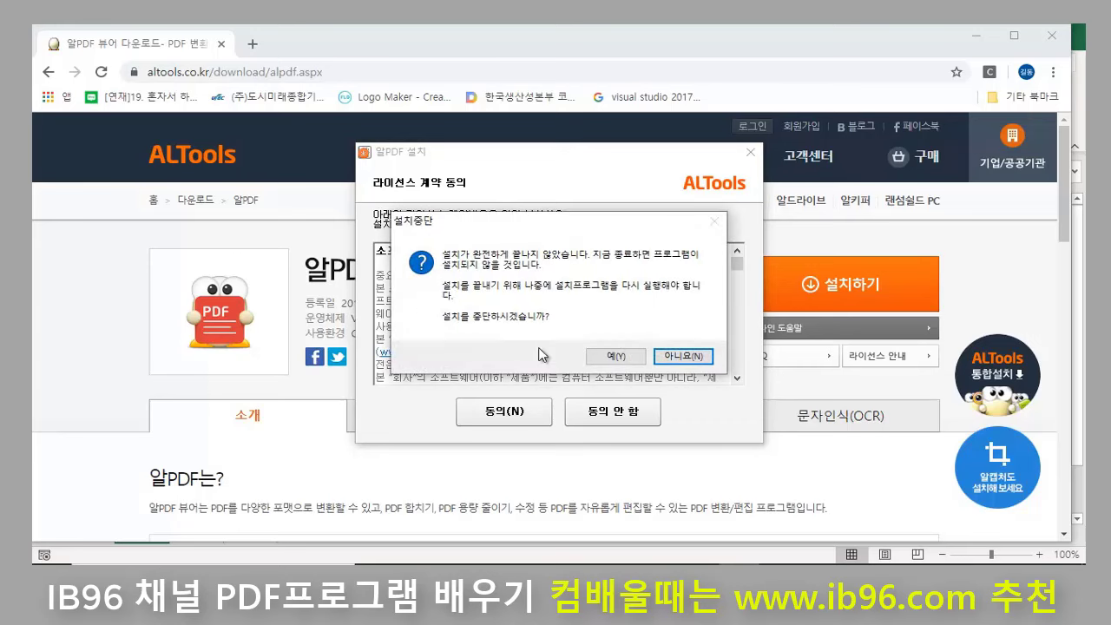
click(624, 359)
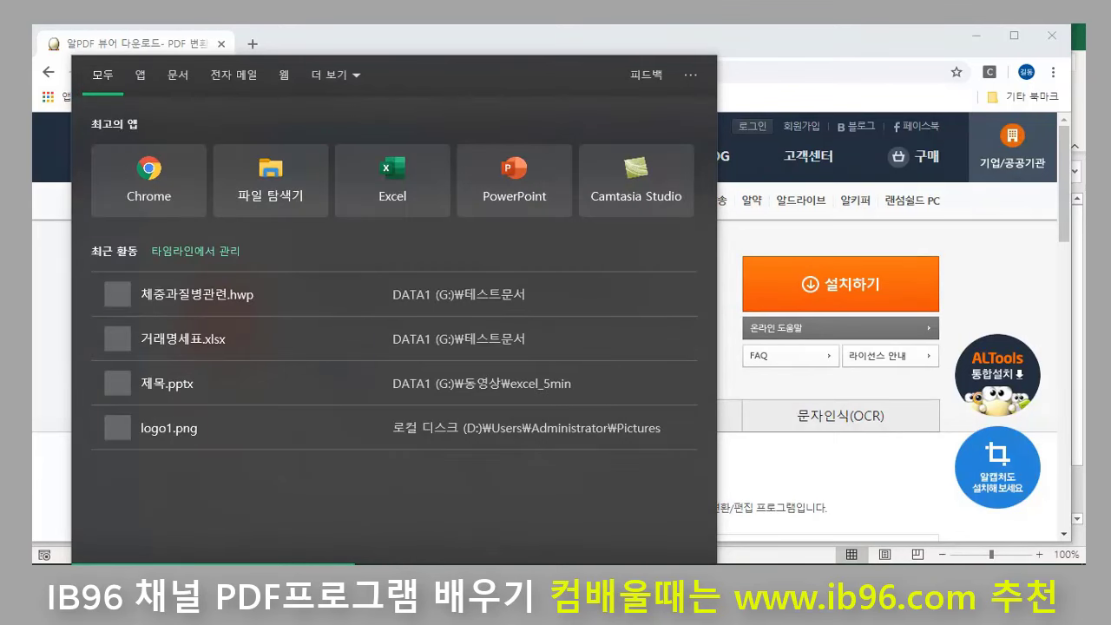
Step: Switch to 알PDF and open 거래명세표.pdf from the 테스트문서 folder on DATA1 (G:)
text(알P)
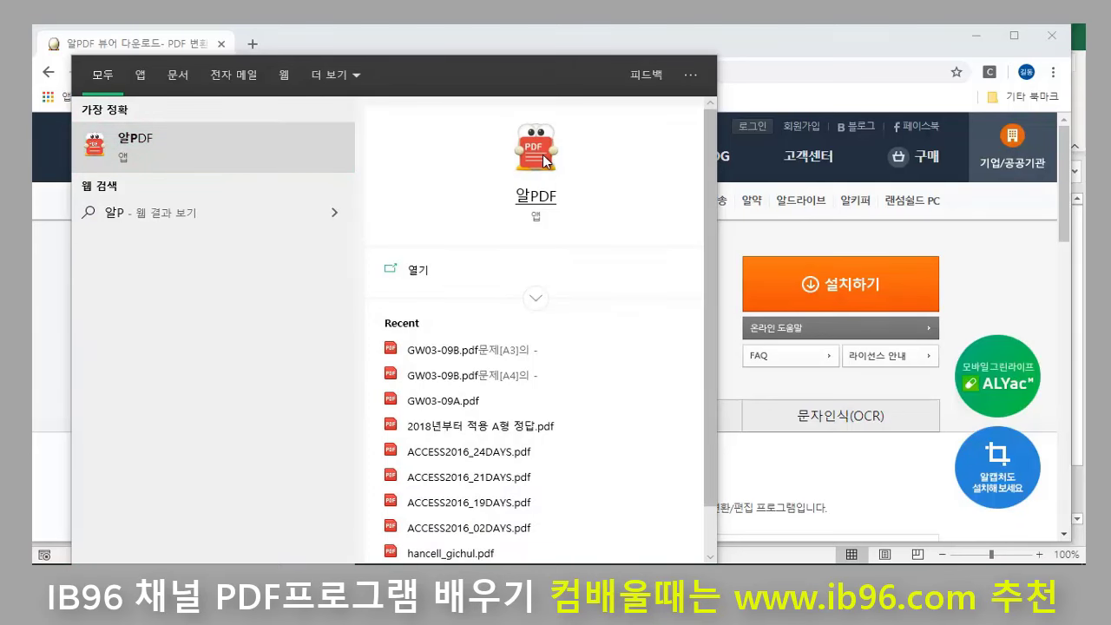
click(535, 227)
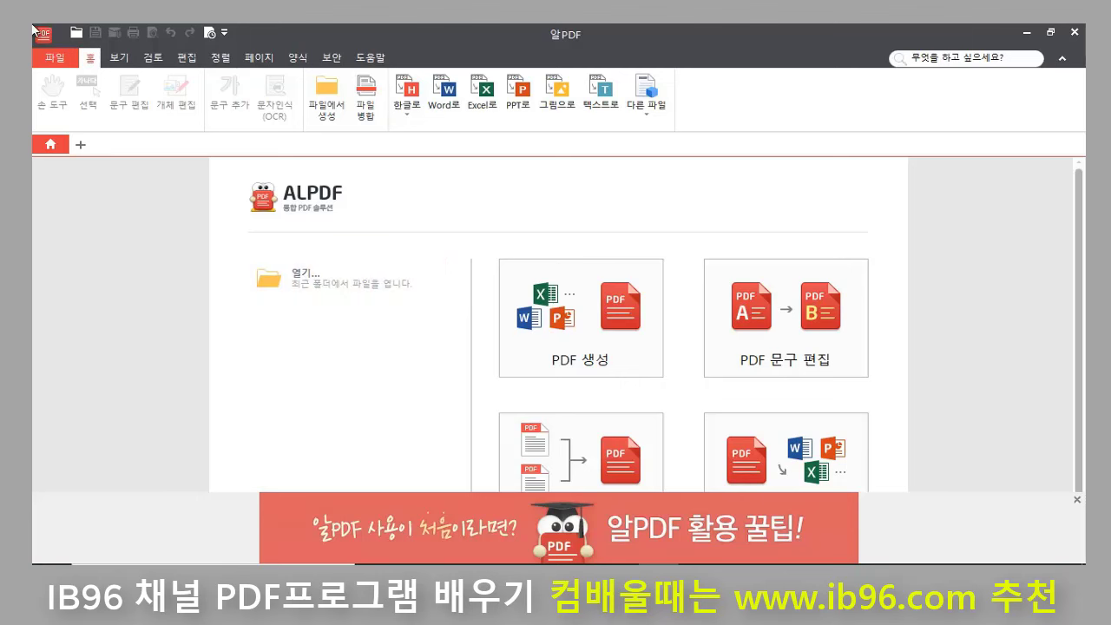
click(58, 59)
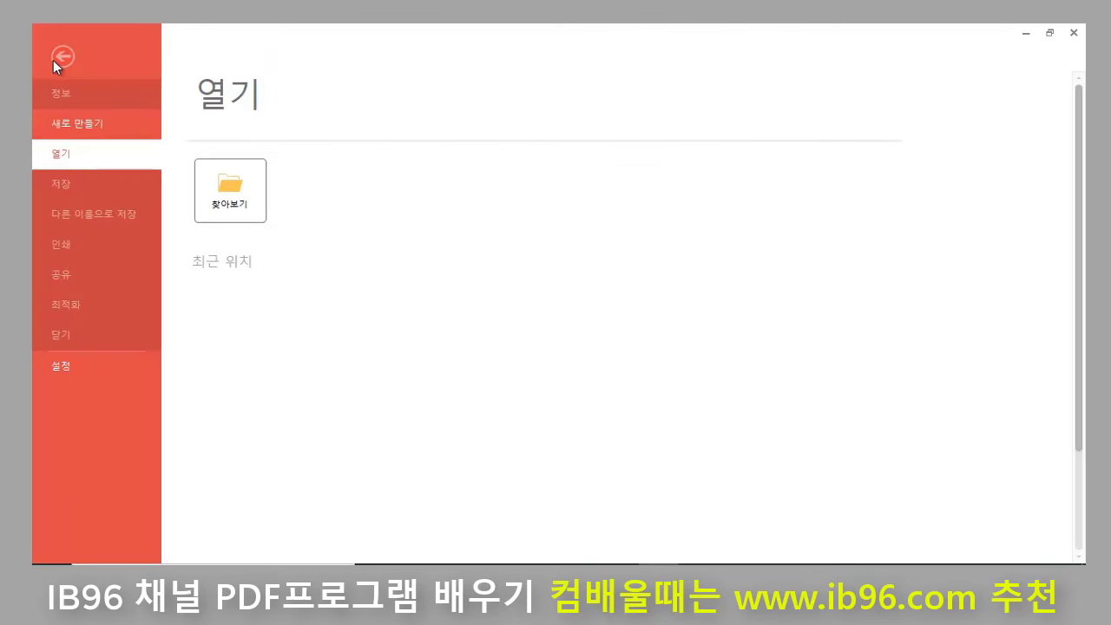
click(230, 190)
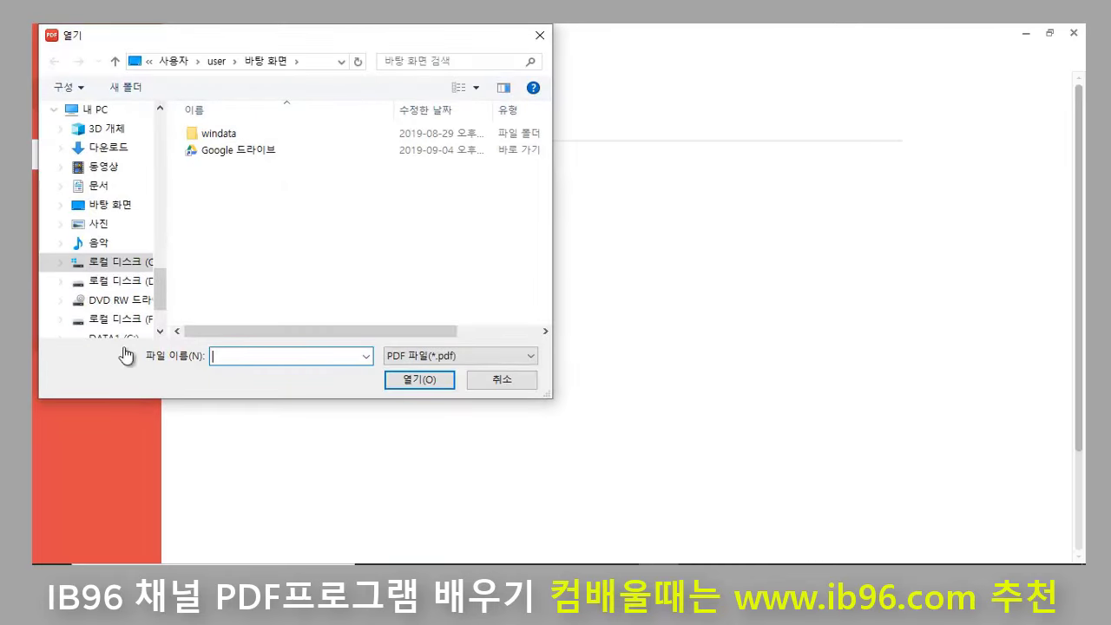
drag(164, 298, 159, 315)
click(129, 263)
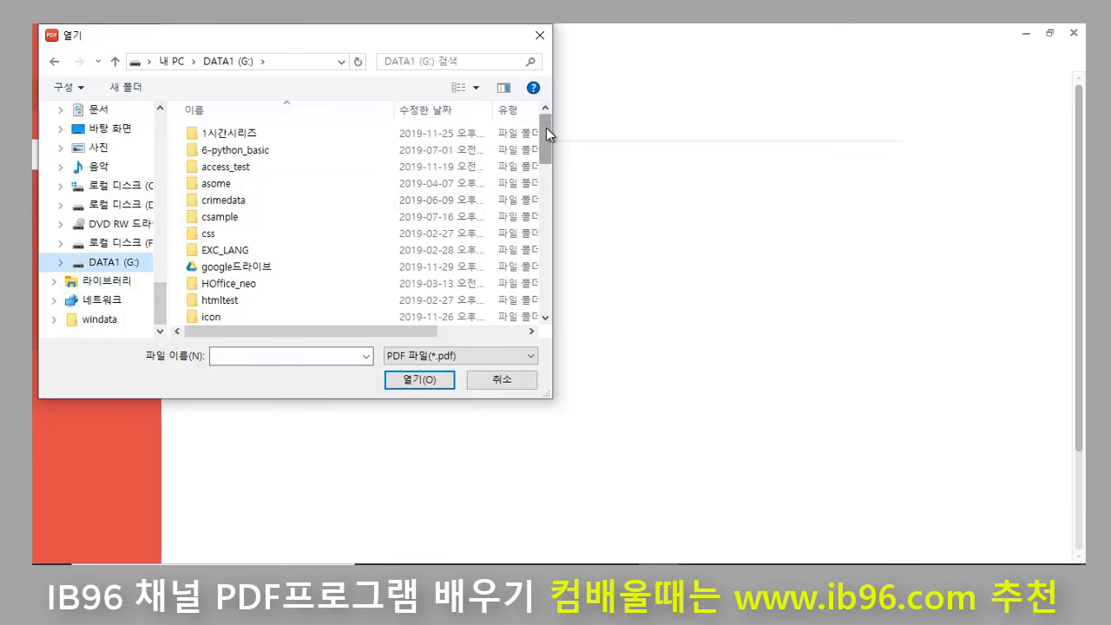
drag(546, 127, 541, 285)
double_click(271, 230)
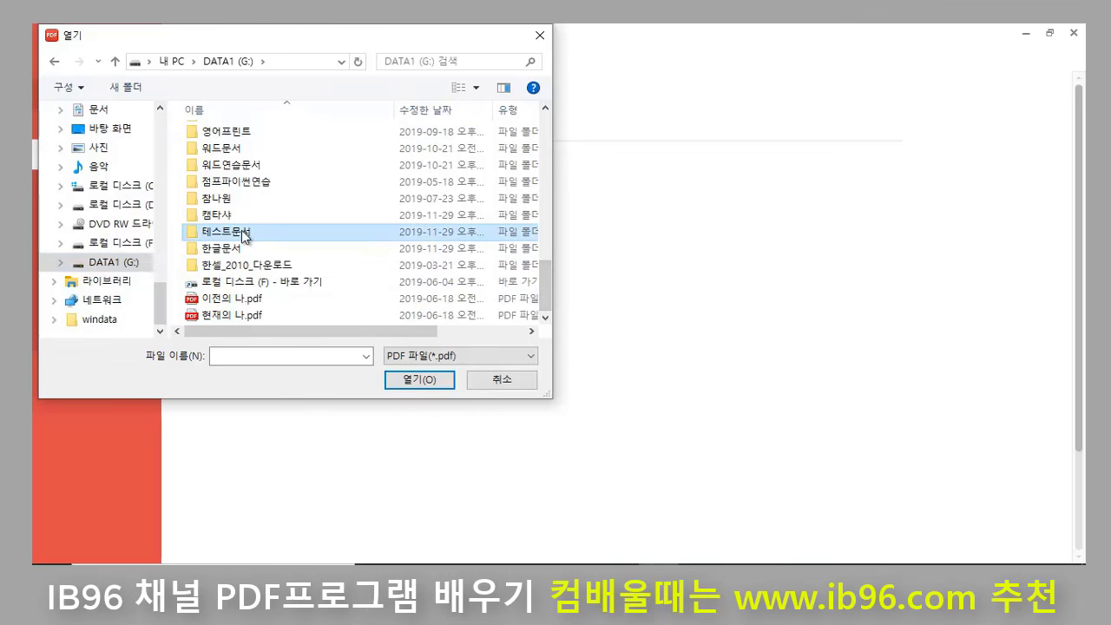
click(231, 153)
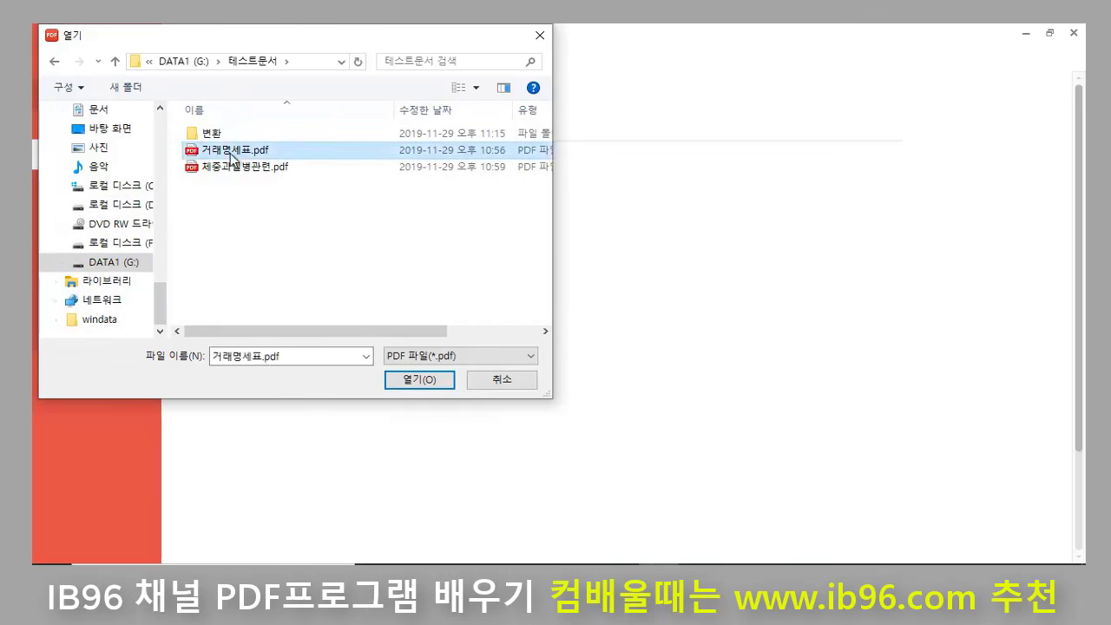
click(432, 381)
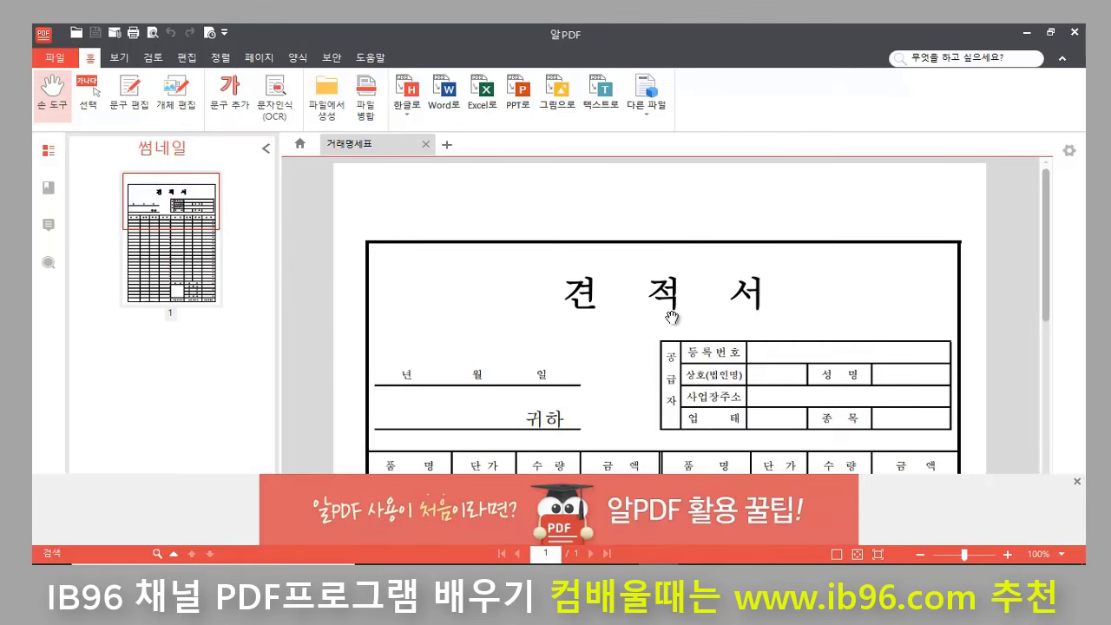
Step: Look over the 견적서 page from its heading down to the totals rows and return to the beginning
scroll(665, 306, down, 6)
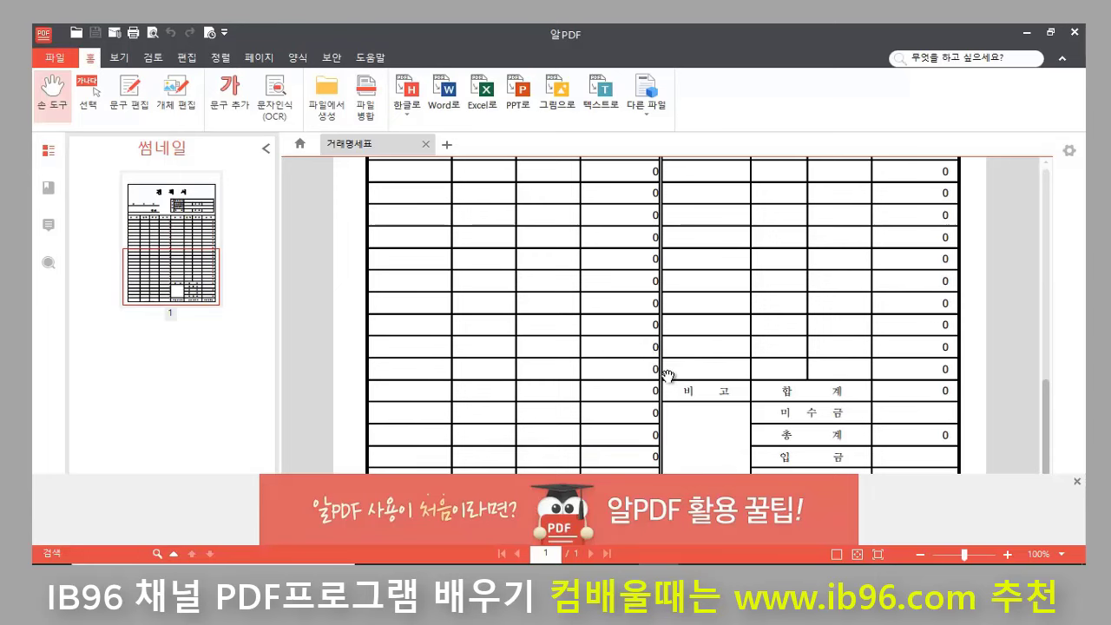
scroll(667, 375, up, 7)
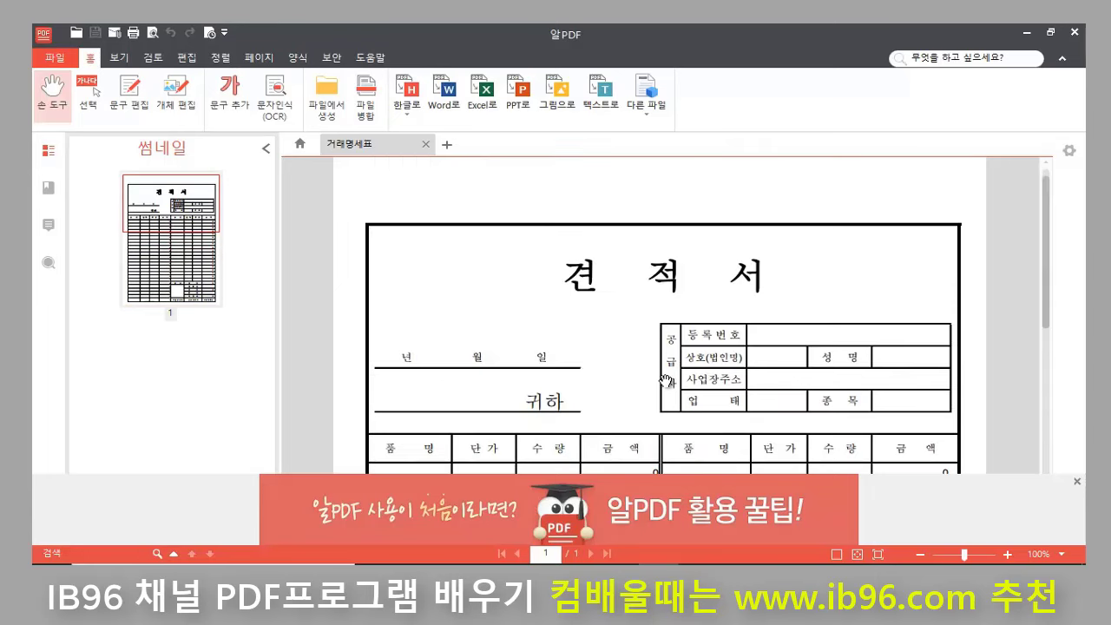
click(180, 272)
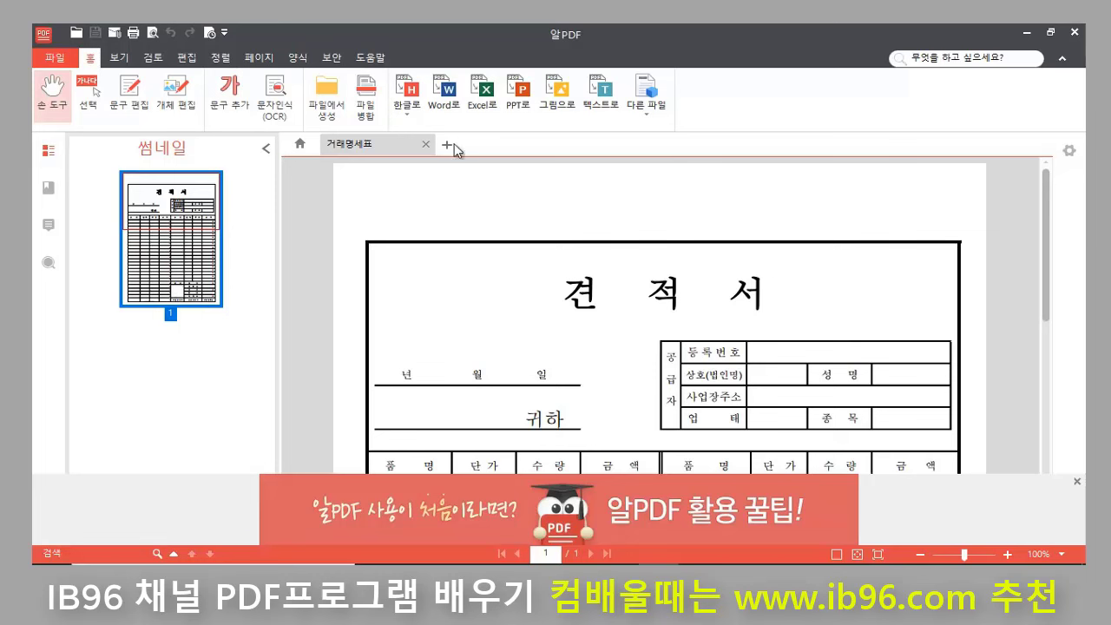
click(579, 294)
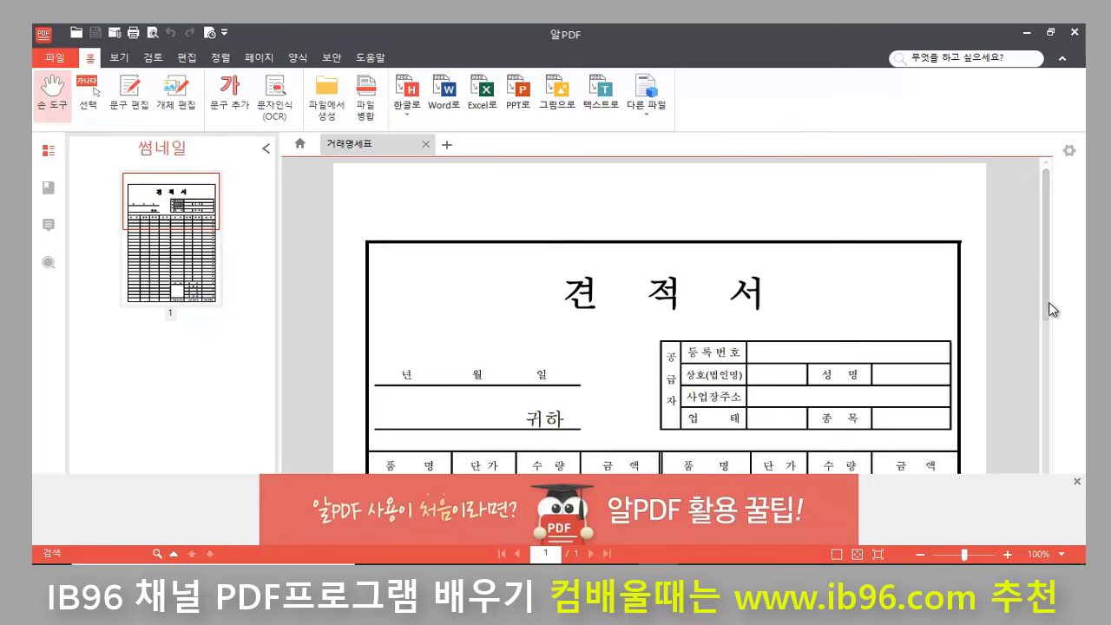
mouse_move(1047, 304)
mouse_down()
mouse_move(1033, 443)
mouse_move(1017, 364)
mouse_move(1035, 296)
mouse_up()
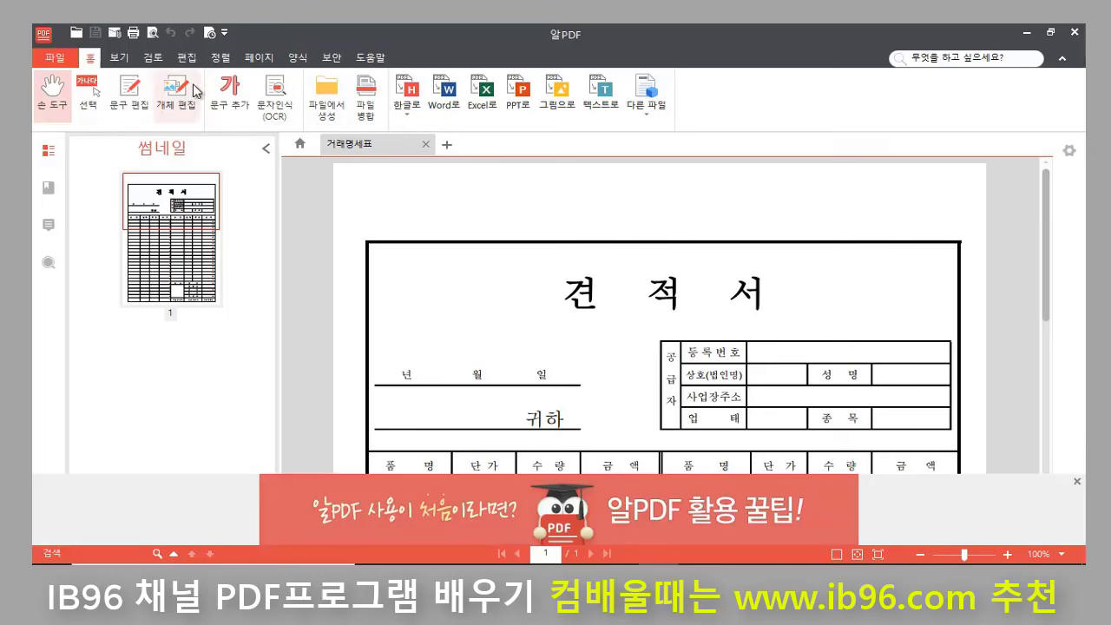
Step: Edit the text 등록번호 in the supplier table so that it reads 번호, and end the text selection
click(127, 92)
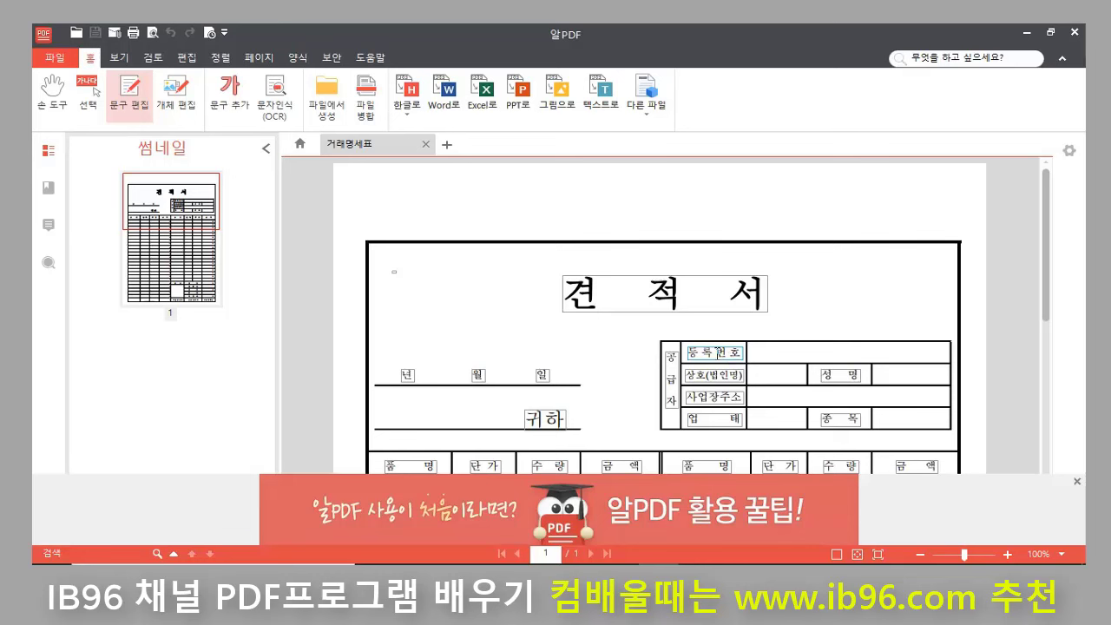
click(703, 353)
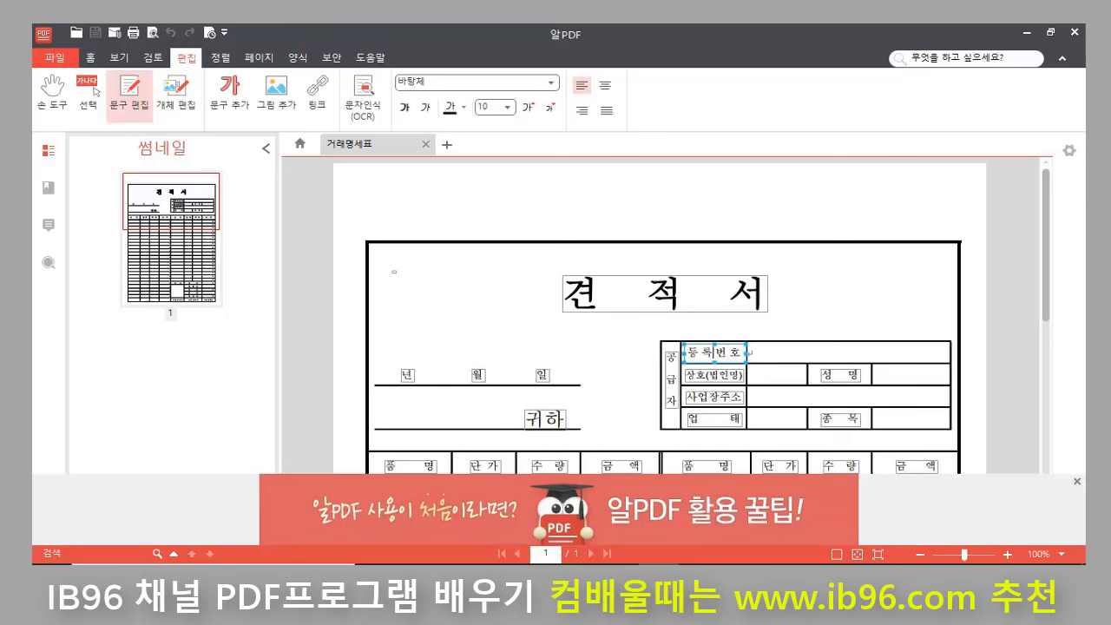
key(BackSpace)
key(BackSpace)
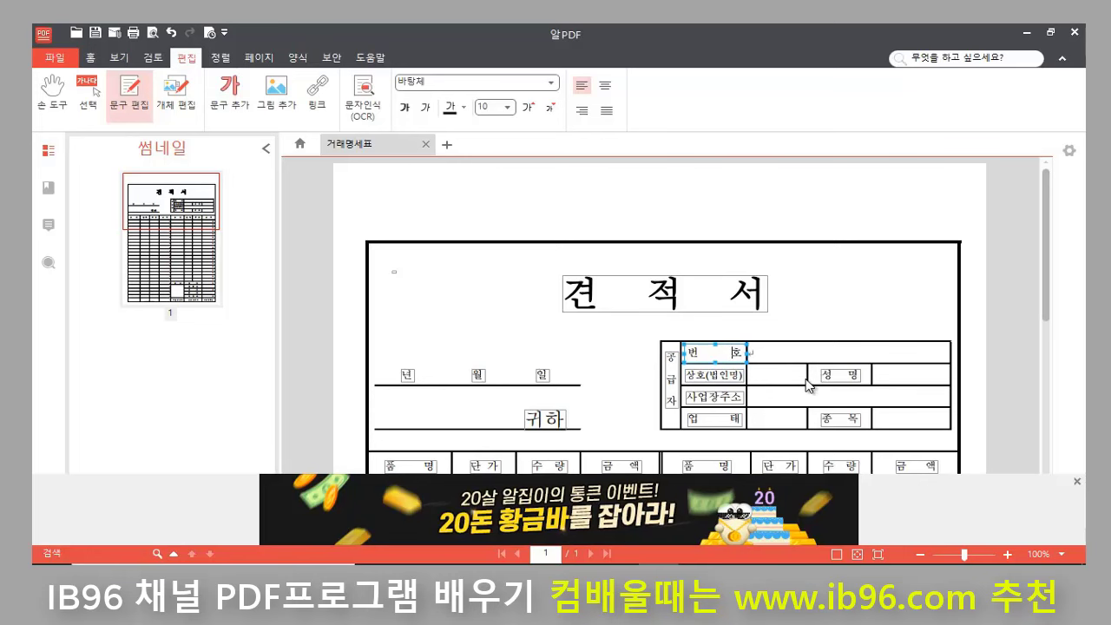
scroll(809, 387, down, 2)
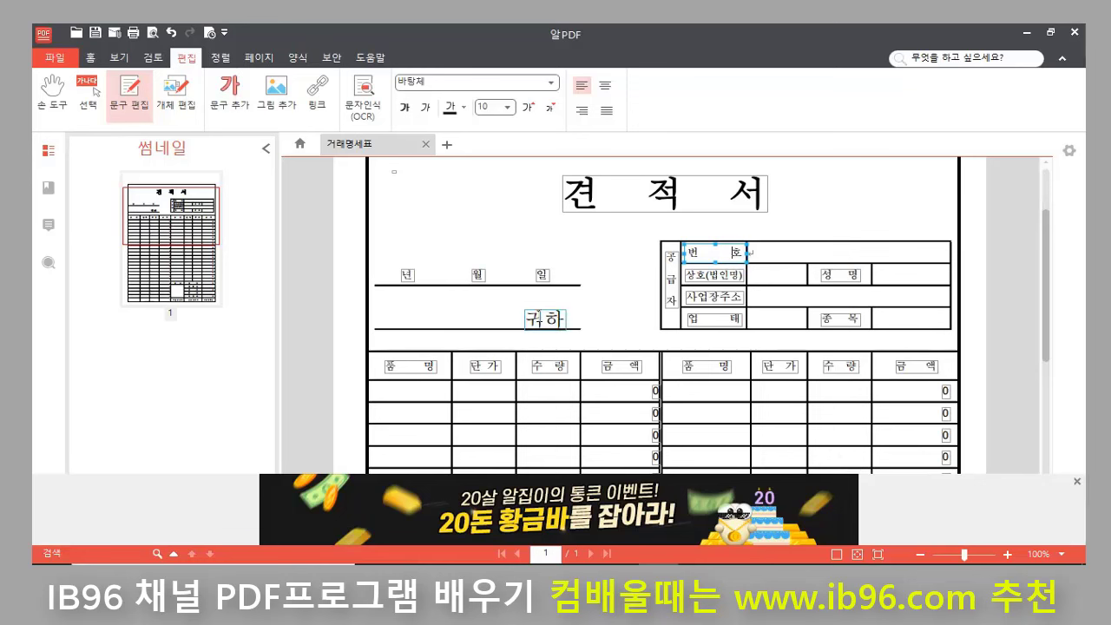
click(655, 392)
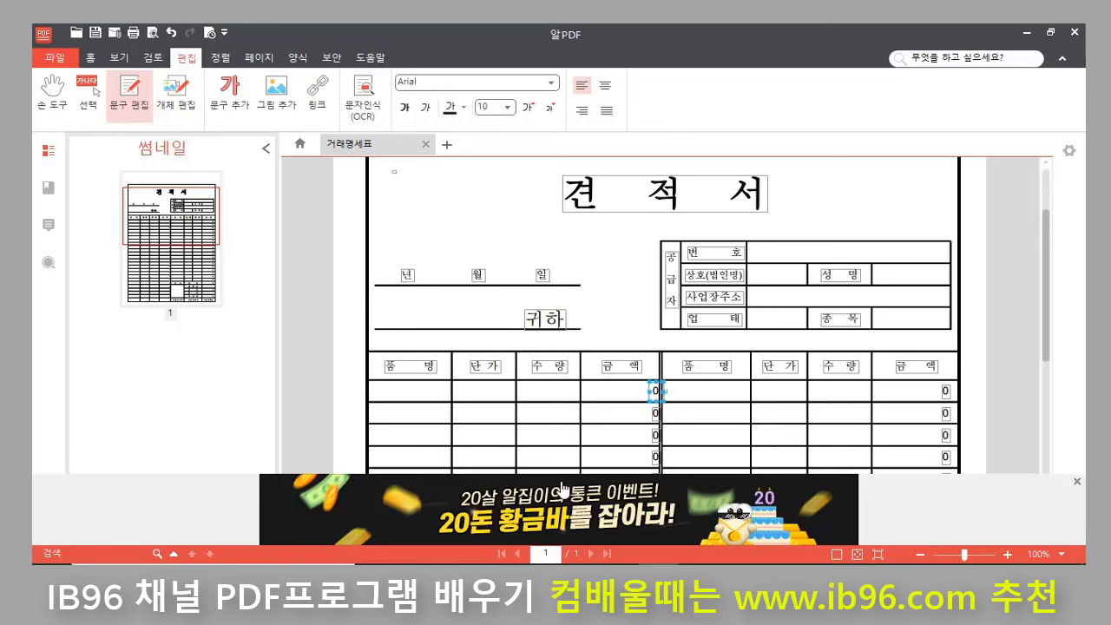
click(610, 313)
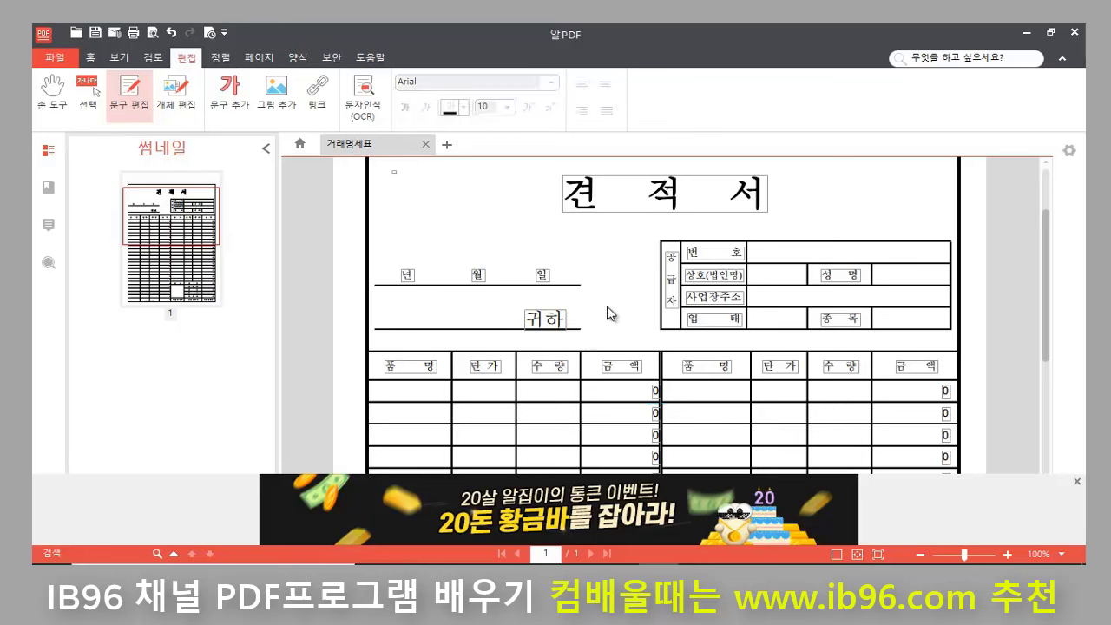
Step: Insert the picture leaf1.jpg from the 테스트문서 folder on DATA1 (G:) into the quotation page
click(272, 98)
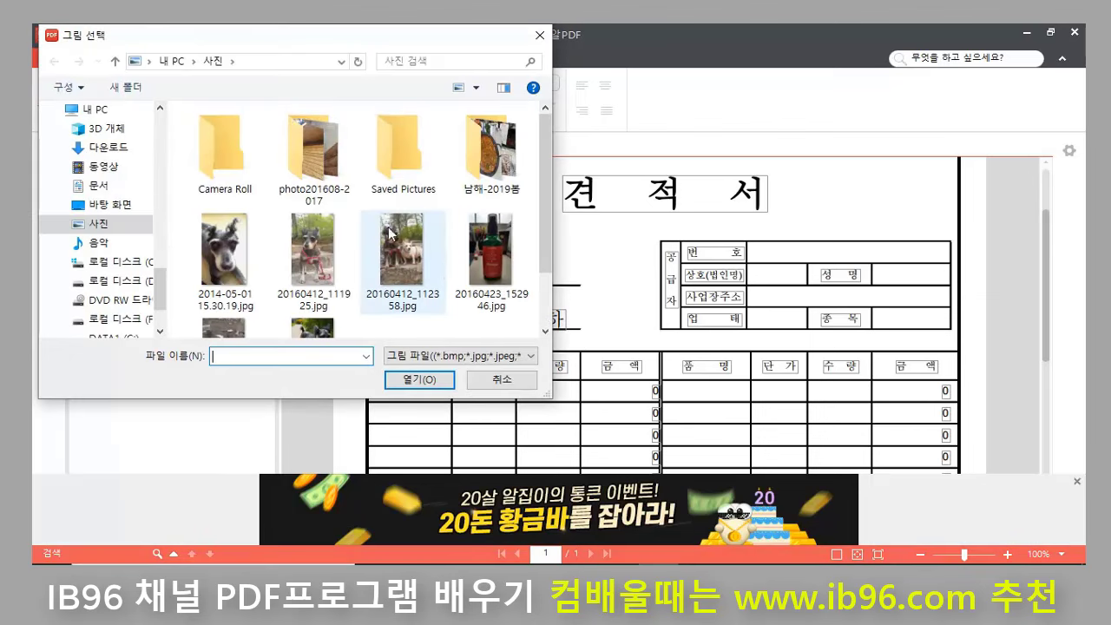
scroll(148, 291, down, 2)
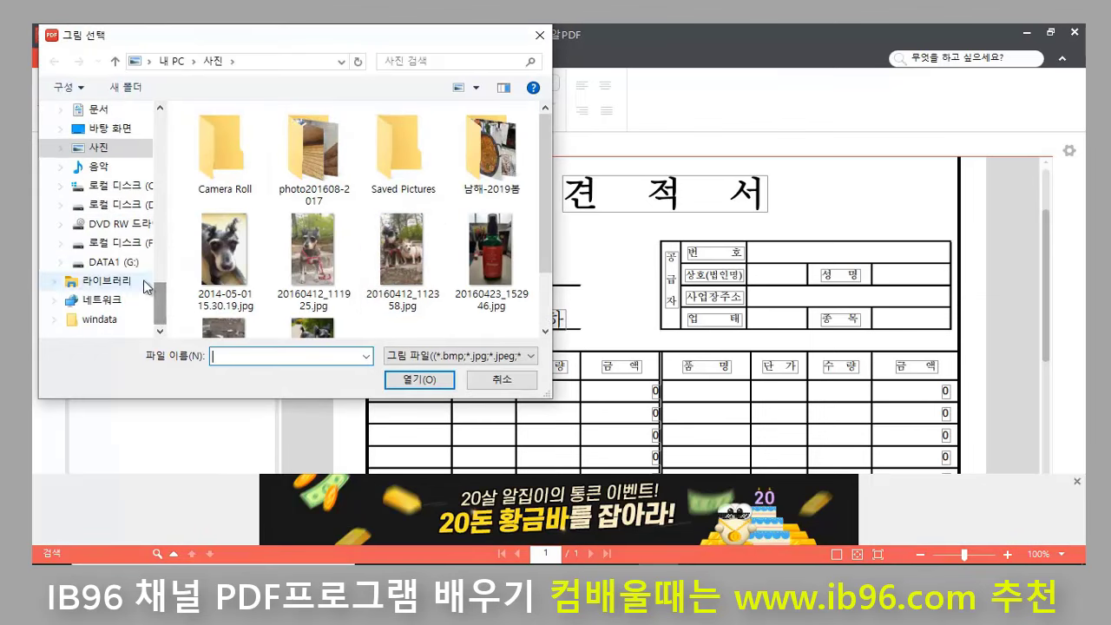
click(126, 261)
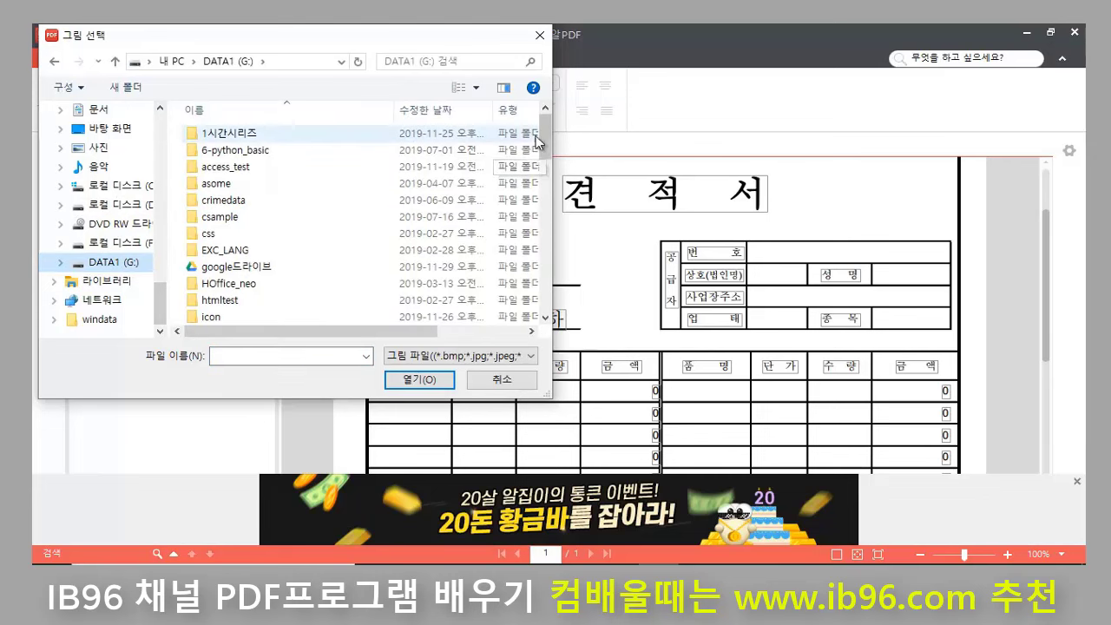
drag(544, 132, 547, 173)
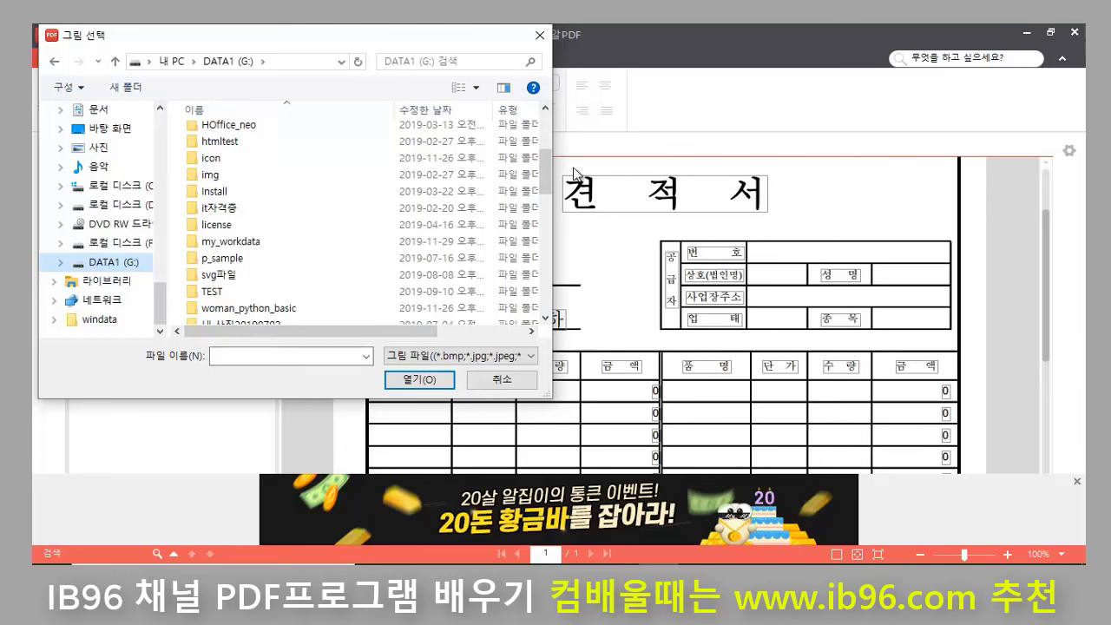
drag(545, 174, 544, 235)
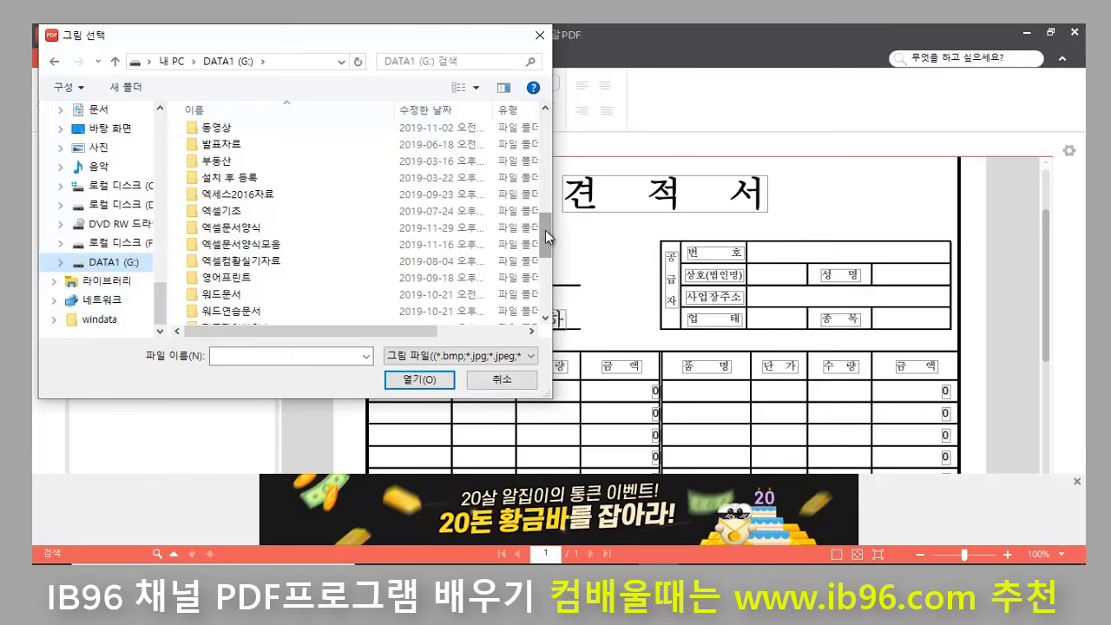
drag(545, 230, 545, 265)
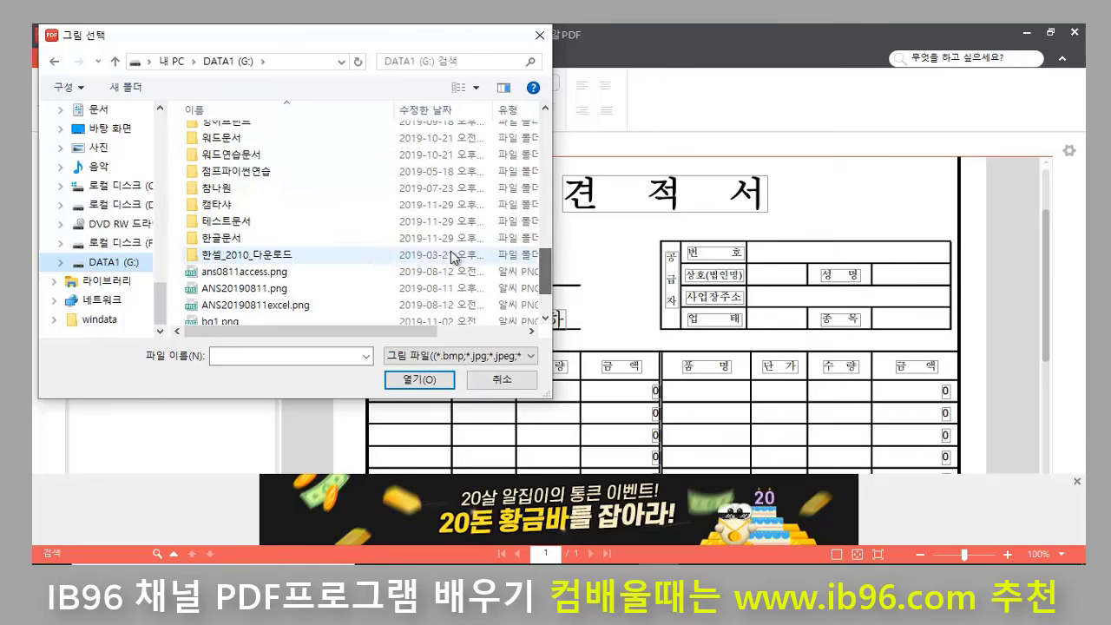
double_click(244, 222)
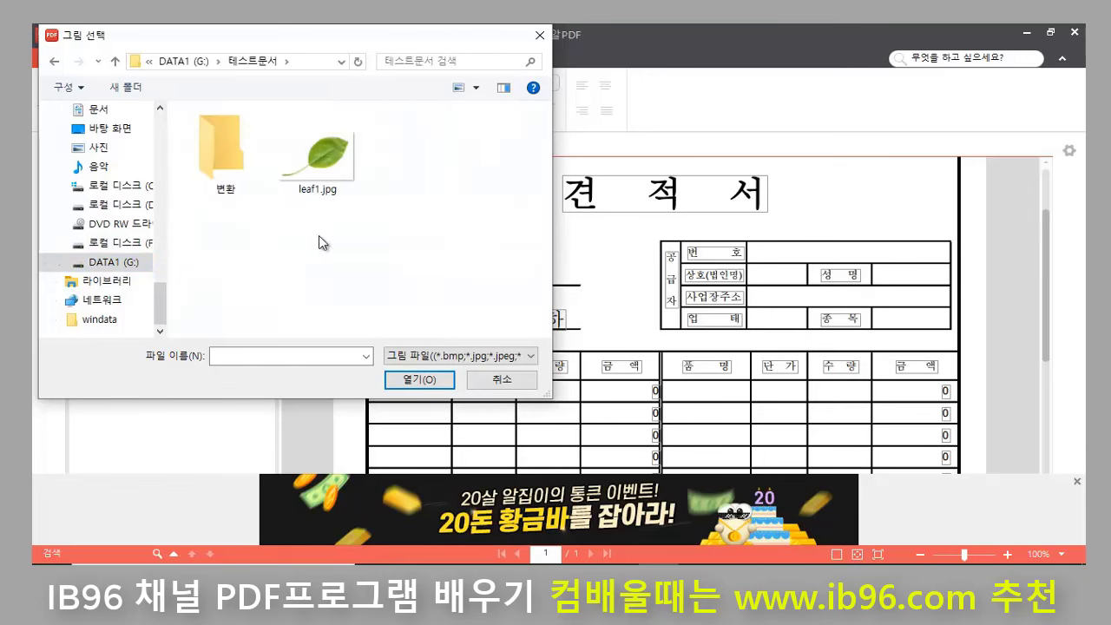
click(320, 169)
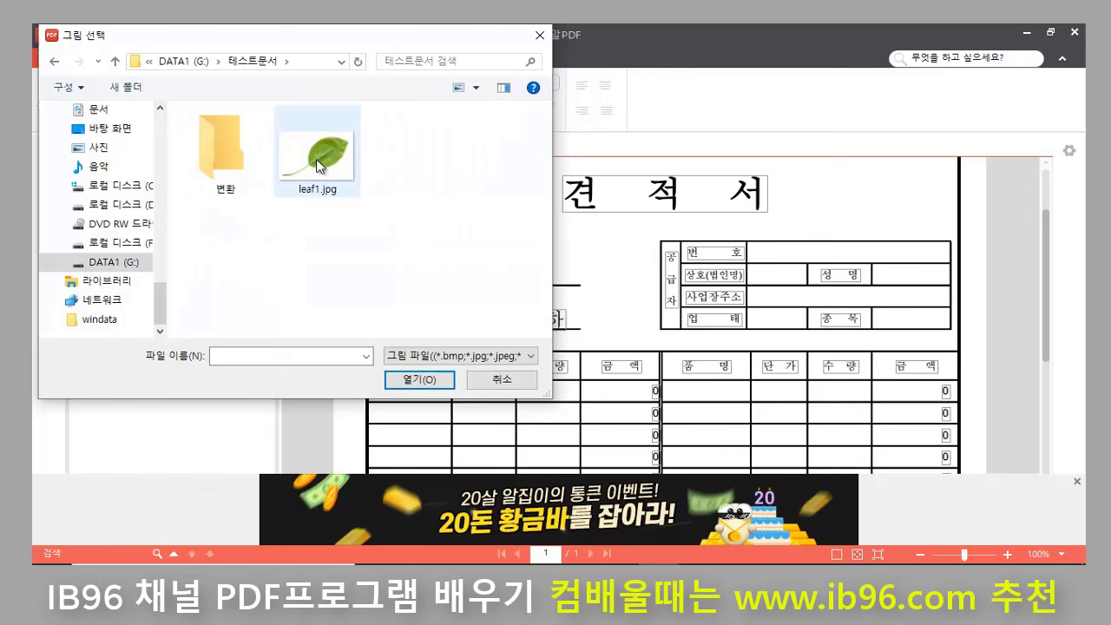
click(420, 381)
click(700, 241)
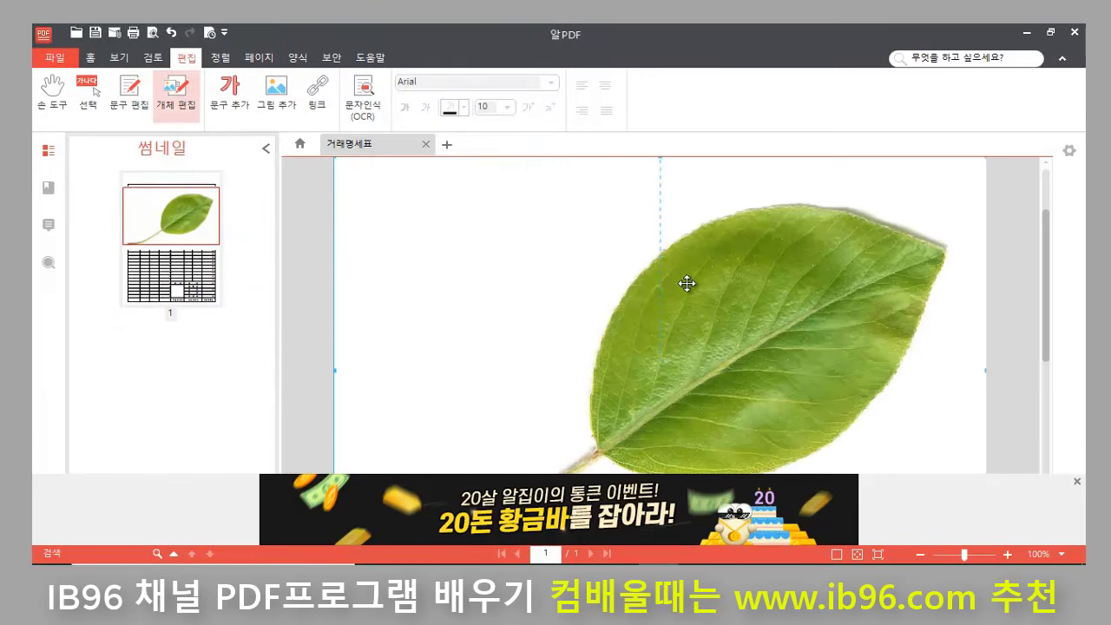
Step: Scale the inserted leaf picture down to about one sixth of the page width
scroll(793, 346, up, 2)
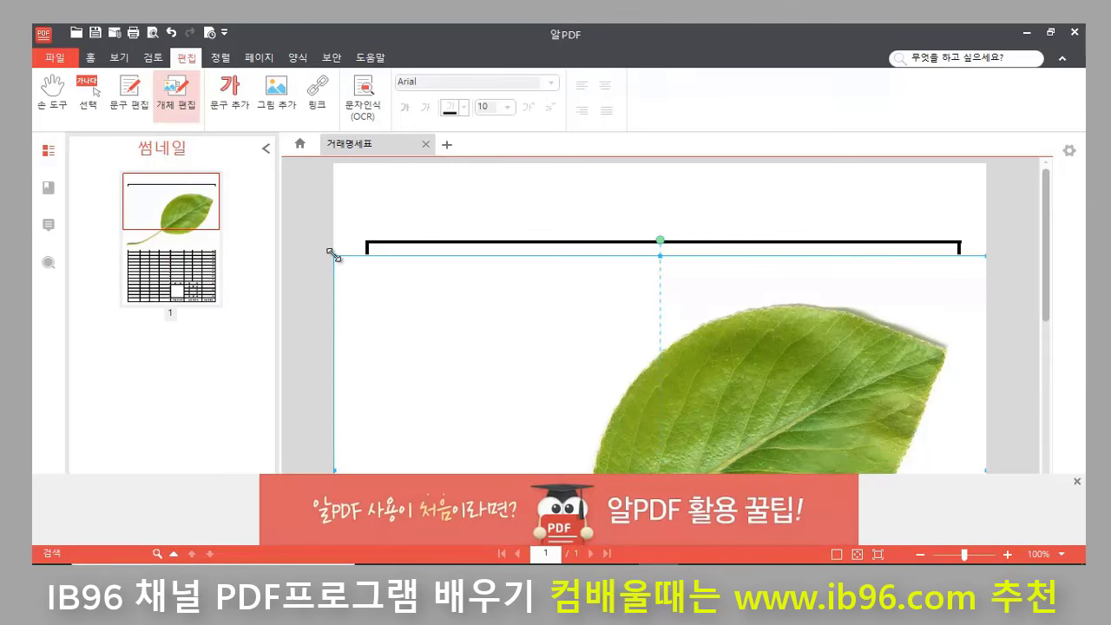
drag(334, 256, 734, 458)
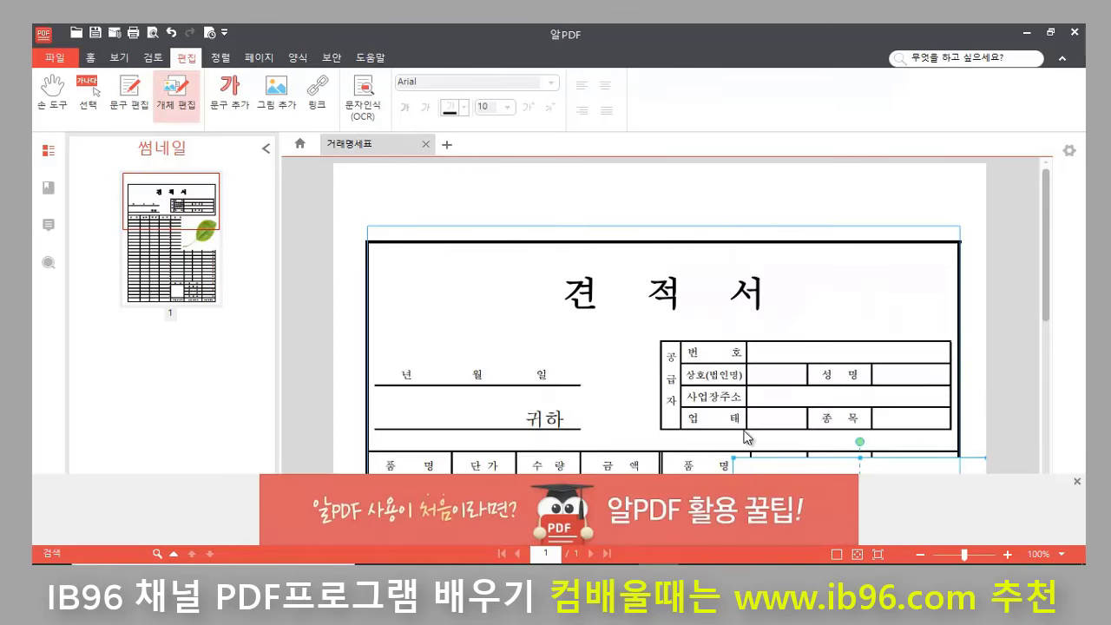
scroll(829, 338, down, 2)
scroll(831, 347, down, 3)
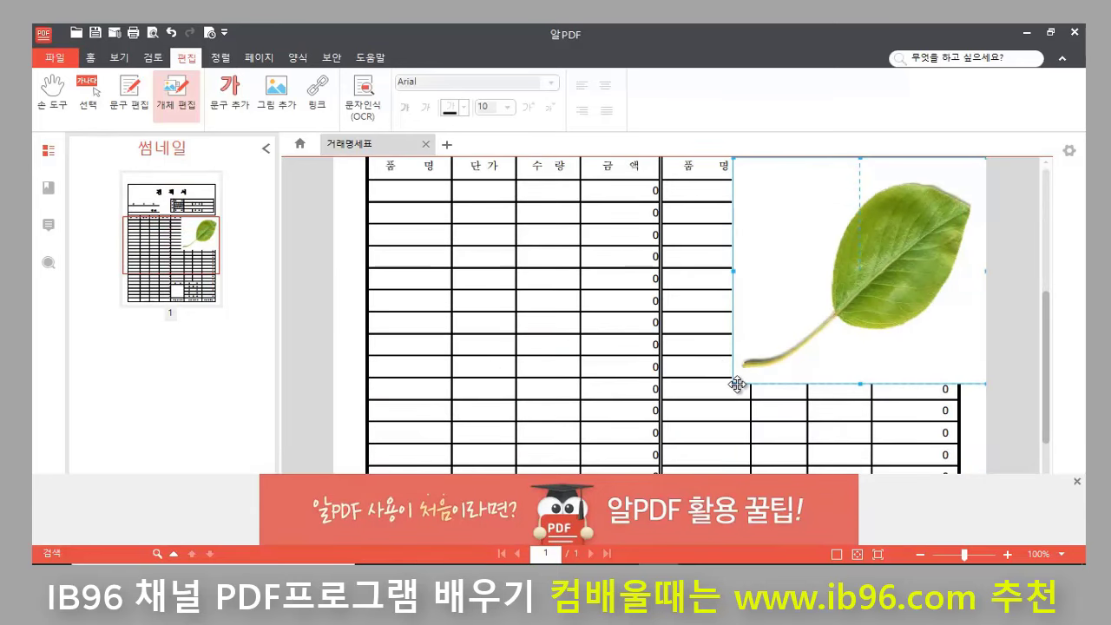
drag(735, 385, 554, 198)
Step: Shrink the leaf picture a little more and place it directly in front of the 견적서 title
scroll(590, 373, up, 3)
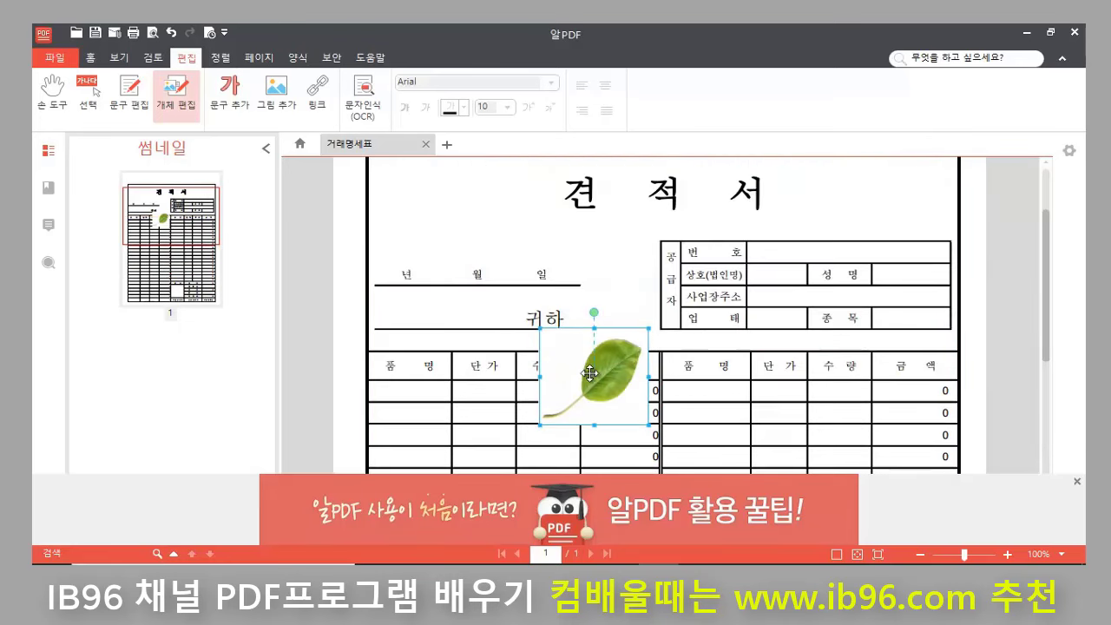
drag(590, 373, 599, 282)
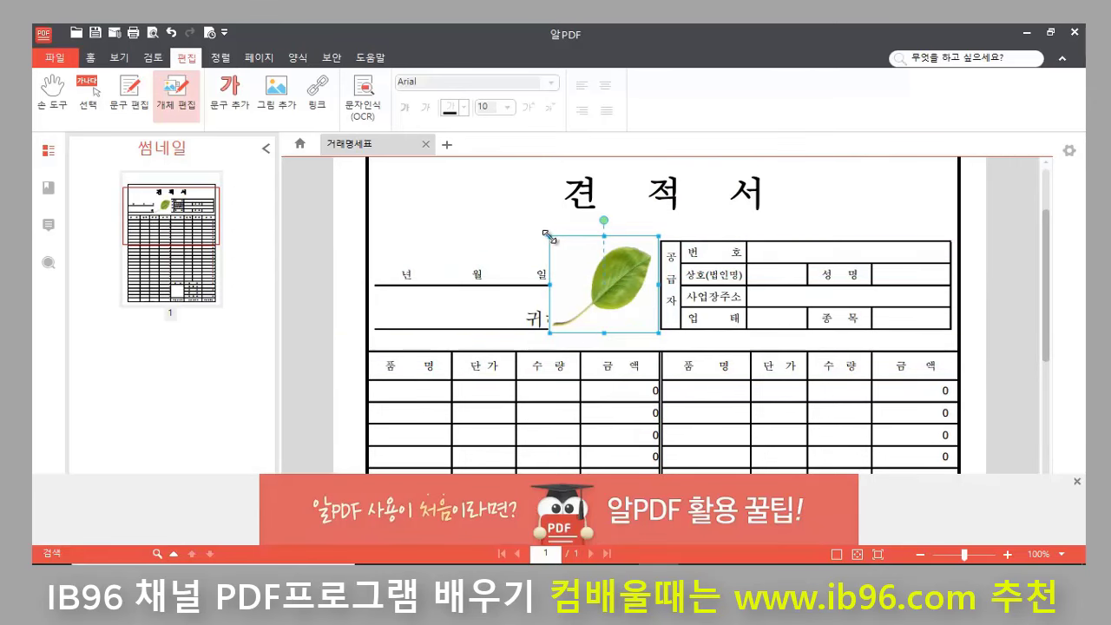
drag(548, 235, 578, 252)
drag(638, 293, 504, 196)
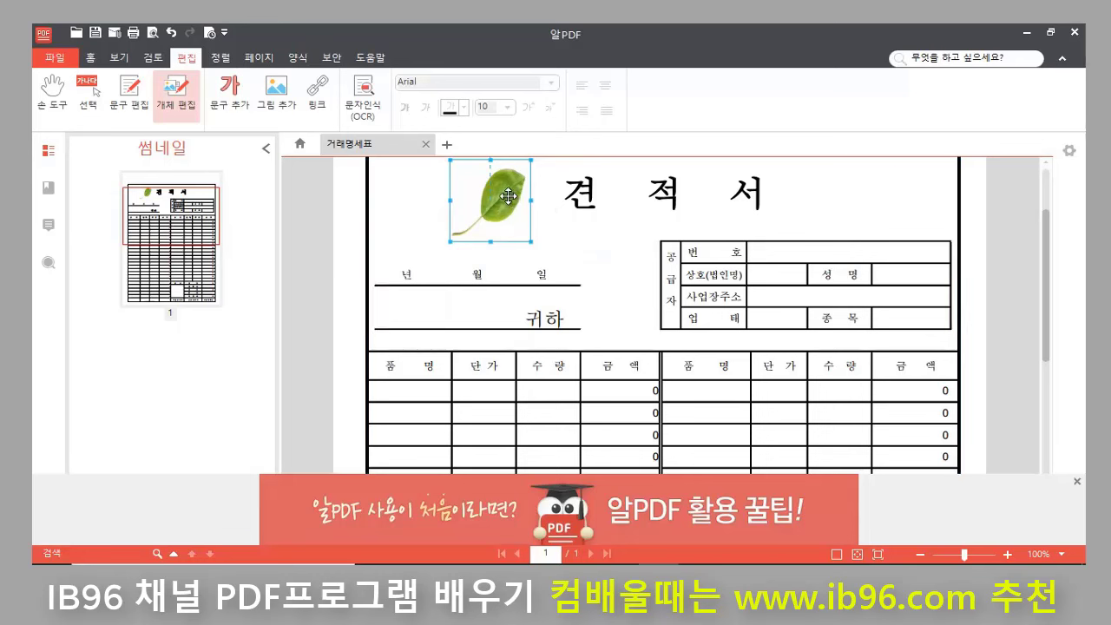
drag(509, 197, 534, 200)
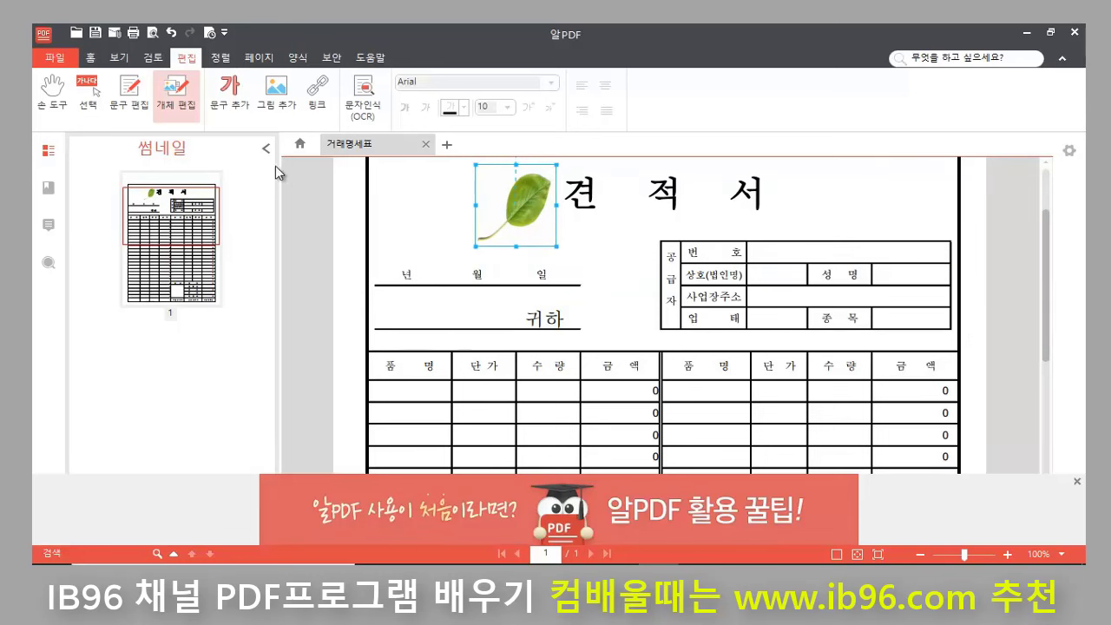
Step: Deselect the leaf picture and add the new text 대표자 on the recipient line, just in front of 귀하
click(350, 235)
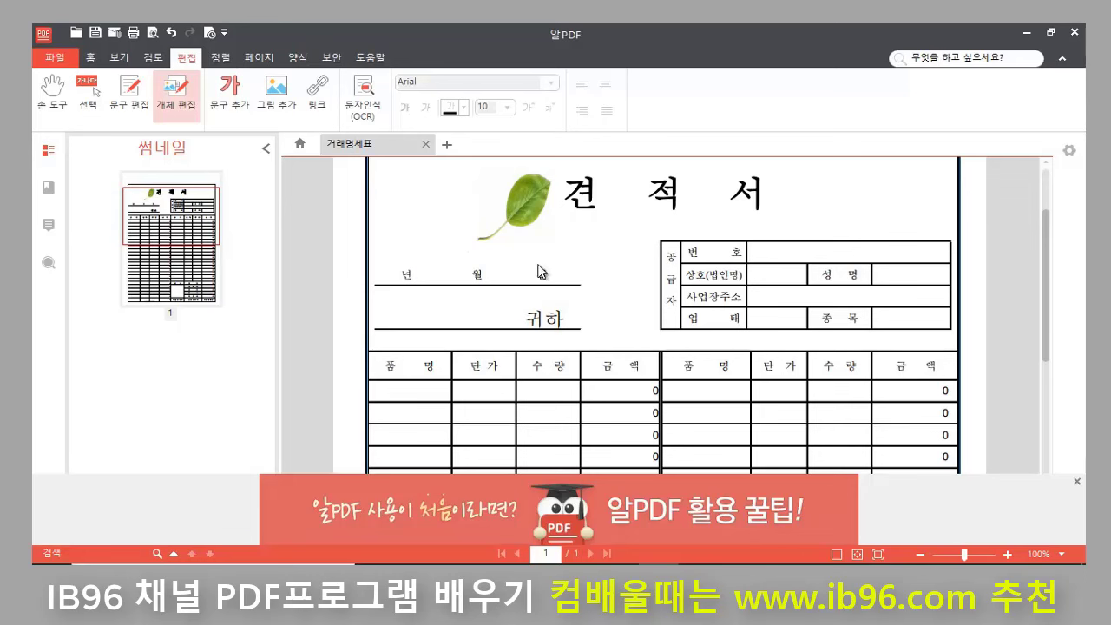
click(231, 93)
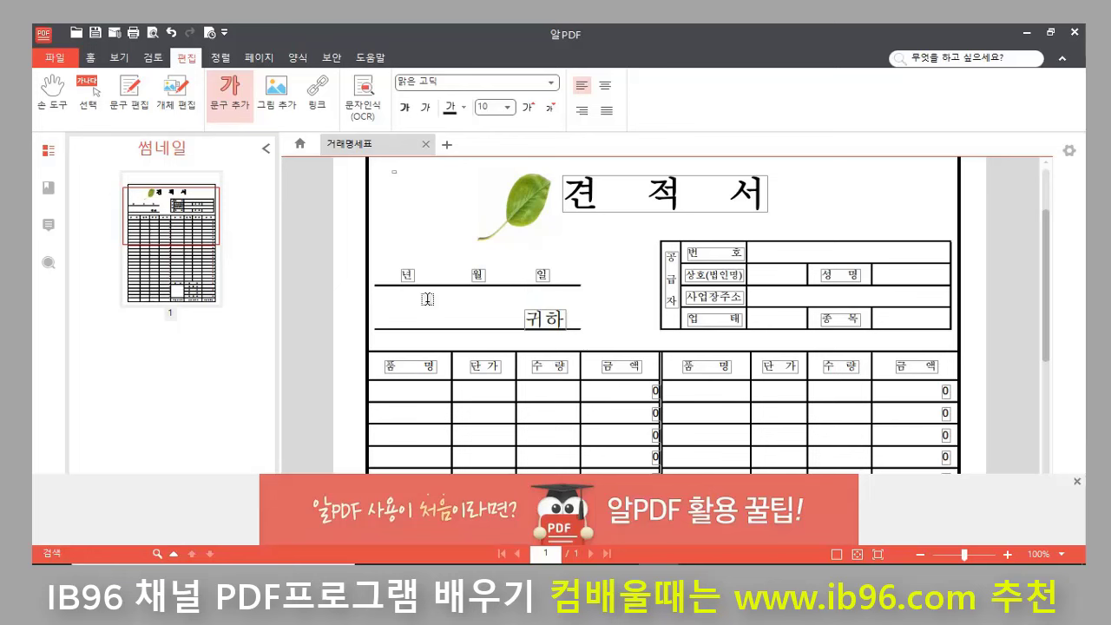
click(473, 315)
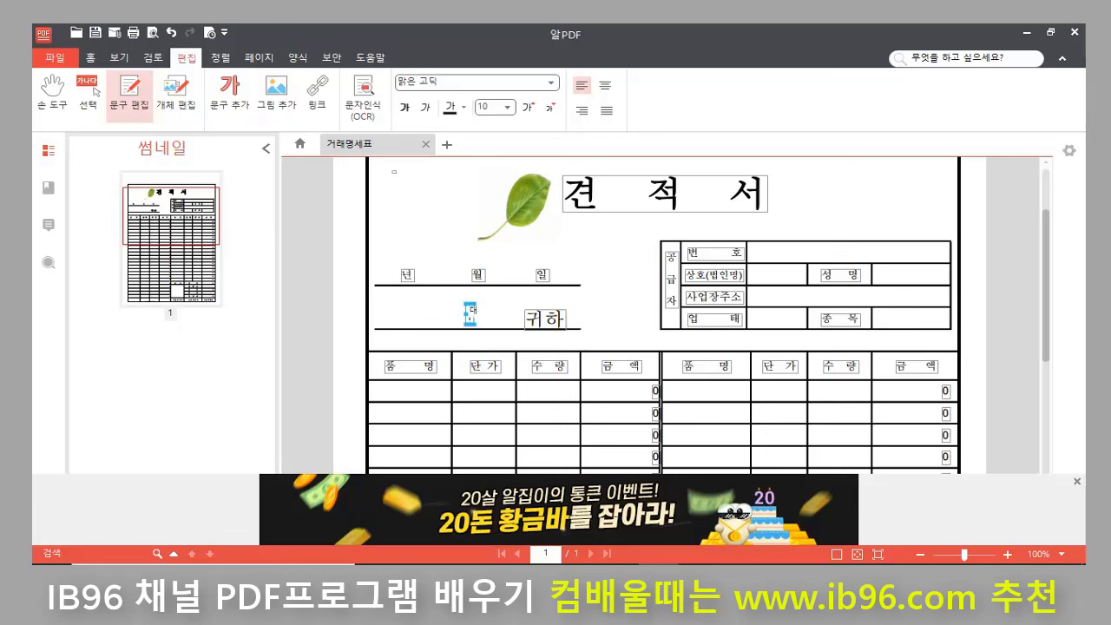
text(대표자)
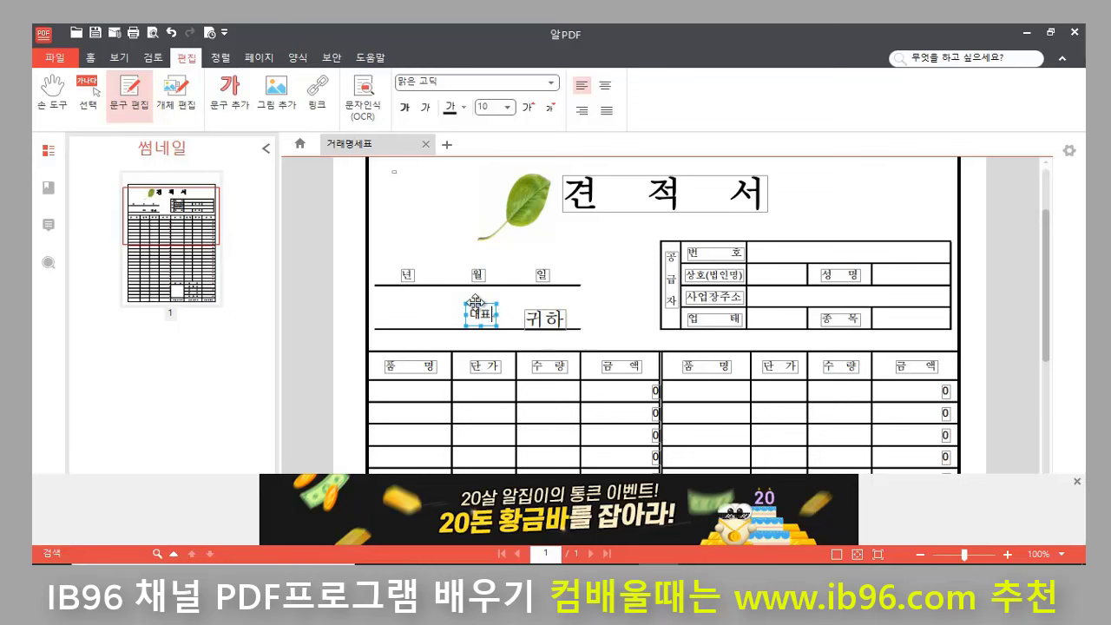
drag(476, 303, 494, 308)
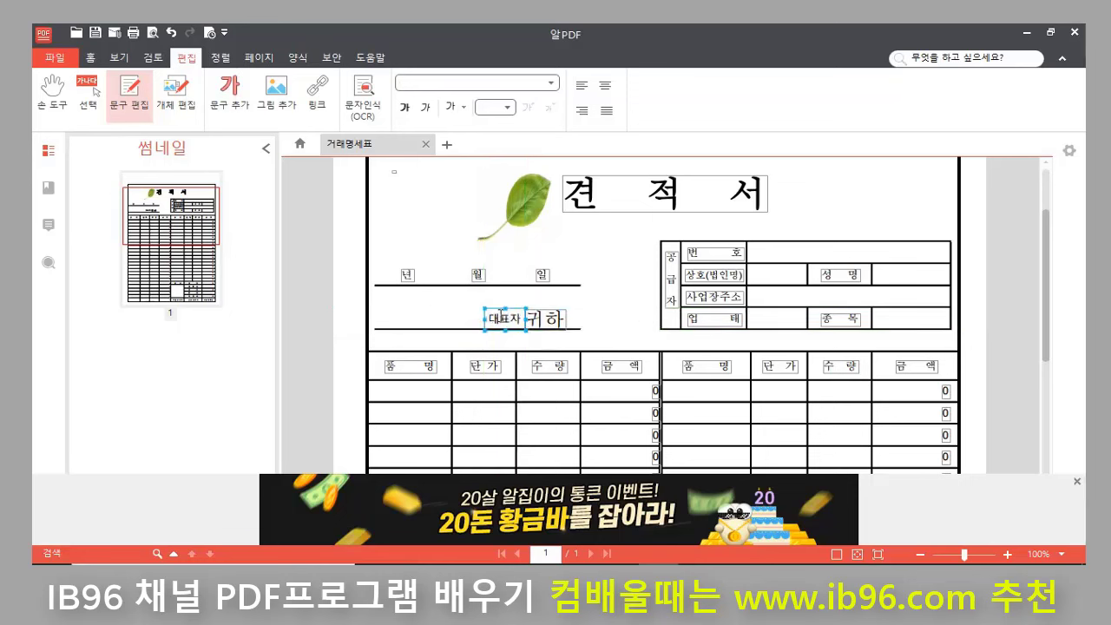
Step: Change the font of the added text 대표자 to 바탕체
click(492, 318)
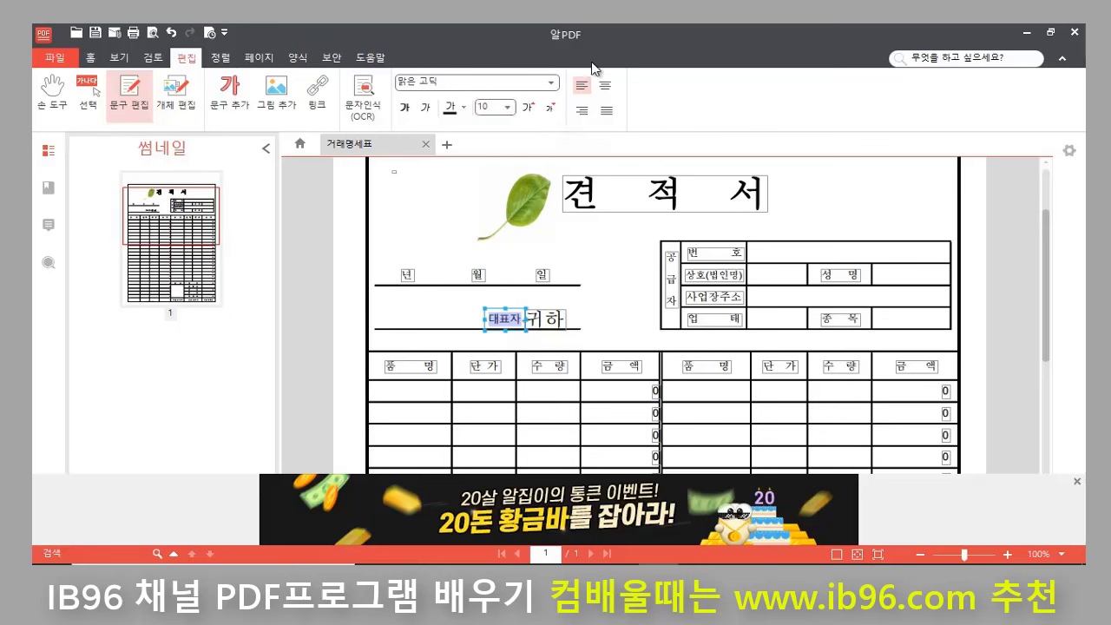
click(552, 87)
click(556, 90)
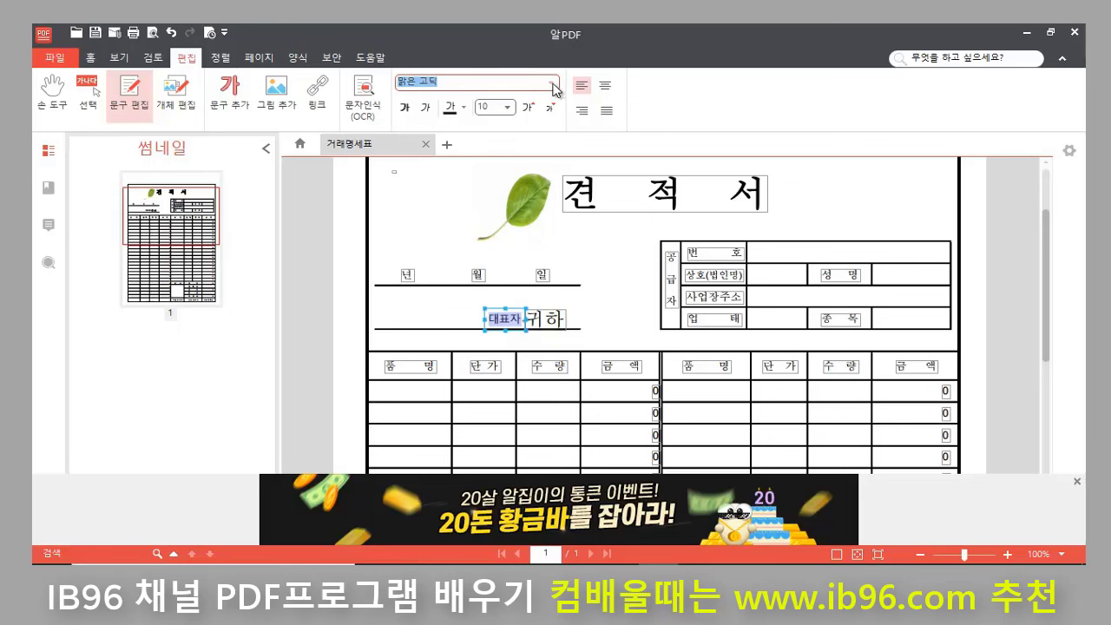
click(553, 87)
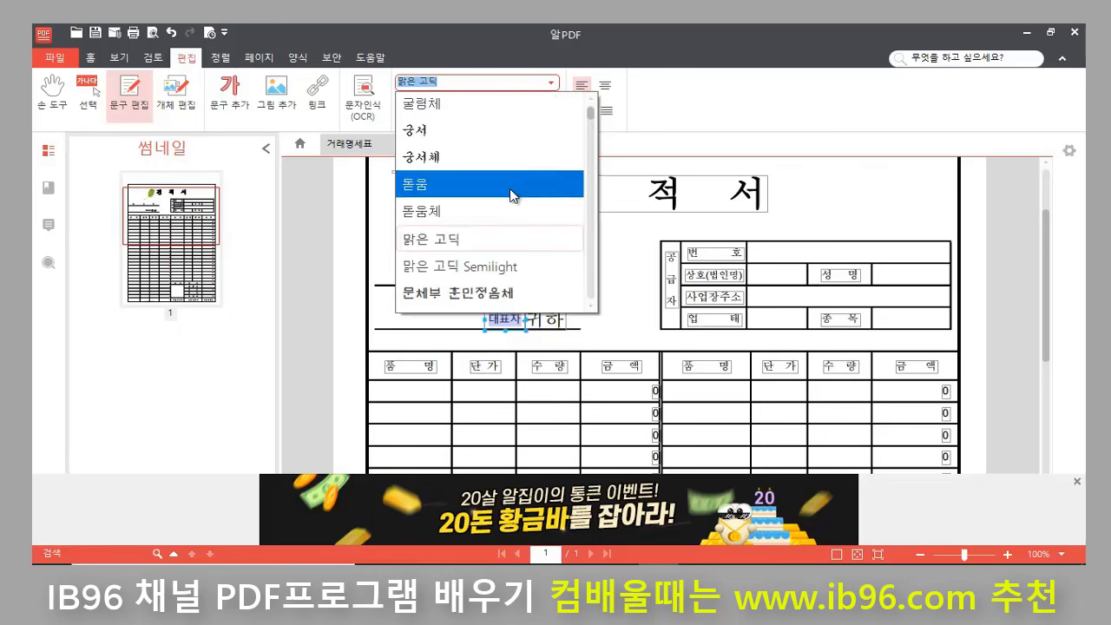
scroll(510, 188, down, 1)
scroll(476, 276, down, 5)
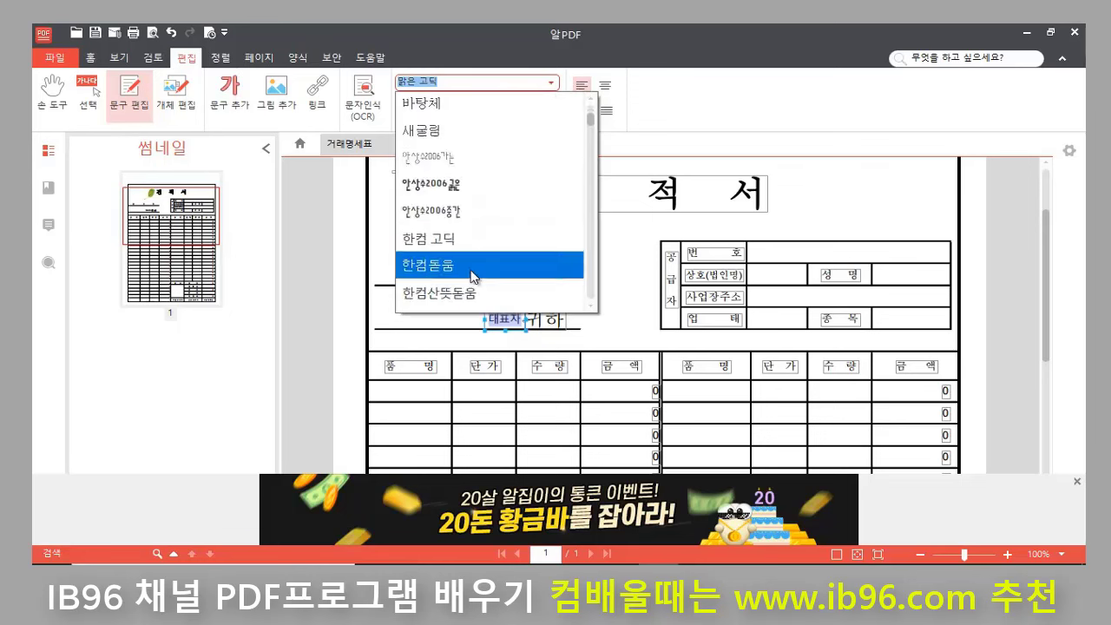
scroll(481, 260, up, 3)
scroll(479, 254, up, 3)
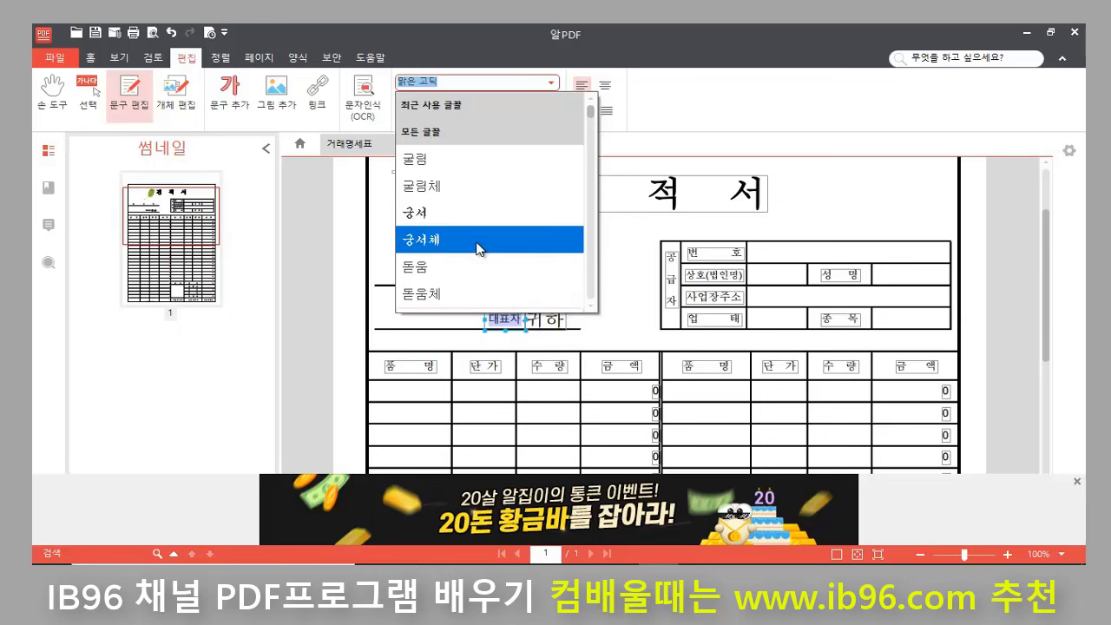
scroll(478, 248, down, 3)
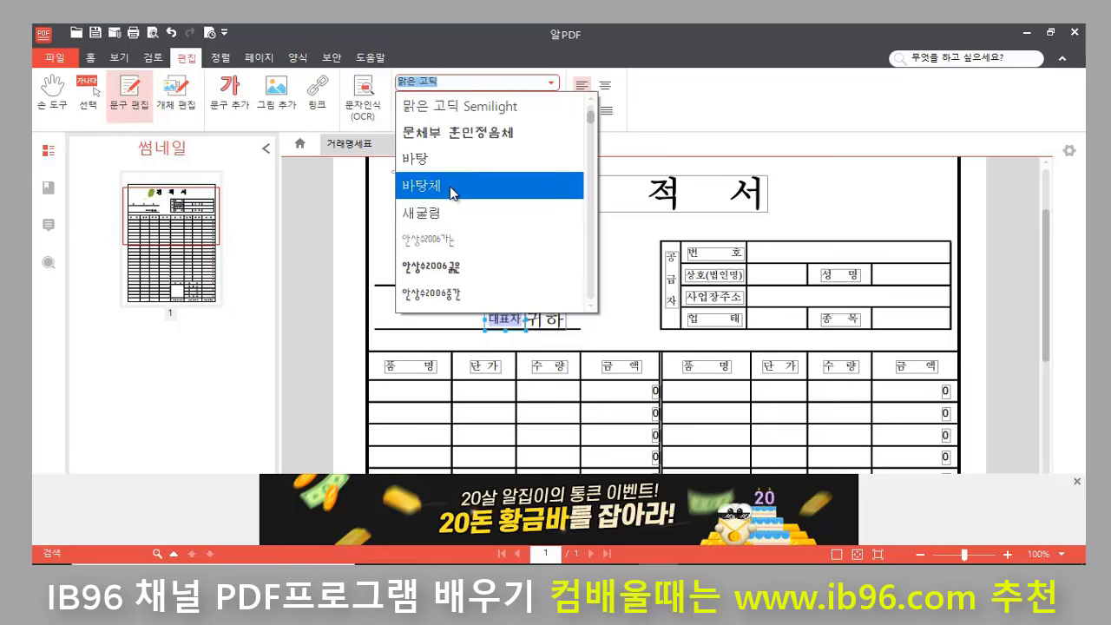
click(450, 192)
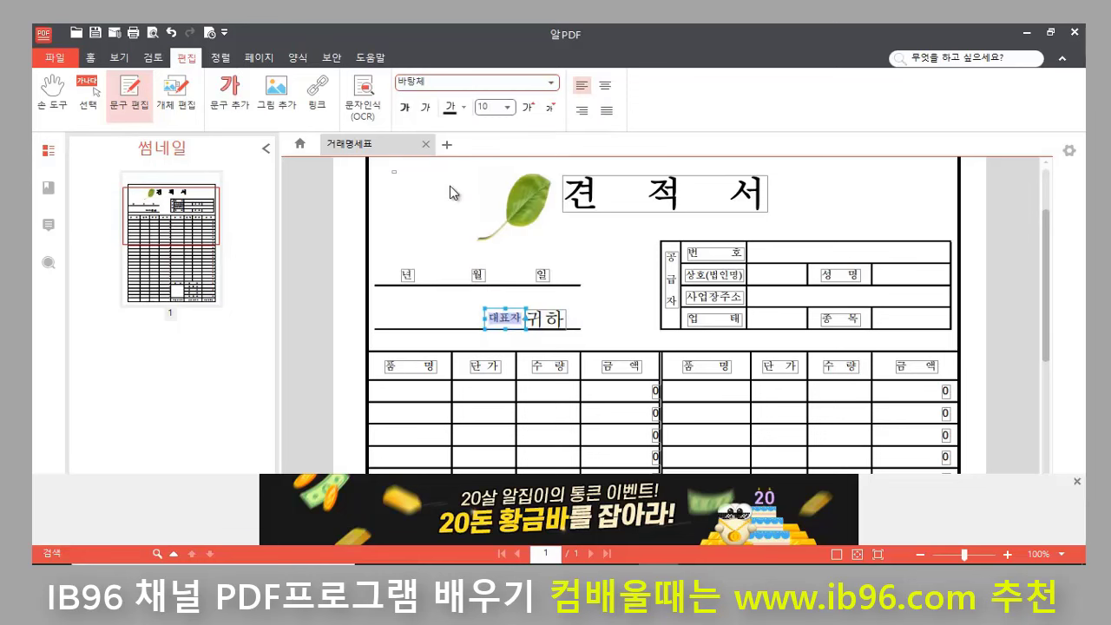
Step: Set the size of the text 대표자 to 14 and reposition it on the line directly in front of 귀하
click(508, 108)
scroll(508, 186, down, 2)
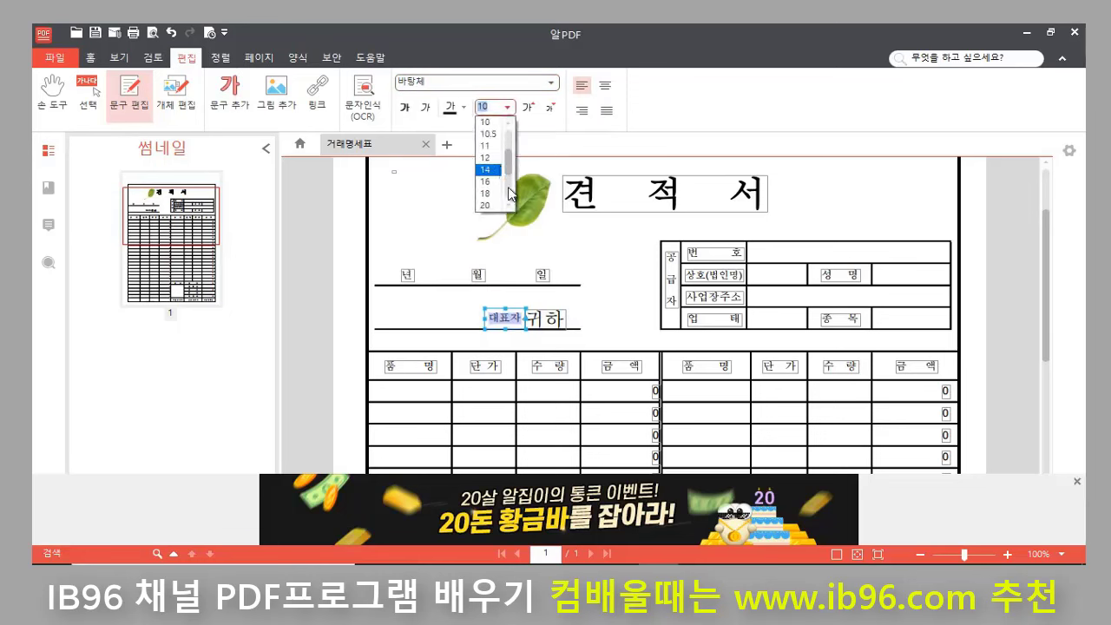
click(488, 158)
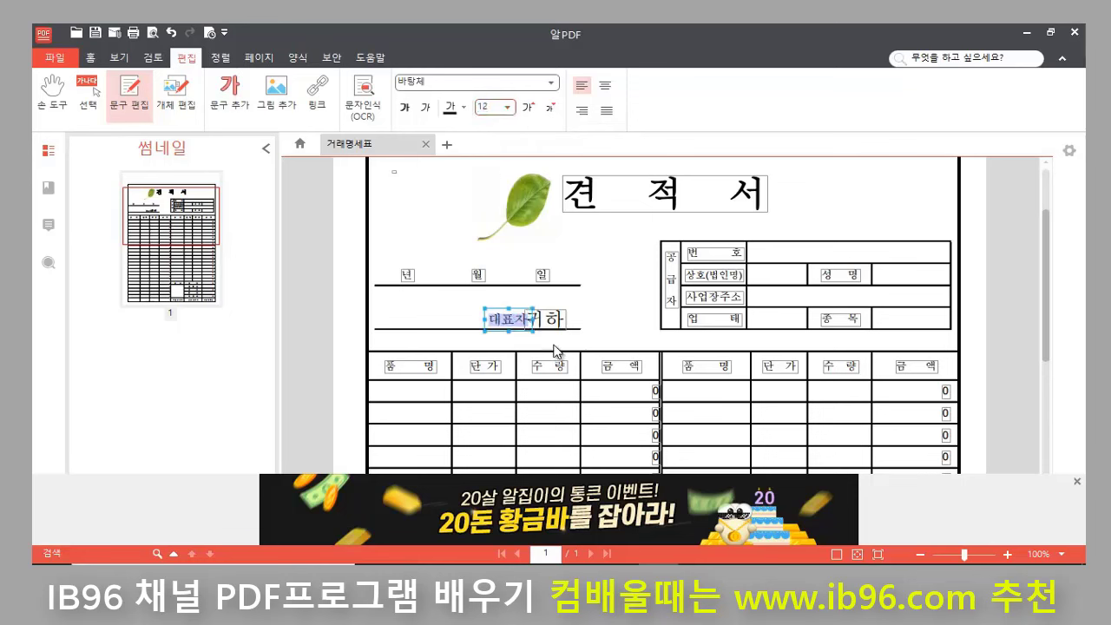
click(508, 107)
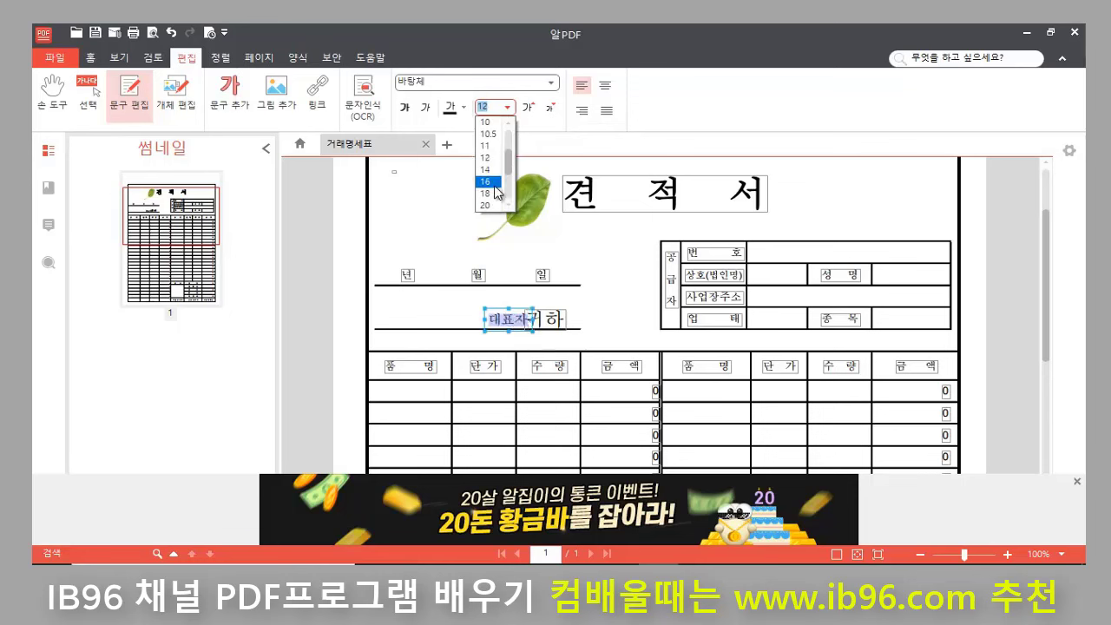
click(488, 173)
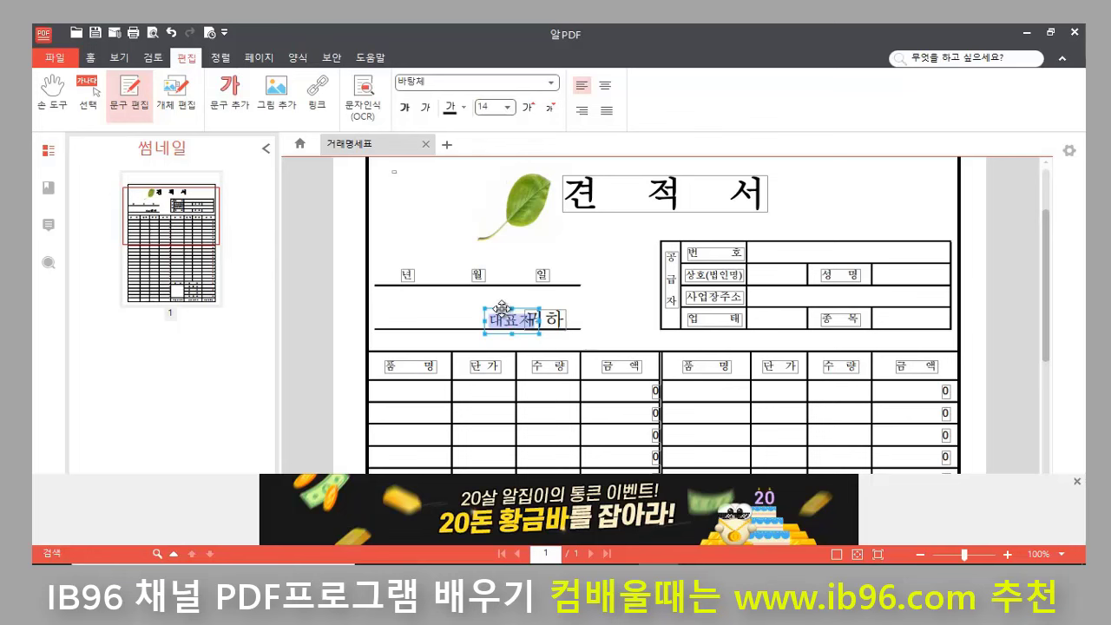
drag(496, 310, 486, 303)
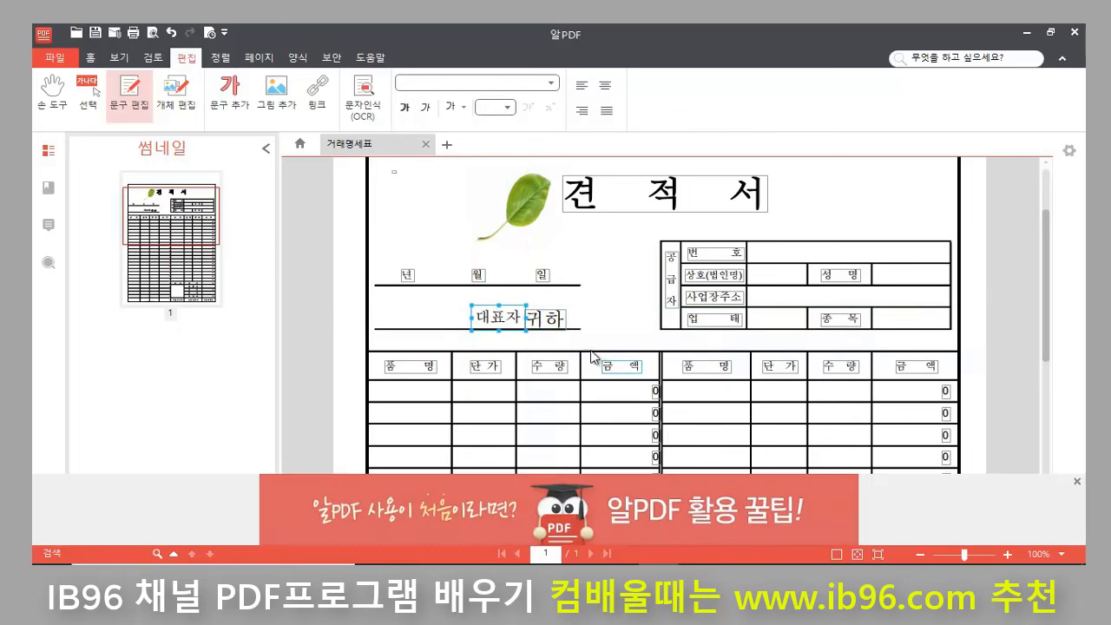
drag(509, 305, 514, 306)
Step: Make the text 대표자 bold and end its selection, keeping the text editing mode on
click(405, 110)
click(626, 310)
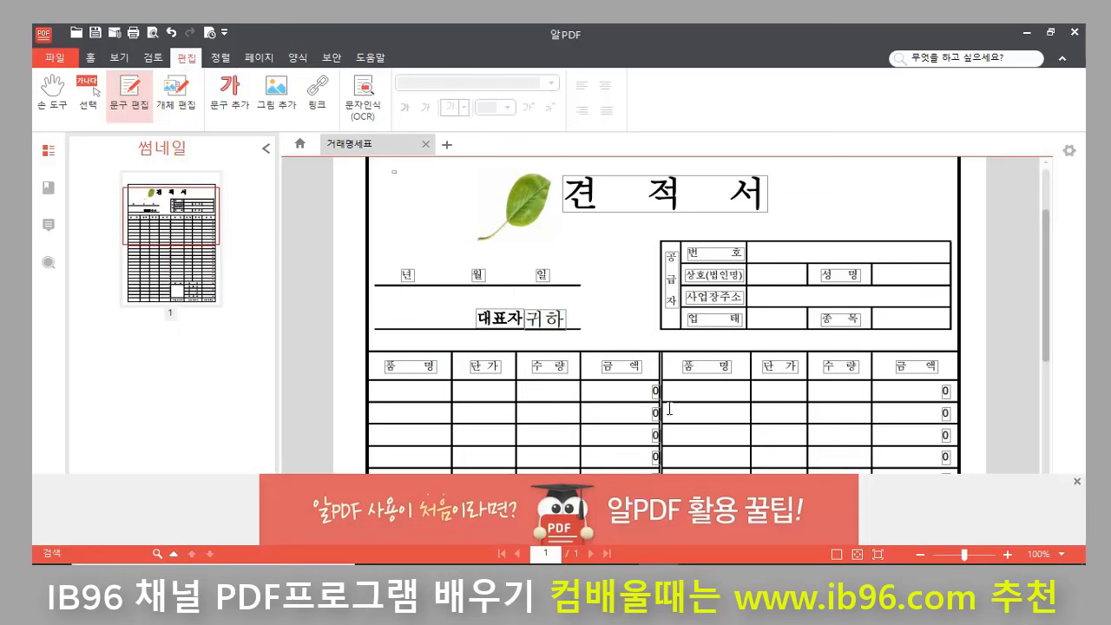
click(127, 120)
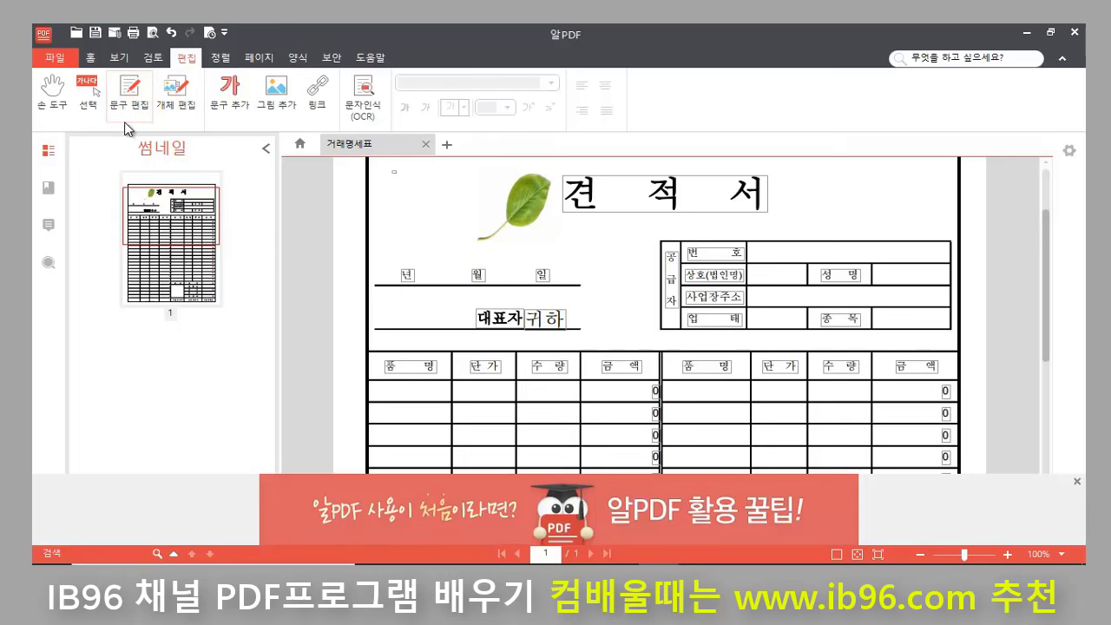
click(126, 119)
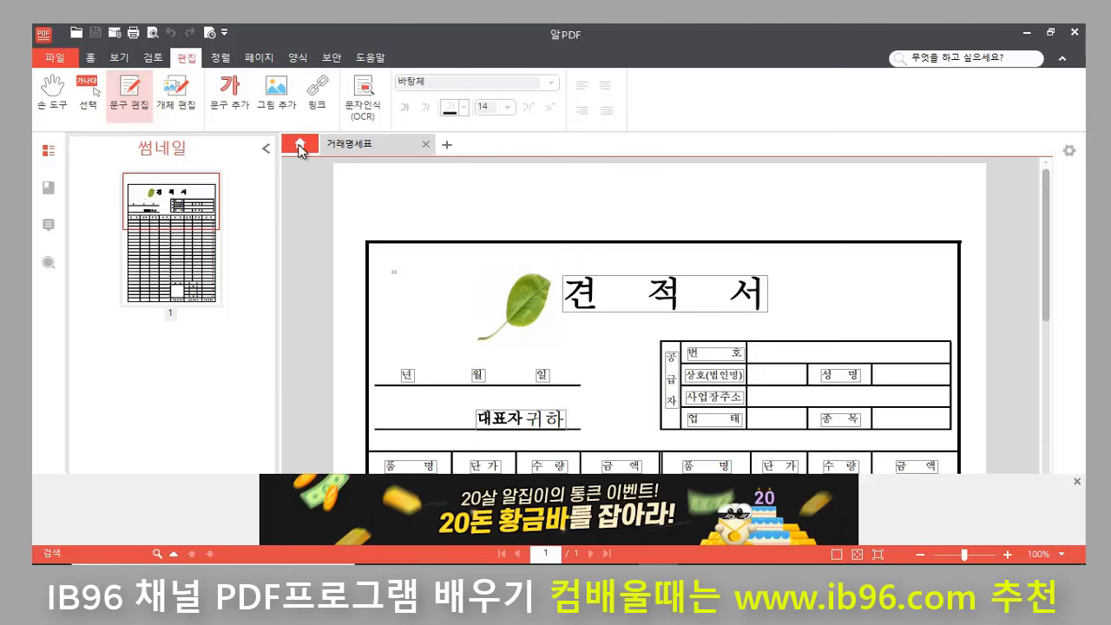
Step: Go to the start page that offers the PDF creation, text editing, merging and conversion tasks
click(57, 59)
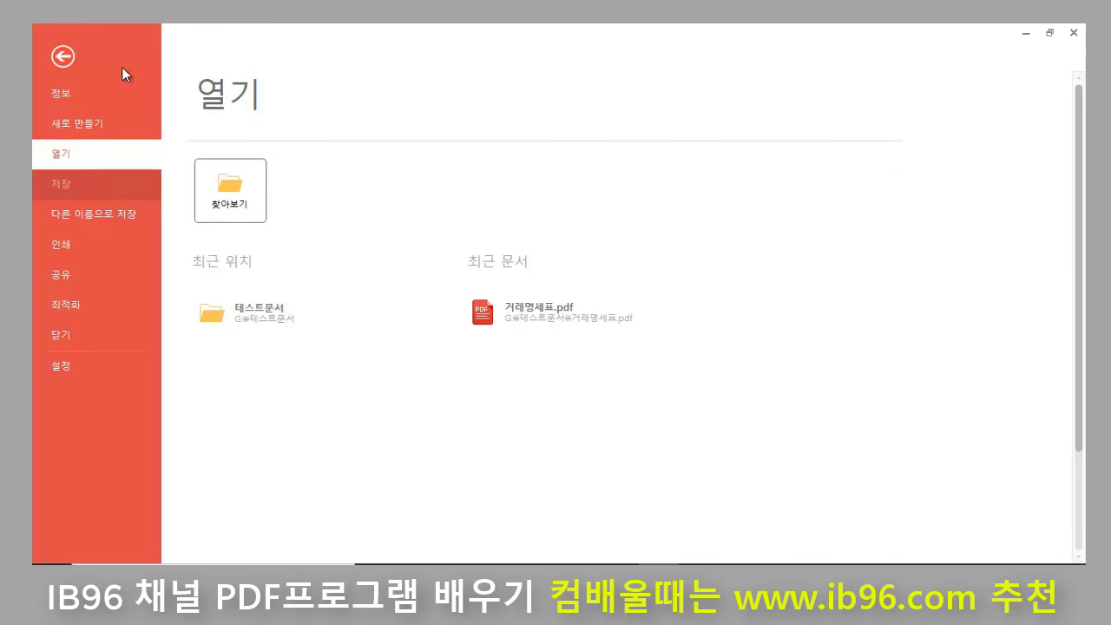
click(62, 56)
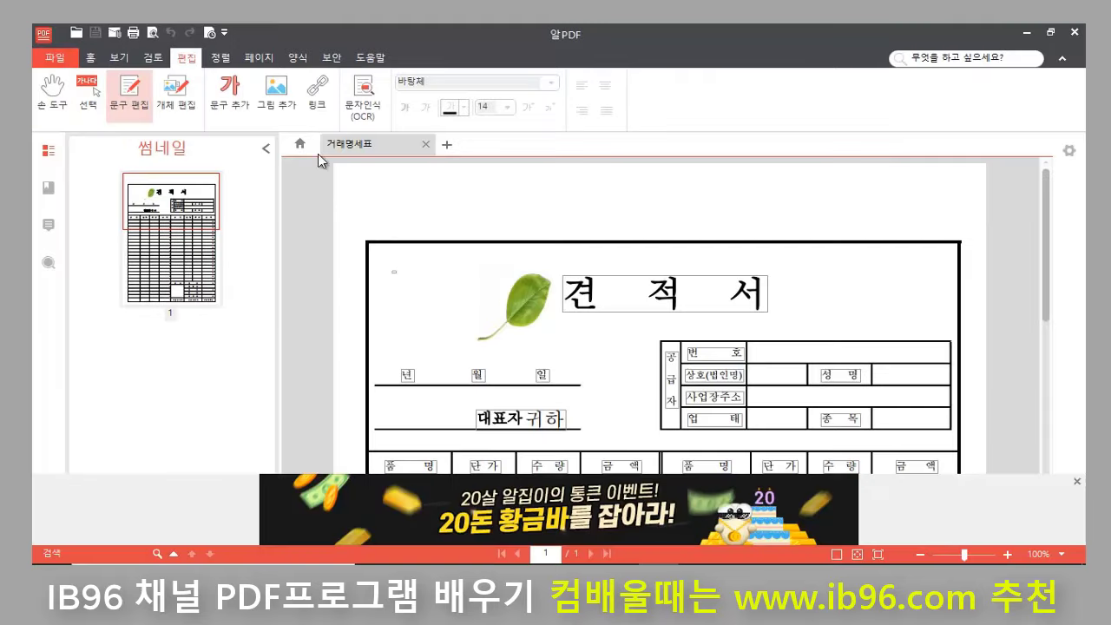
click(298, 146)
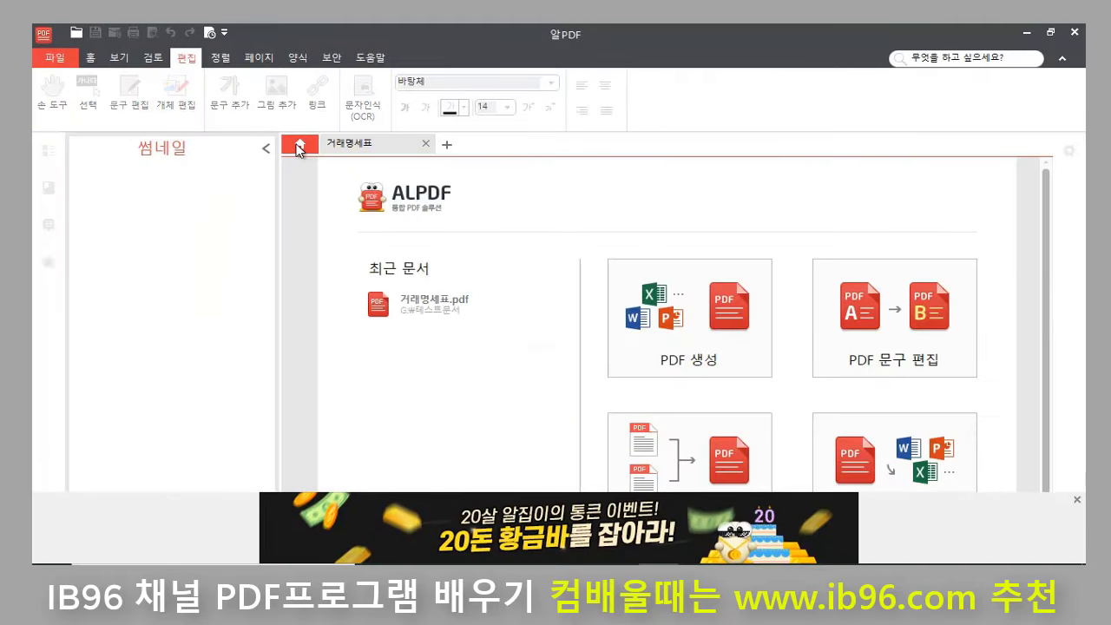
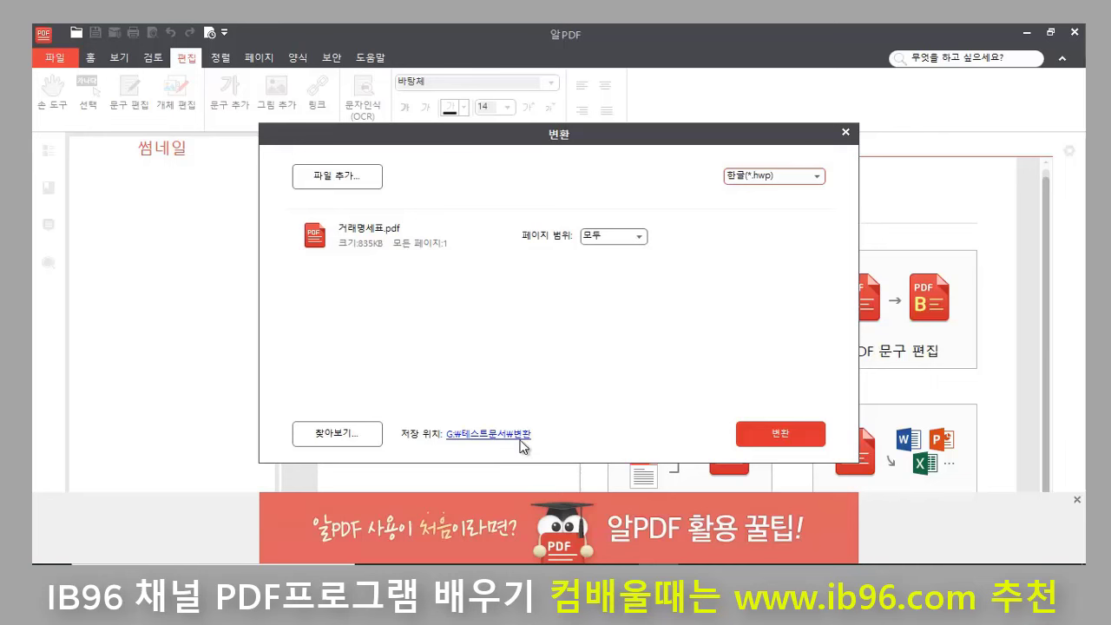
Step: Choose the folder 변환 inside 테스트문서 on DATA1 (G:) as the save location for the converted file
click(327, 432)
scroll(625, 348, down, 3)
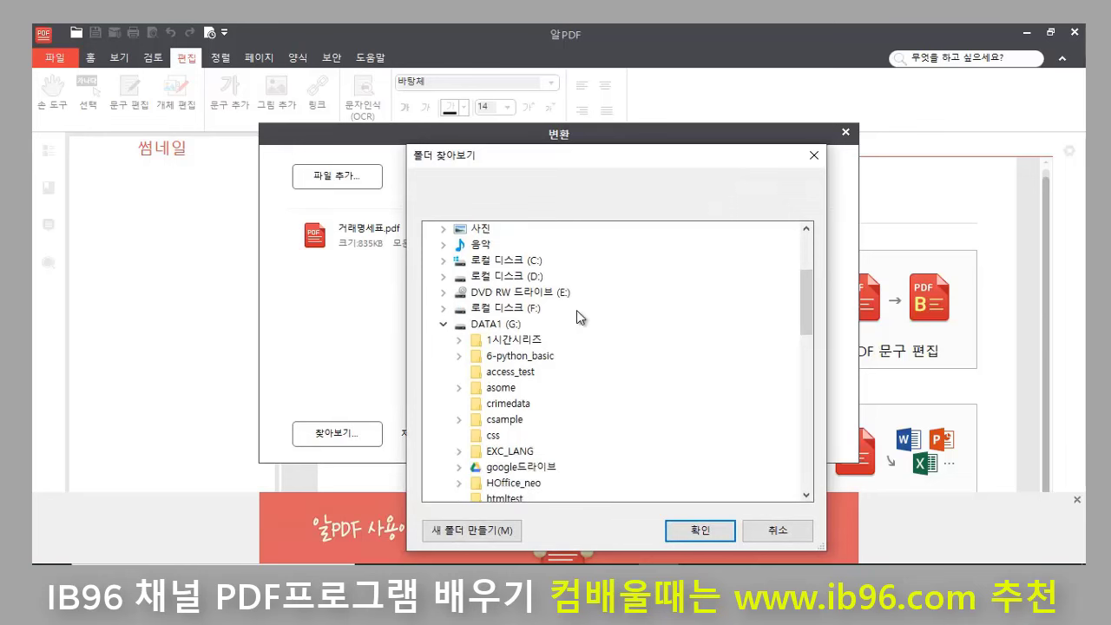
scroll(577, 317, down, 2)
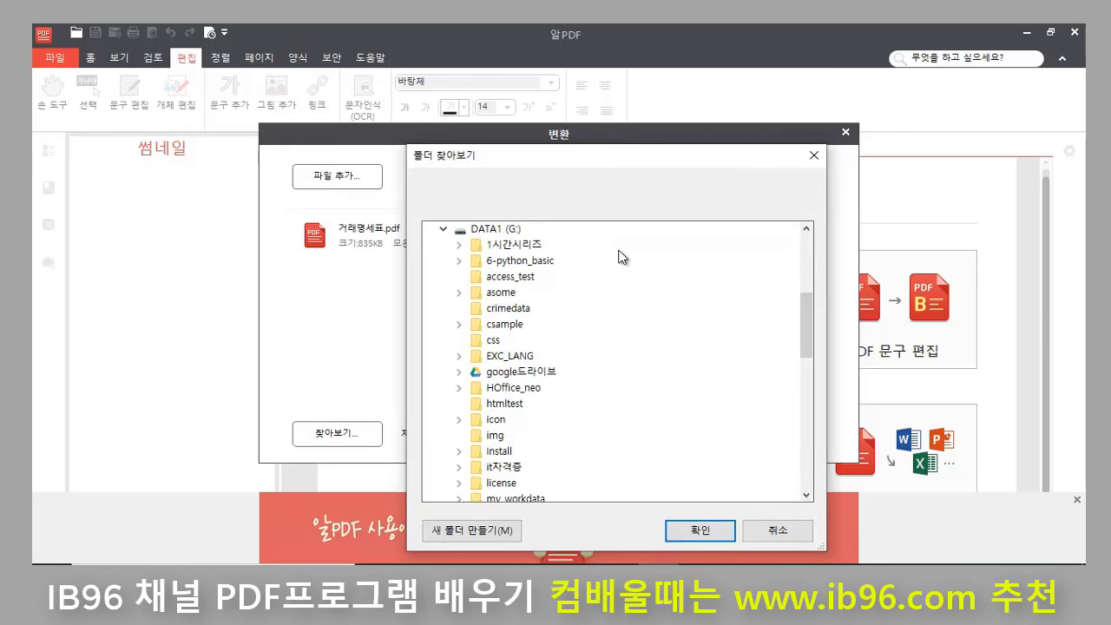
scroll(574, 408, down, 8)
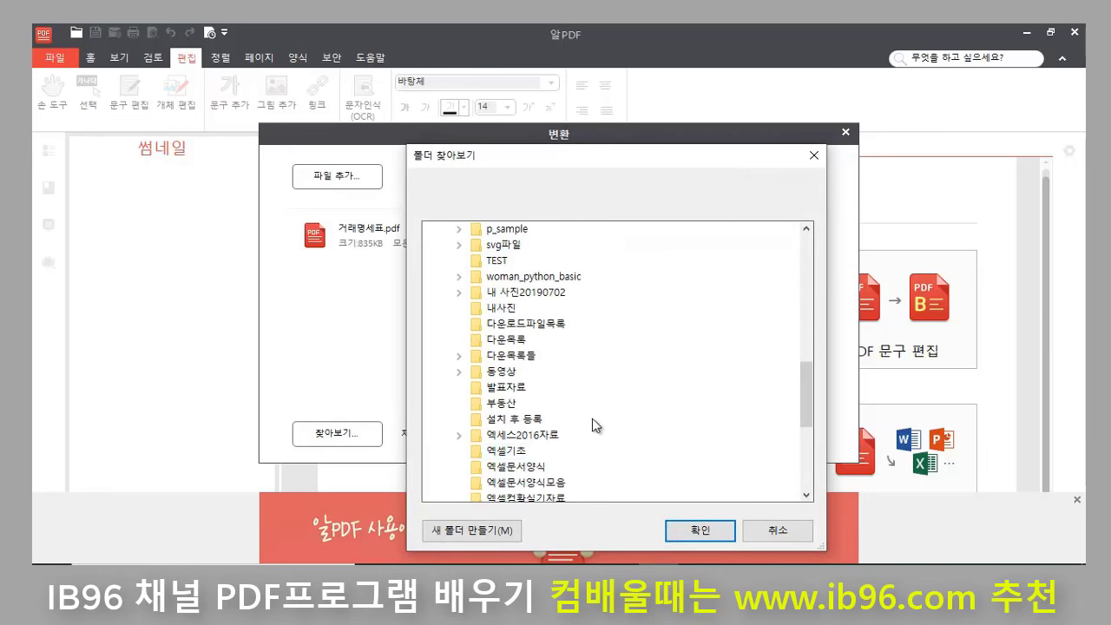
scroll(547, 417, down, 3)
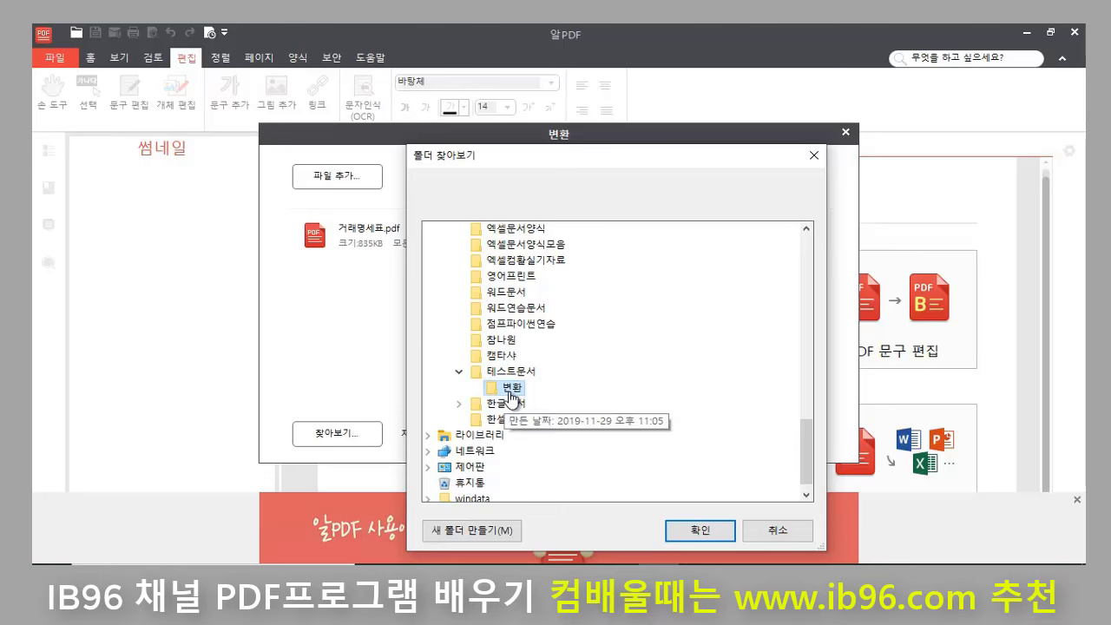
click(717, 531)
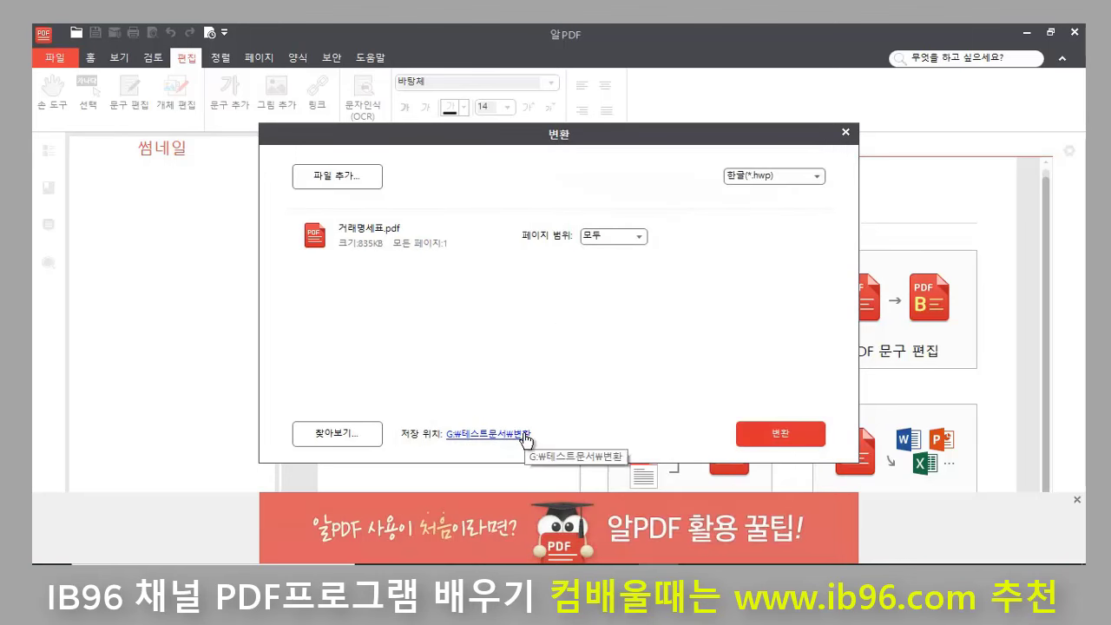
Step: Convert 거래명세표.pdf to 한글(*.hwp) format with the page range 모두 and close the finished conversion
click(783, 427)
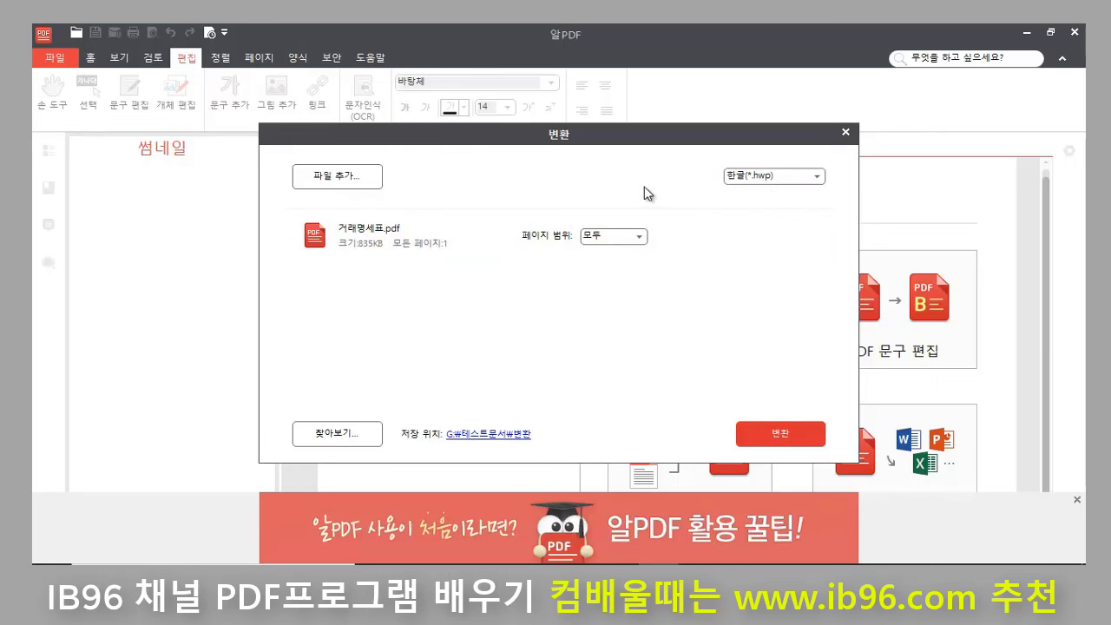
click(633, 238)
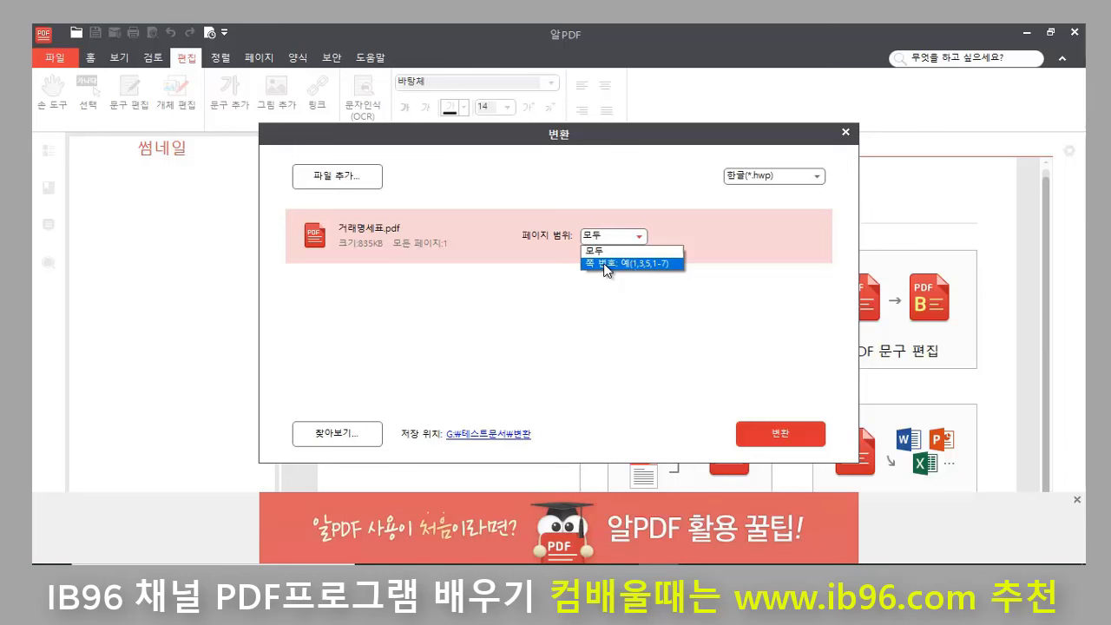
click(605, 264)
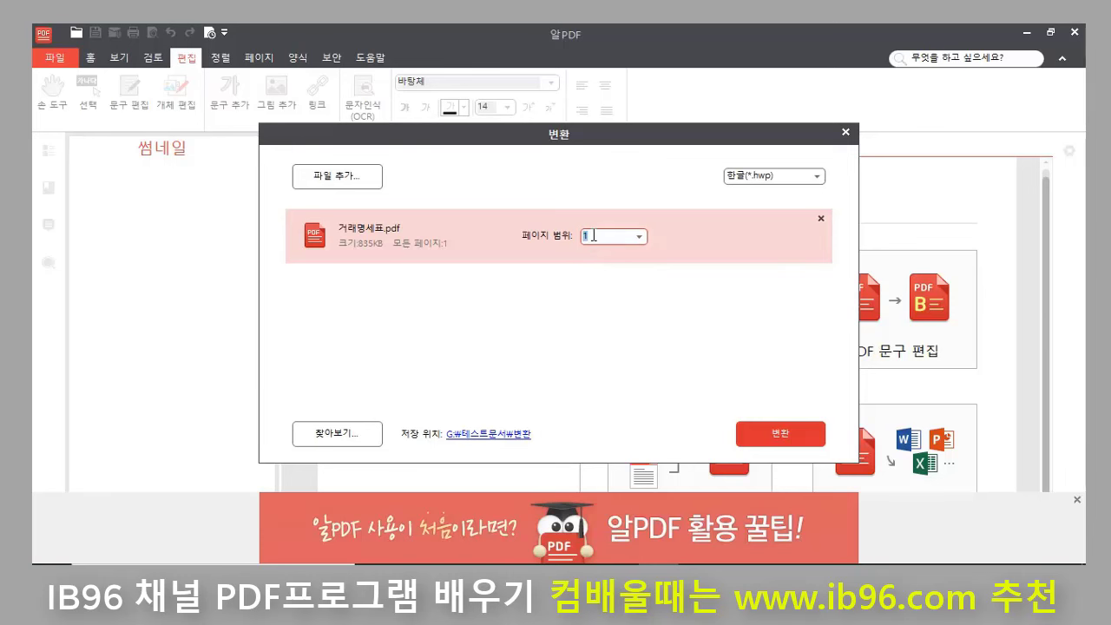
click(640, 235)
click(612, 246)
click(788, 433)
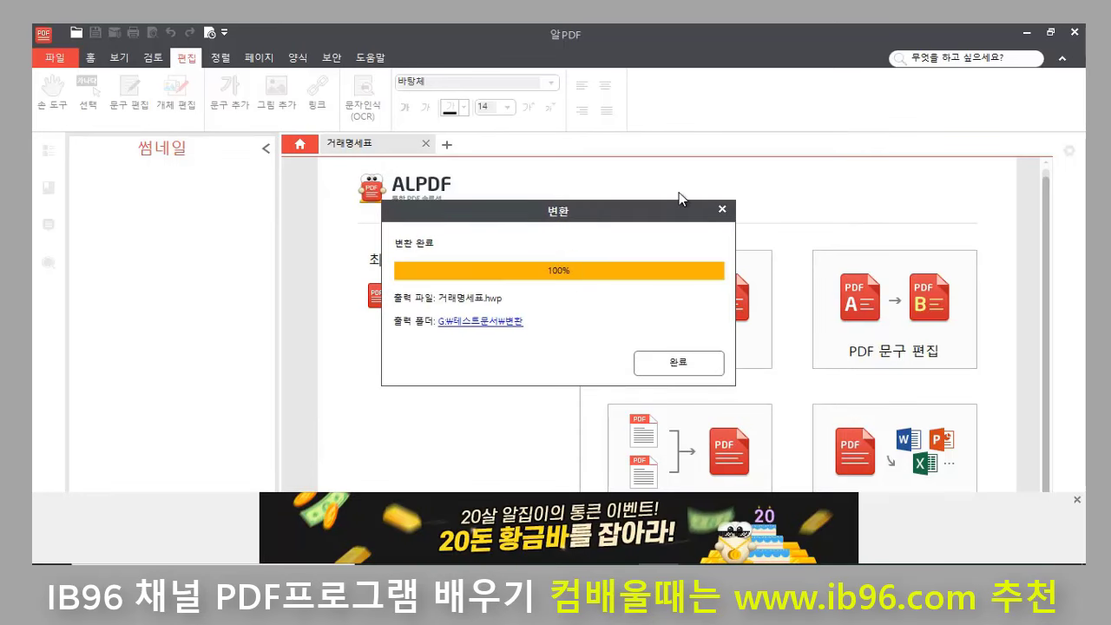
click(669, 366)
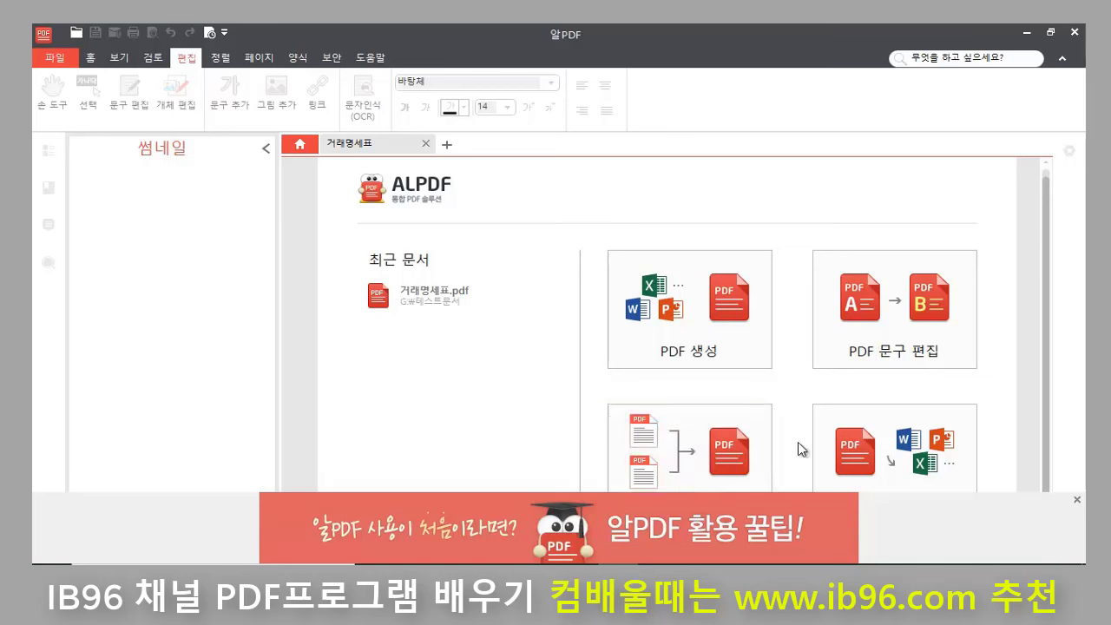
Step: Start a PDF merge and add the files 거래명세표.pdf and 체중과질병관련.pdf from the folder 테스트문서
click(707, 438)
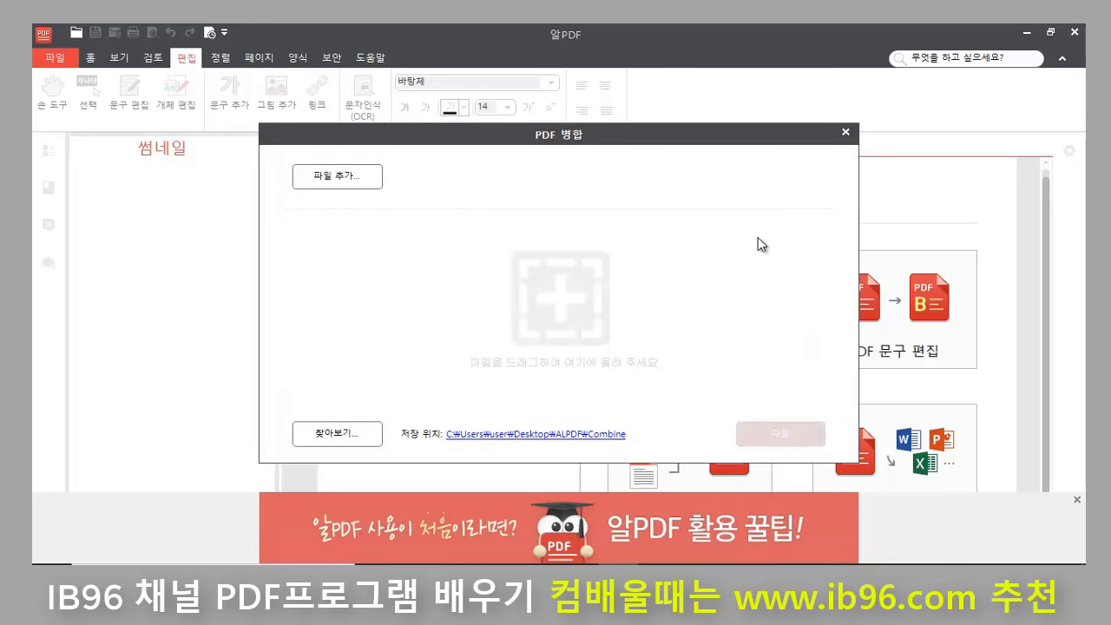
click(340, 176)
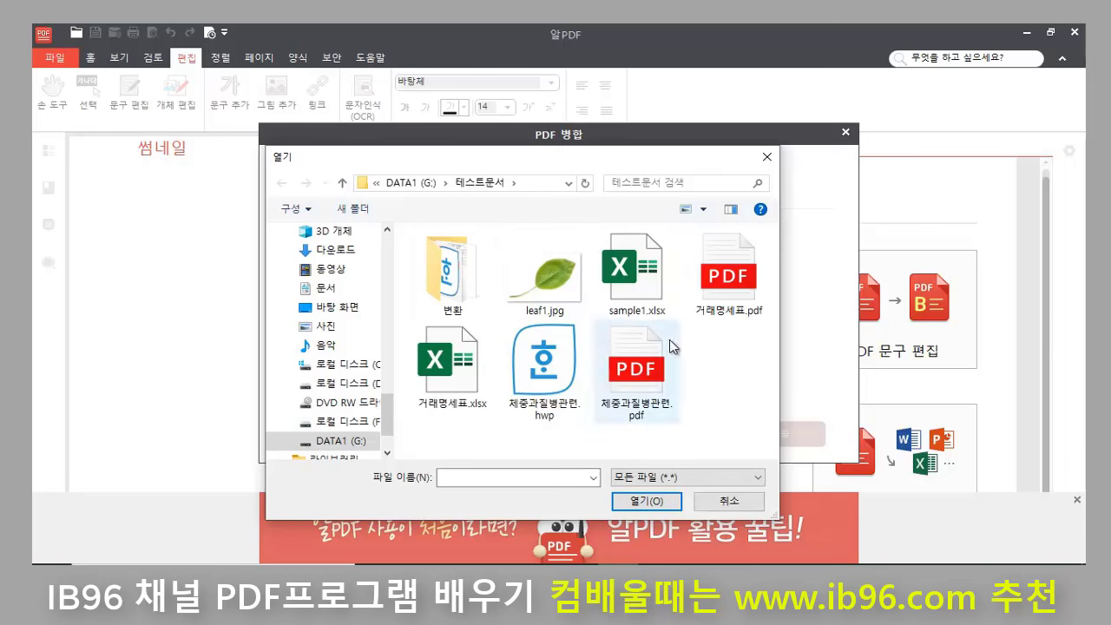
click(736, 279)
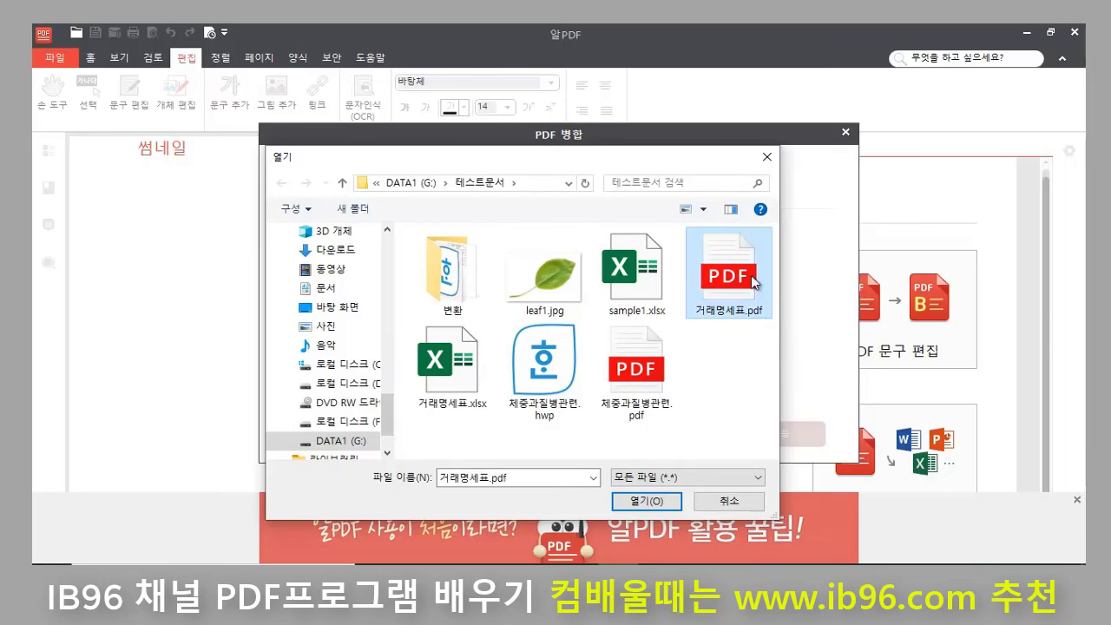
ctrl+click(641, 366)
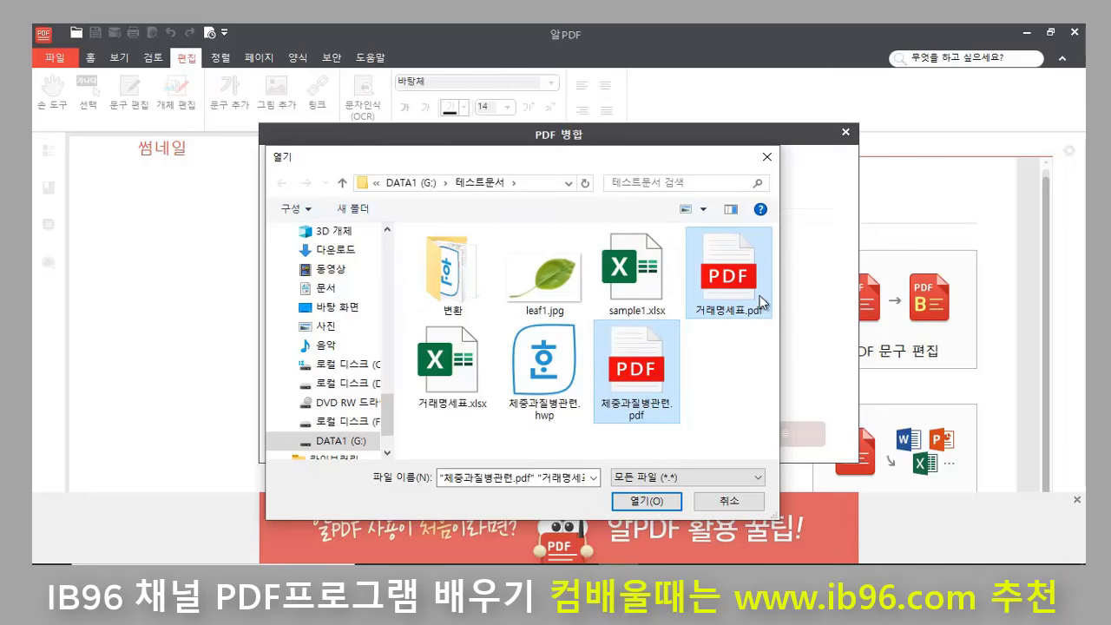
click(644, 504)
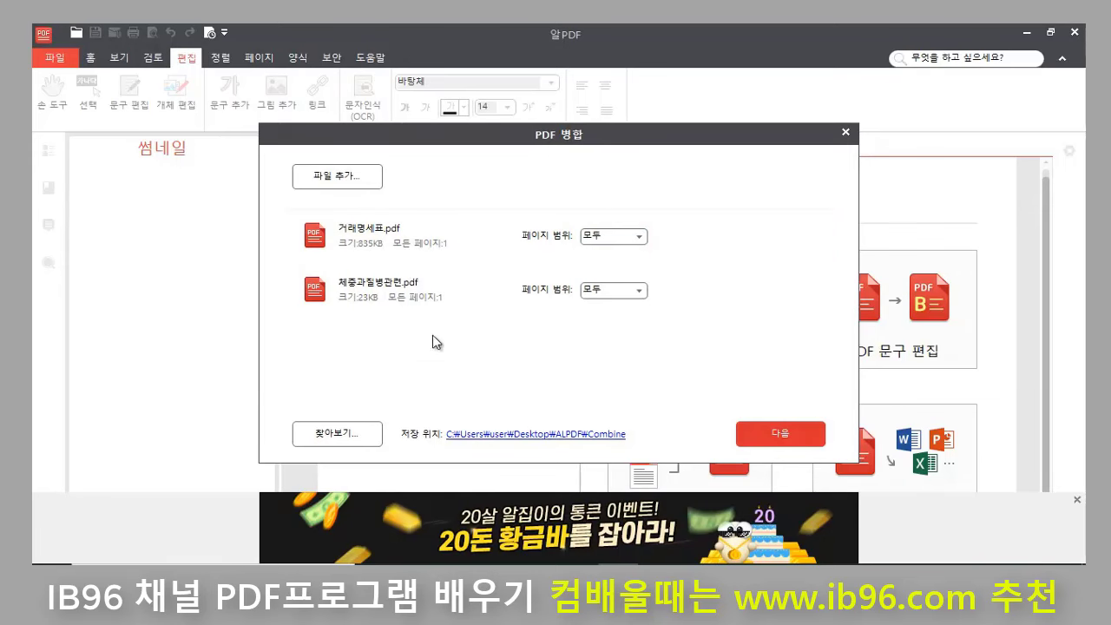
Step: Choose the folder 변환 inside 테스트문서 on DATA1 (G:) as the save location for the merged PDF
click(336, 434)
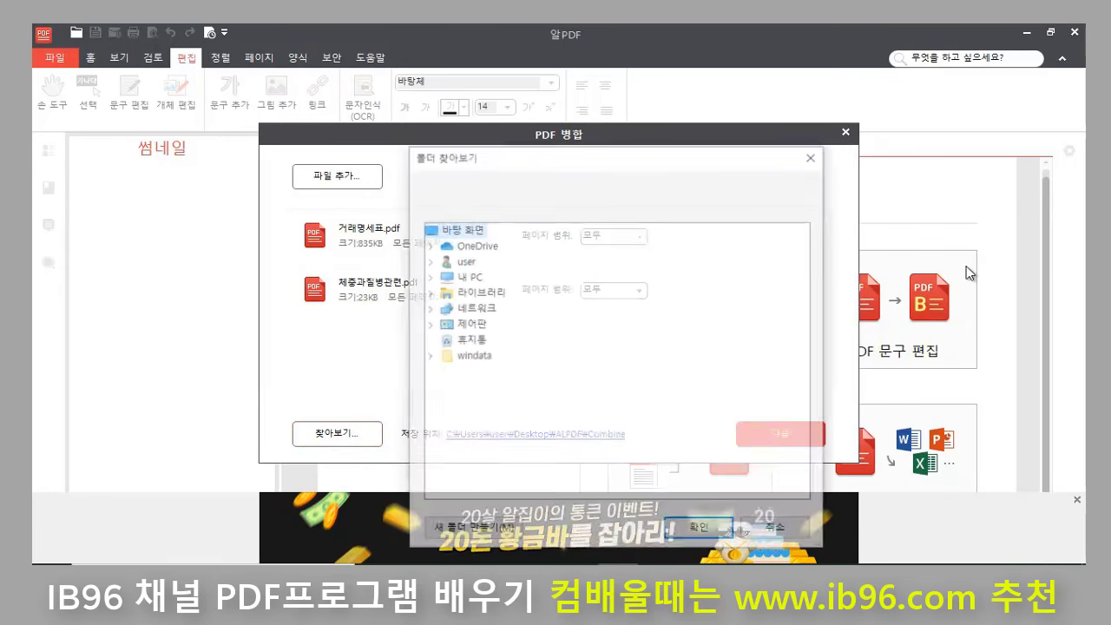
click(469, 277)
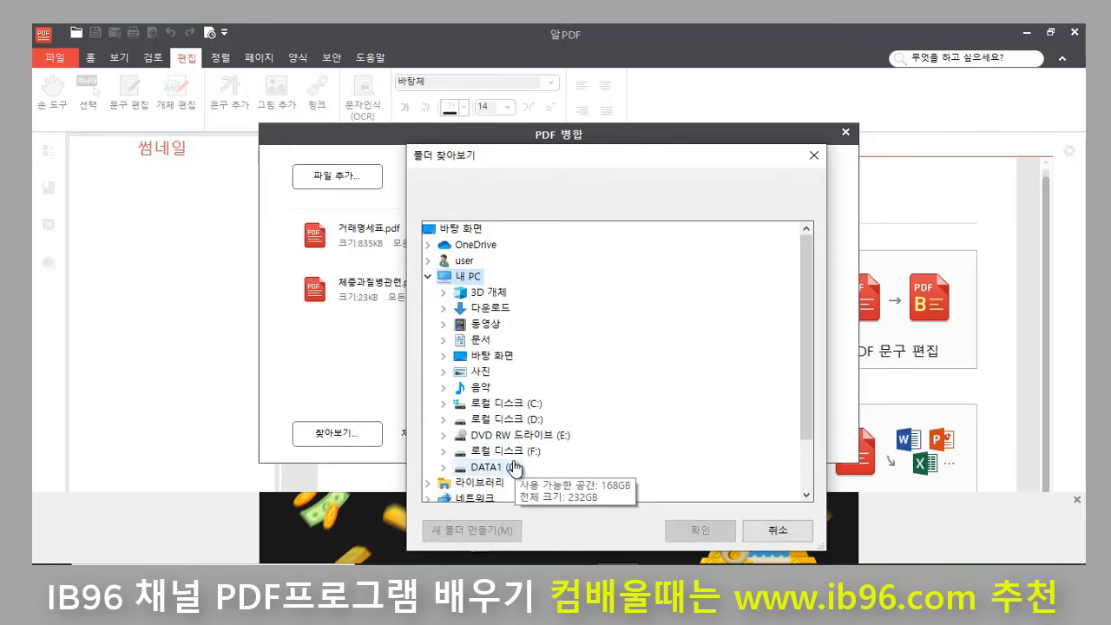
click(514, 467)
scroll(625, 425, down, 8)
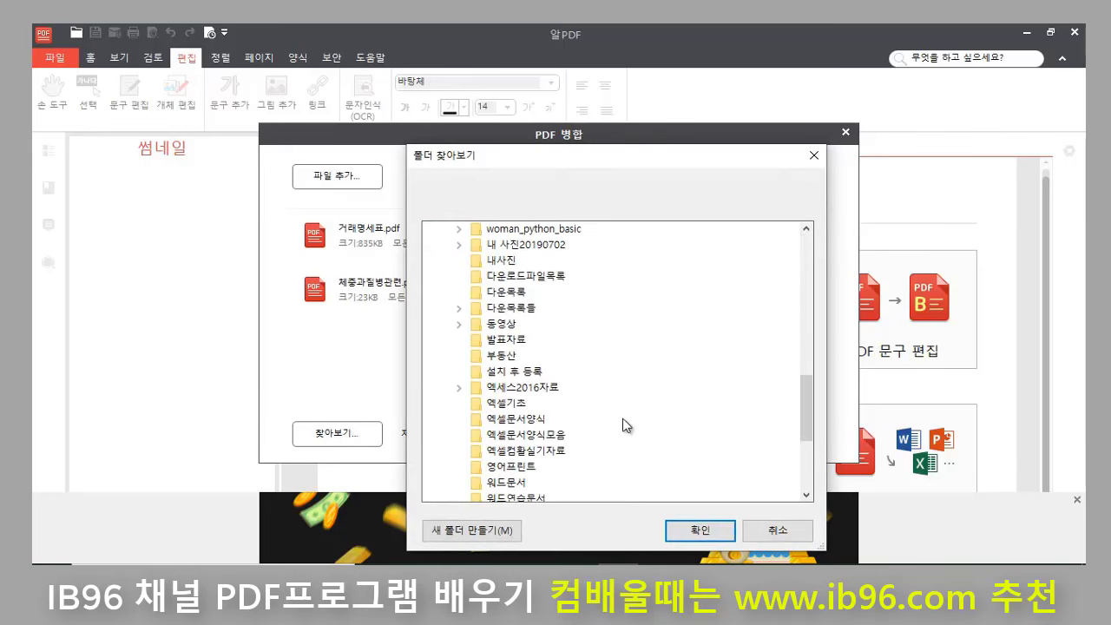
scroll(565, 389, down, 3)
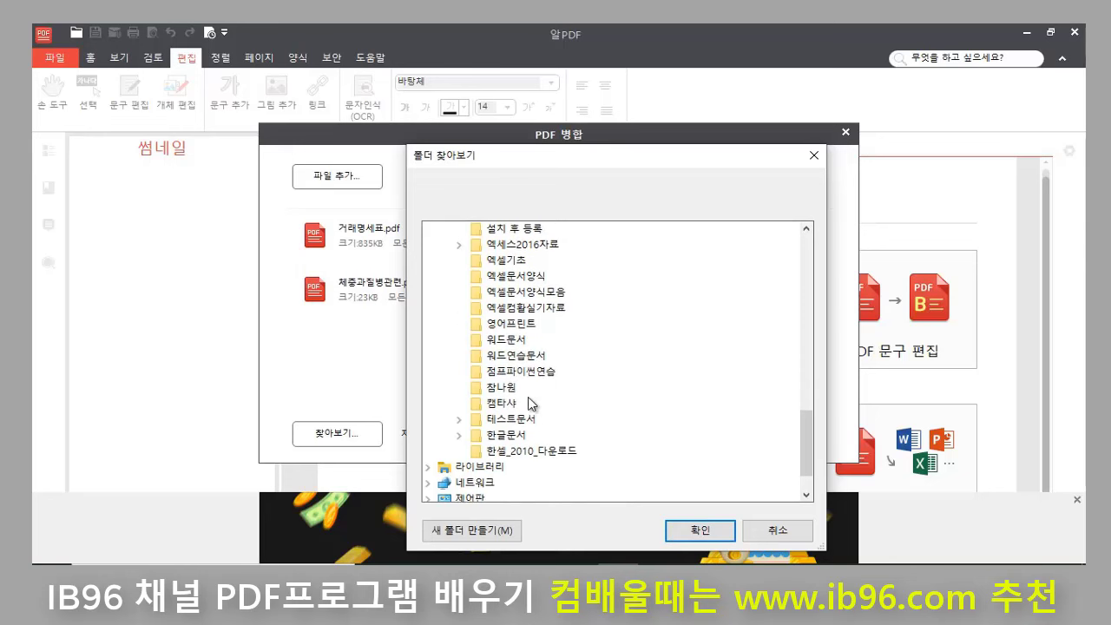
double_click(508, 419)
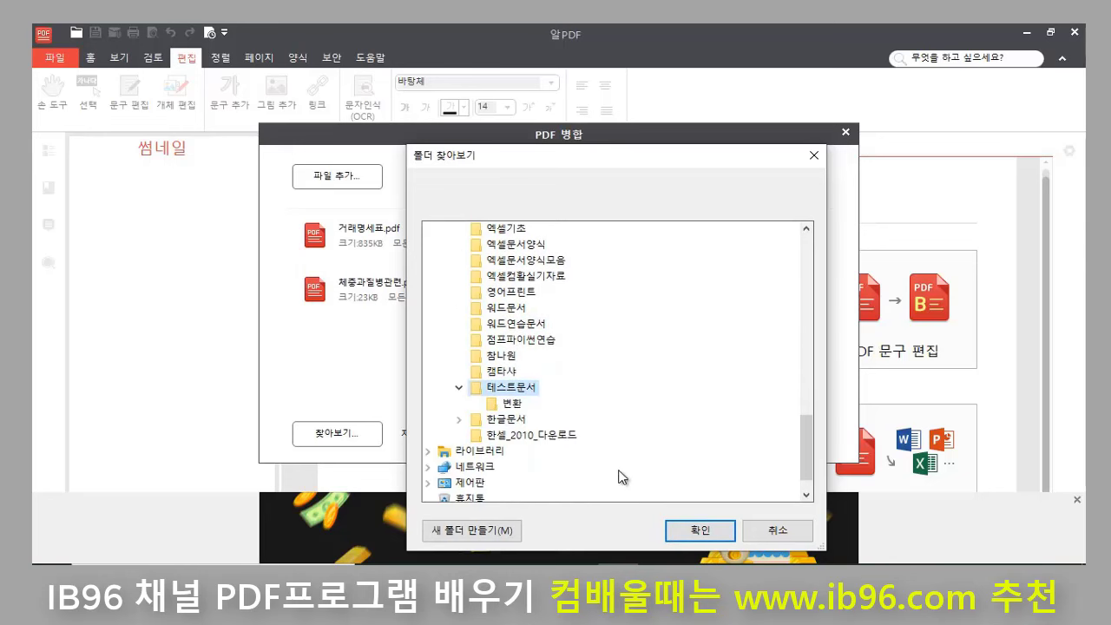
click(512, 404)
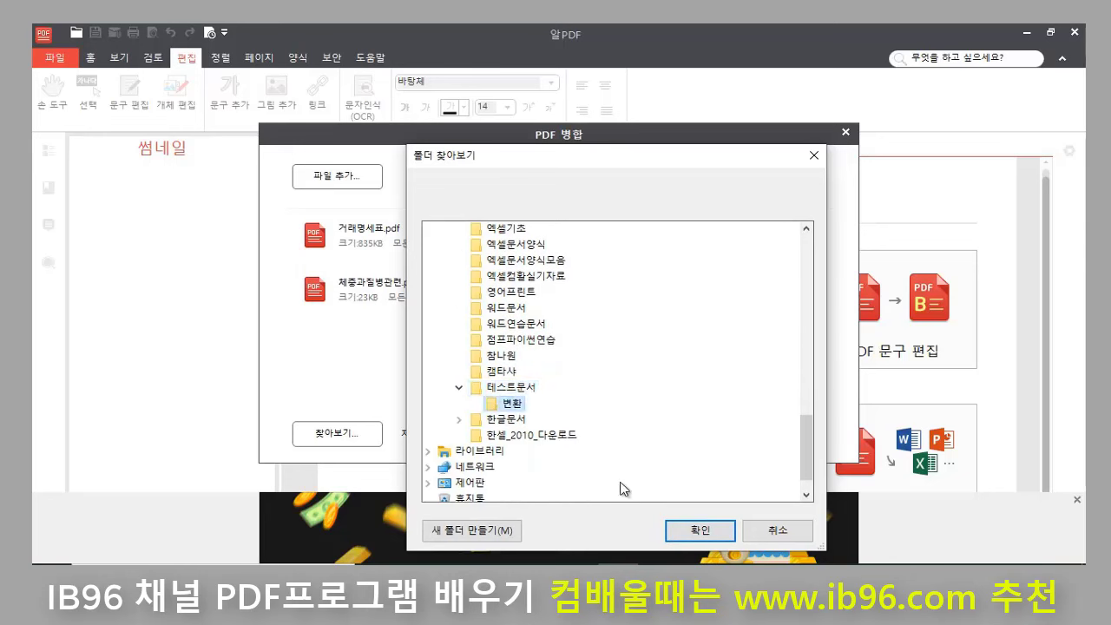
click(685, 533)
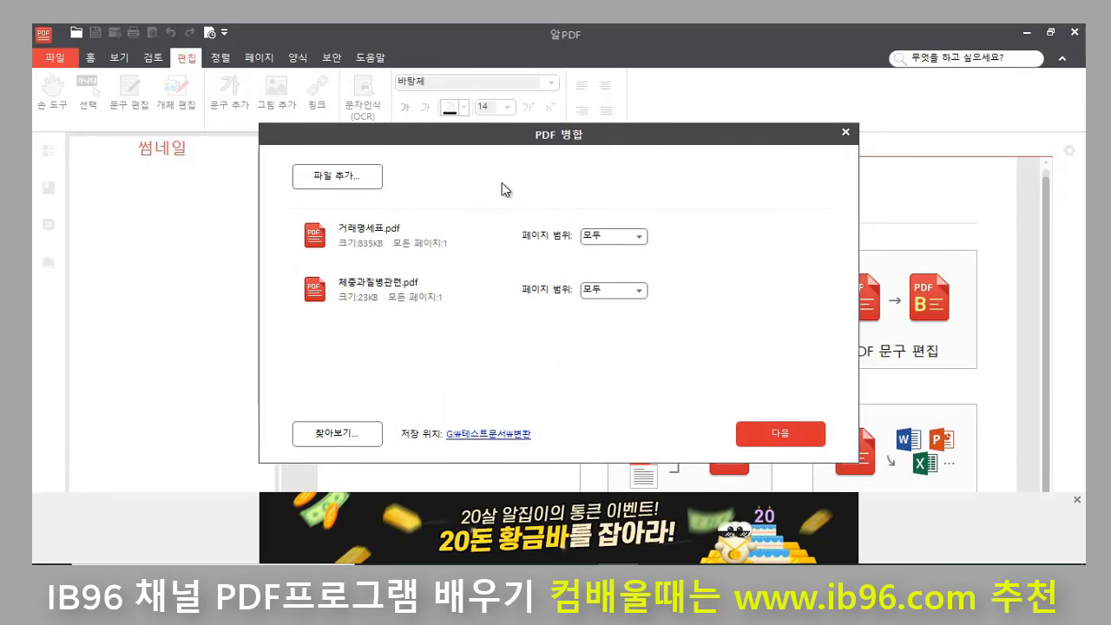
Step: Merge the two PDFs with the page range 모두 and close the separate 거래명세표 document
click(777, 437)
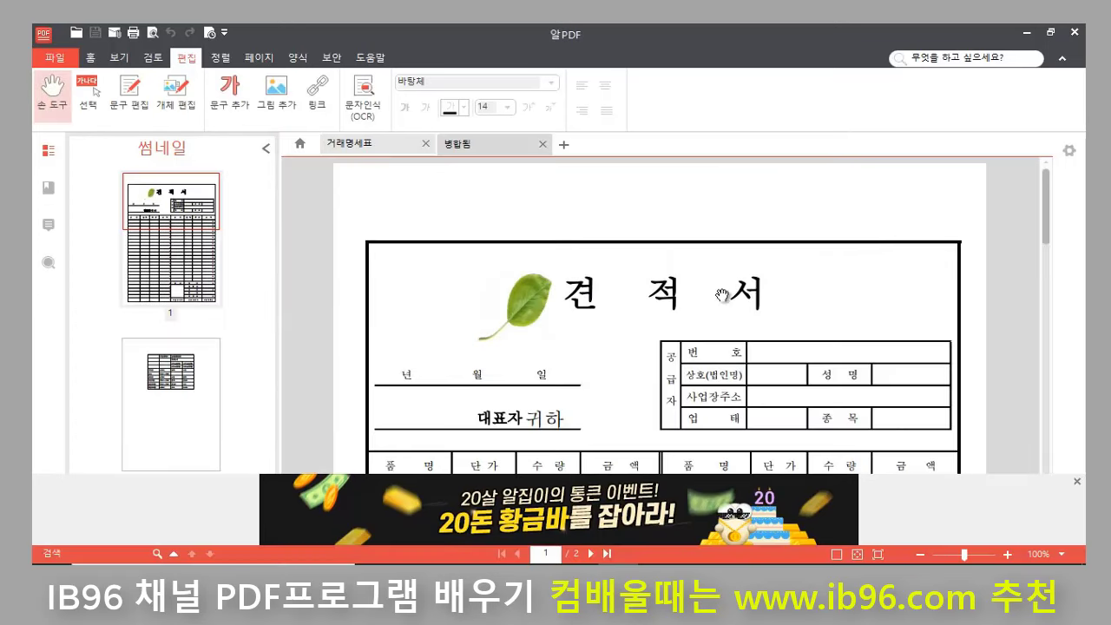
scroll(717, 298, down, 2)
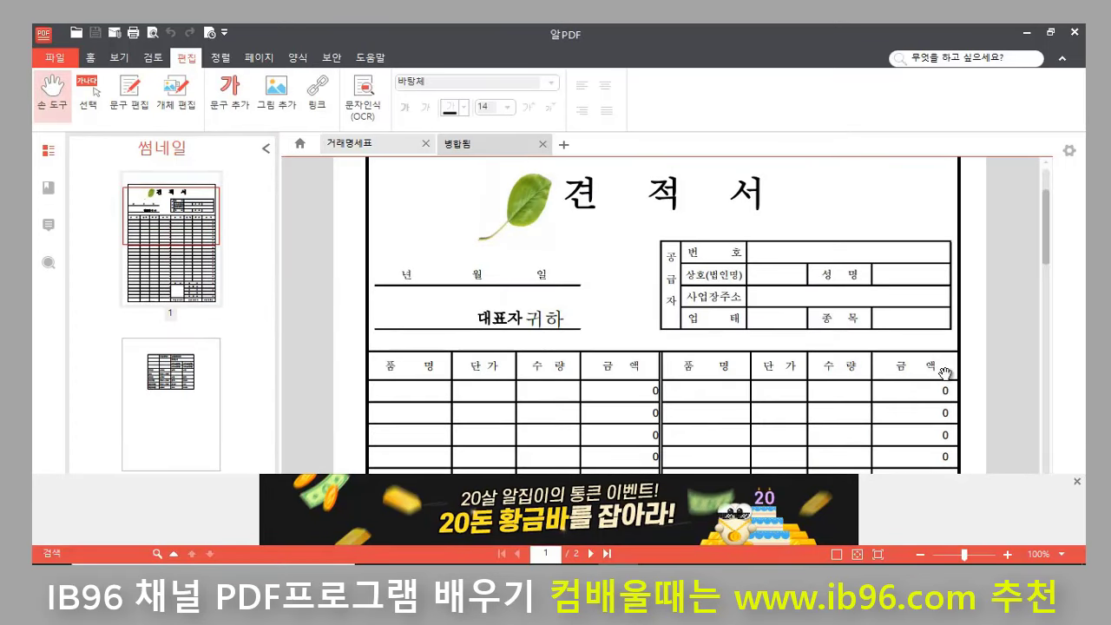
scroll(557, 289, up, 2)
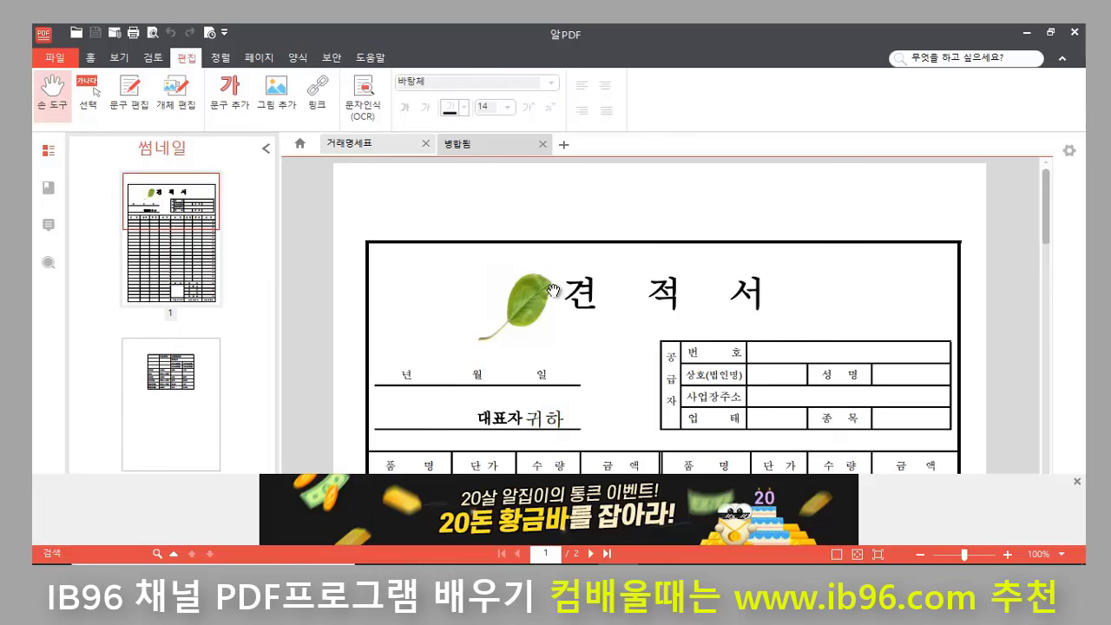
click(425, 144)
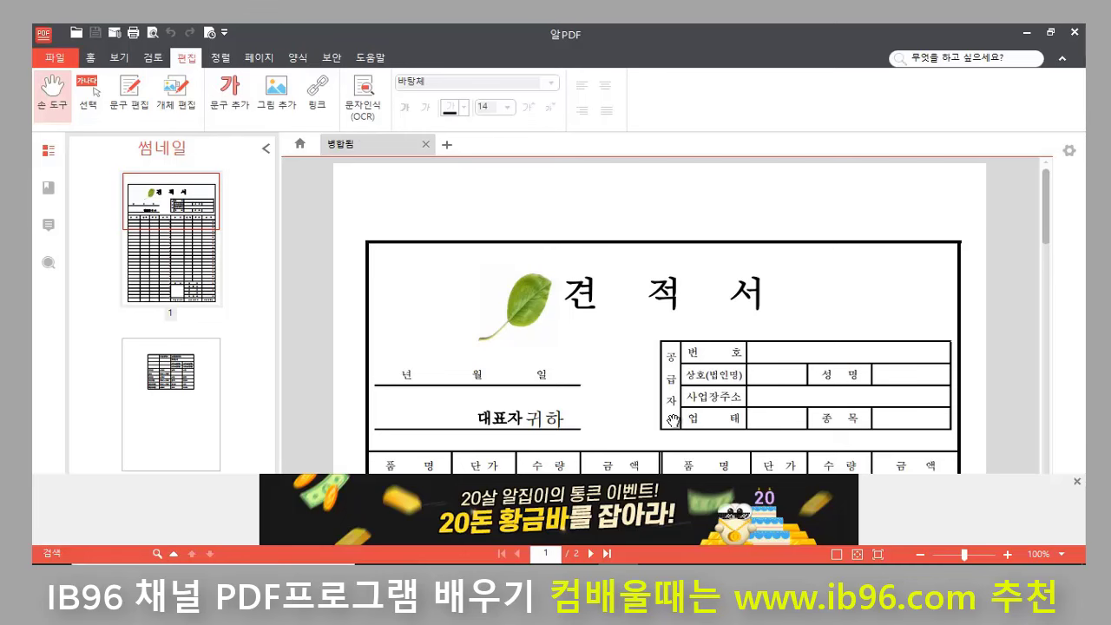
Step: Look through the merged document to its second page, check the folder 변환 for the merged file and close the folder window
scroll(722, 319, down, 5)
scroll(725, 318, down, 8)
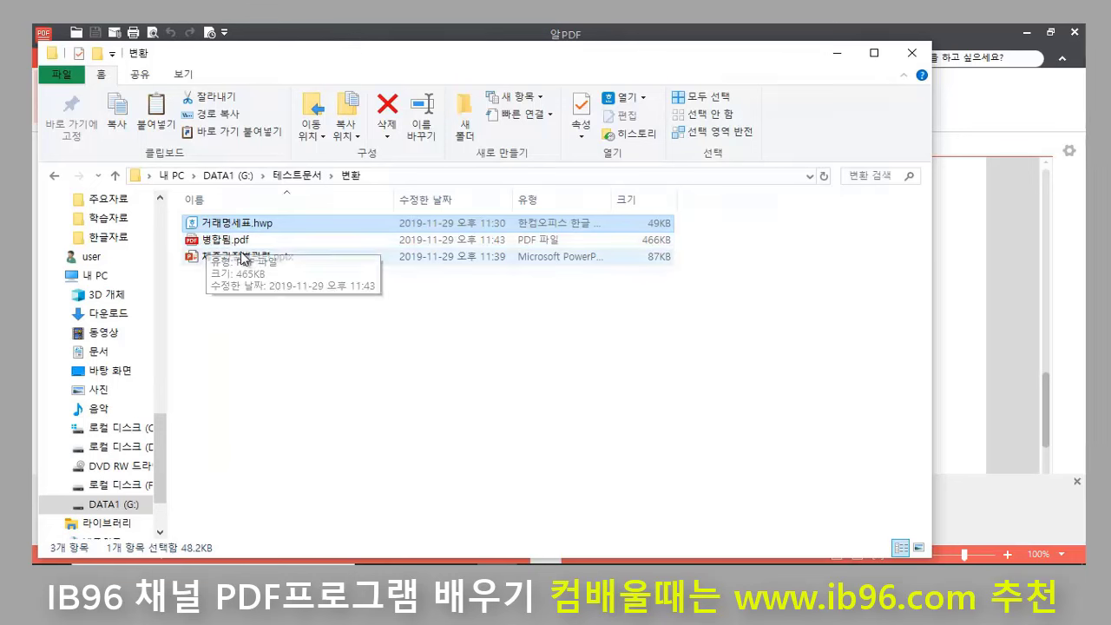
click(911, 55)
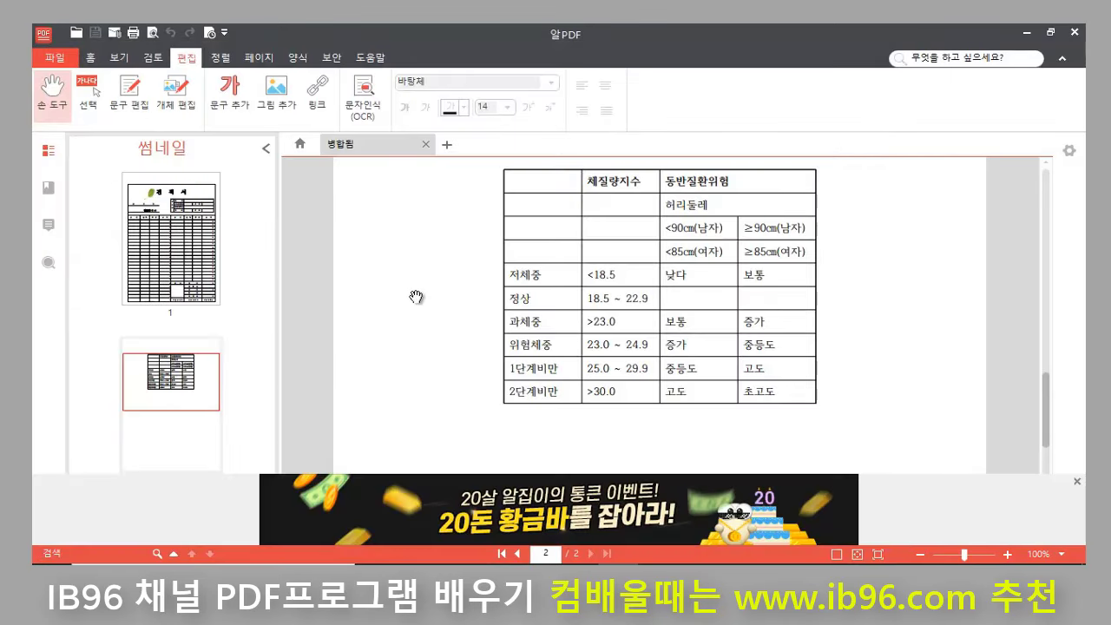
Step: Start a PDF conversion from the start page and add 병합됨.pdf from the folder 변환
click(300, 144)
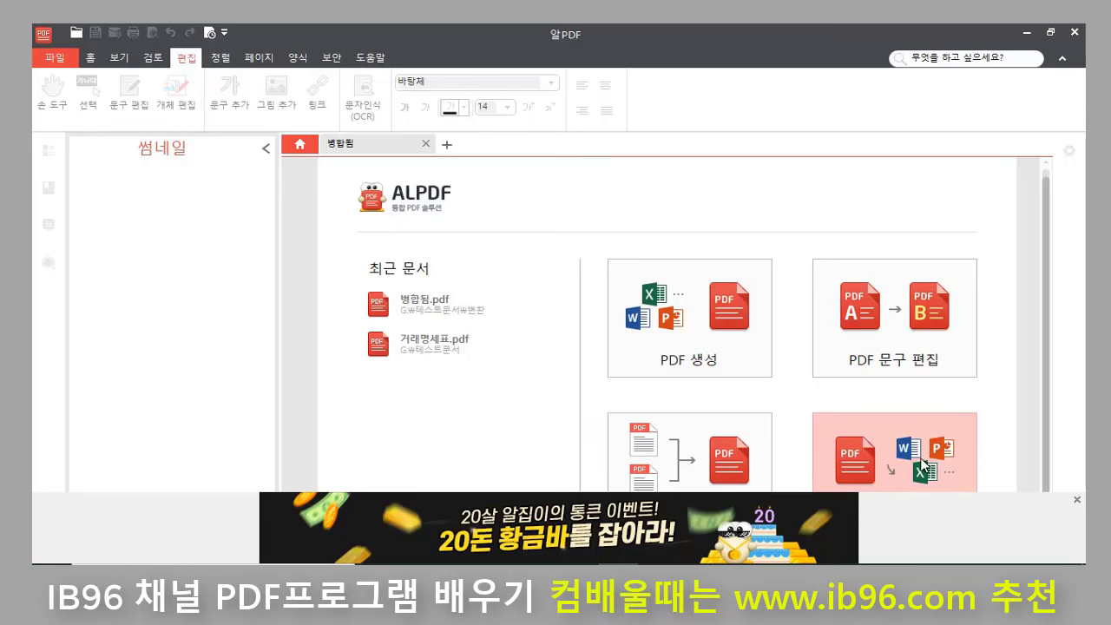
click(898, 439)
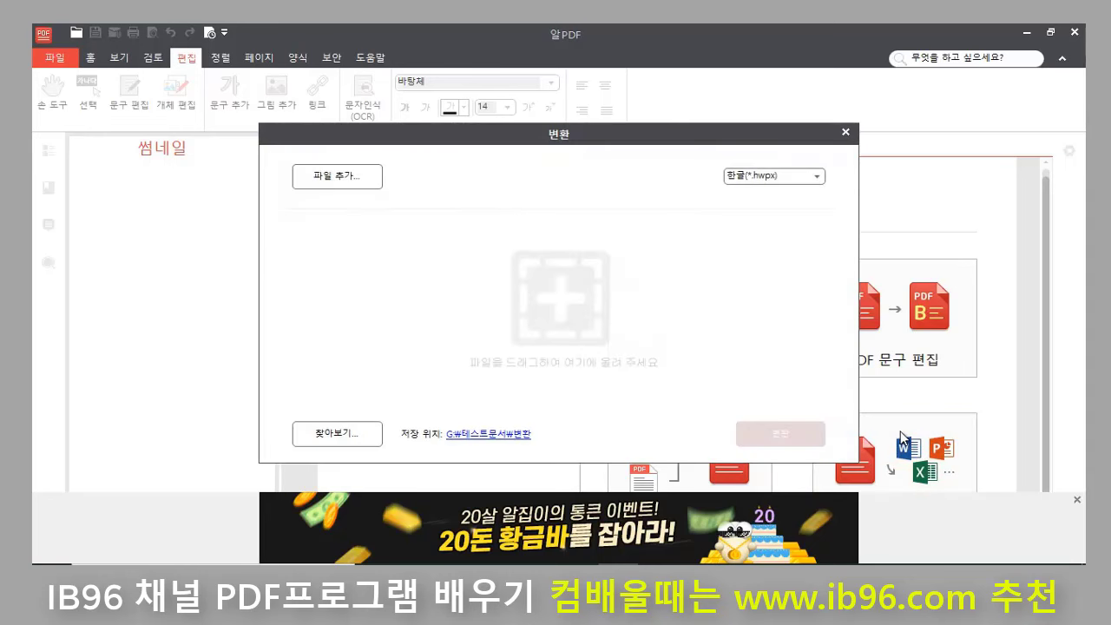
click(335, 186)
click(357, 200)
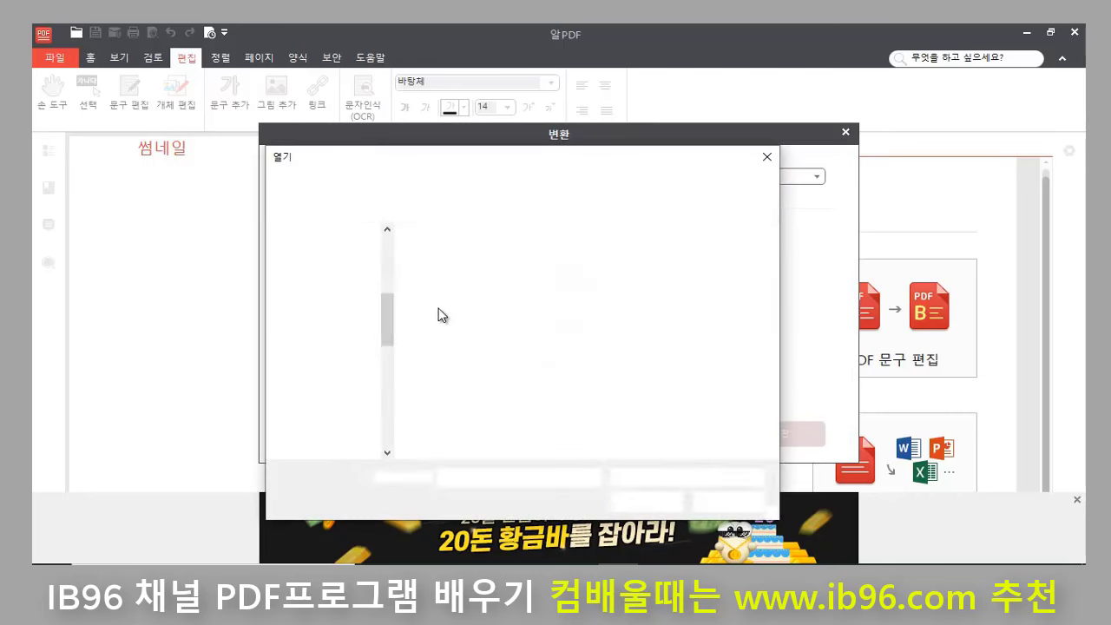
click(438, 278)
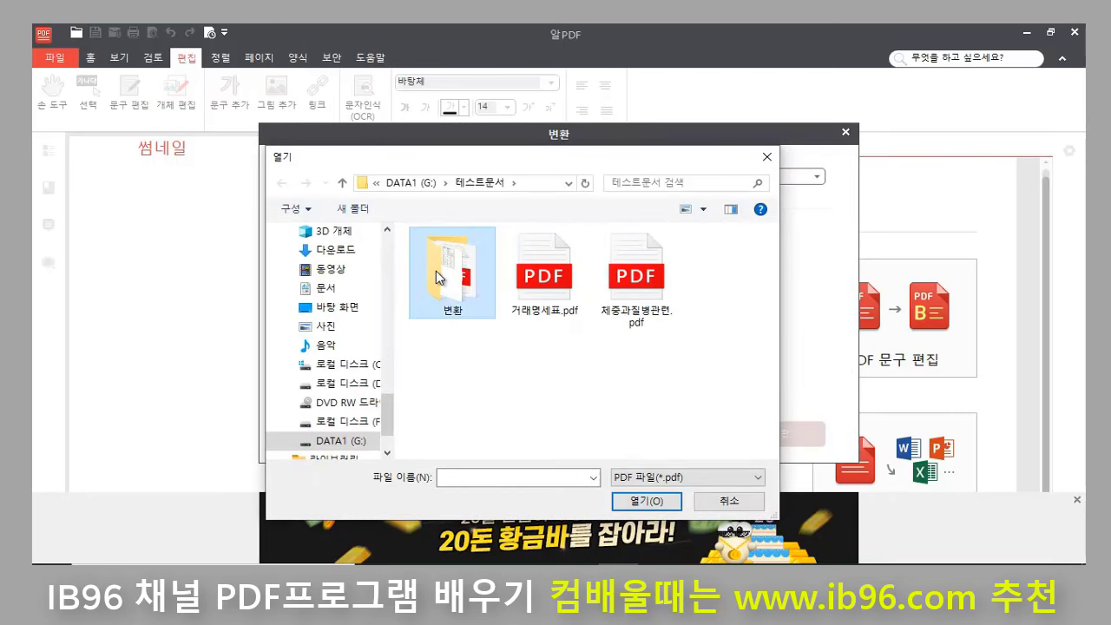
double_click(438, 278)
click(469, 256)
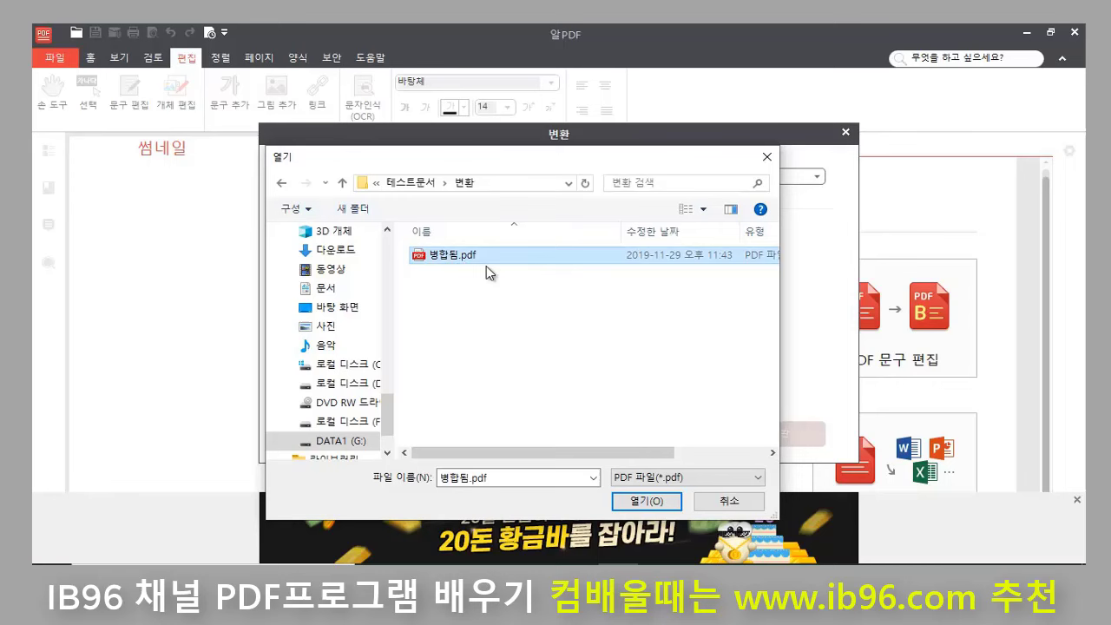
click(664, 503)
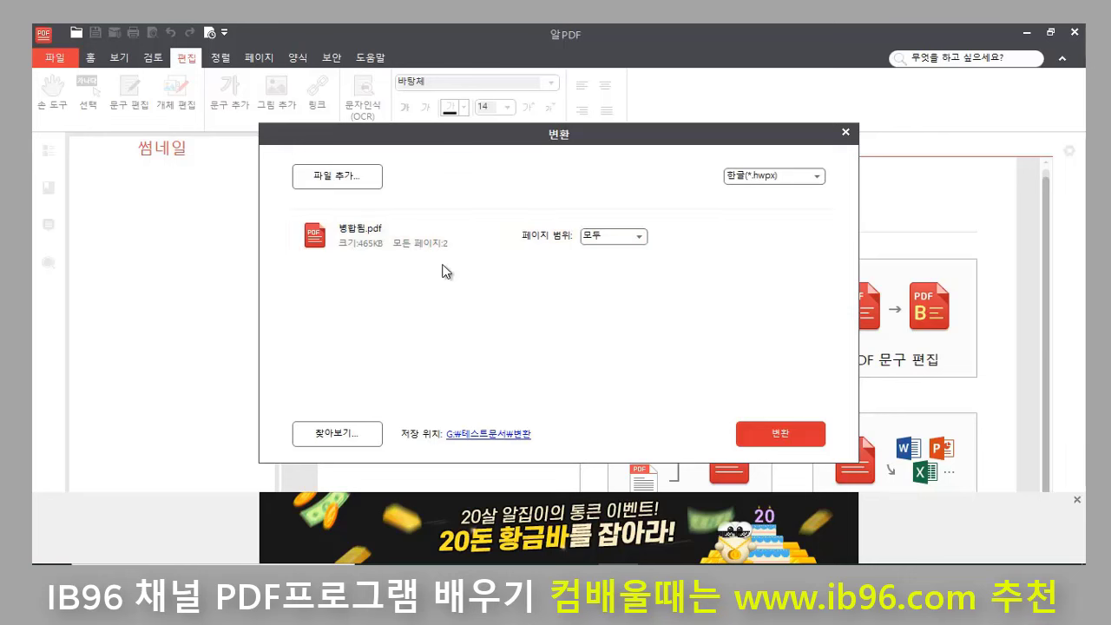
Step: Convert 병합됨.pdf to PowerPoint(*.pptx) format with the page range 모두 and close the finished conversion
click(797, 178)
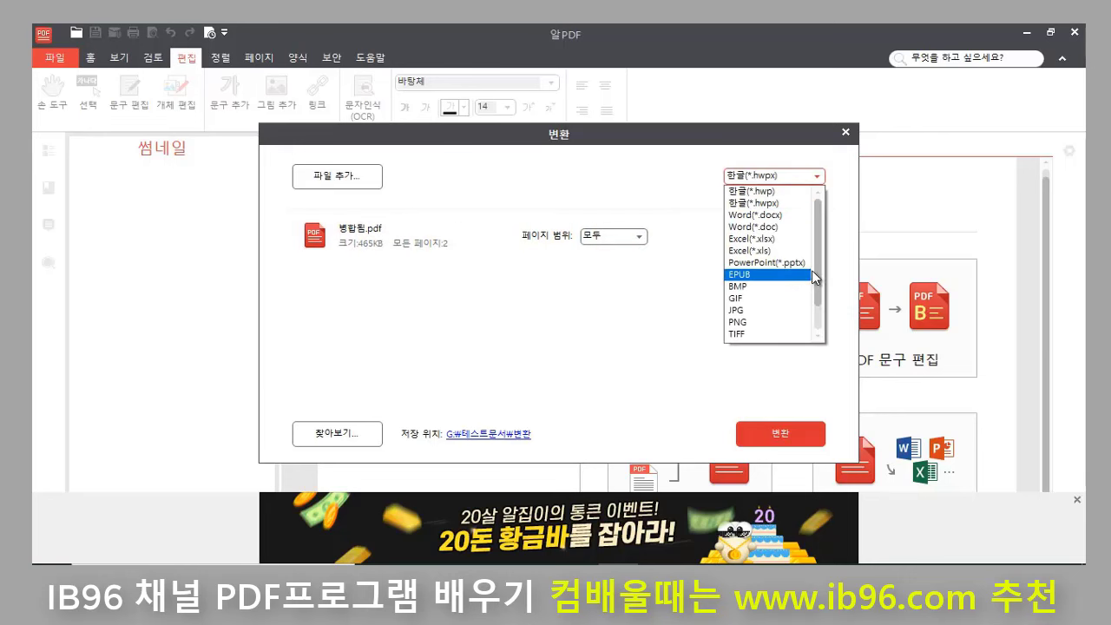
drag(819, 267, 818, 304)
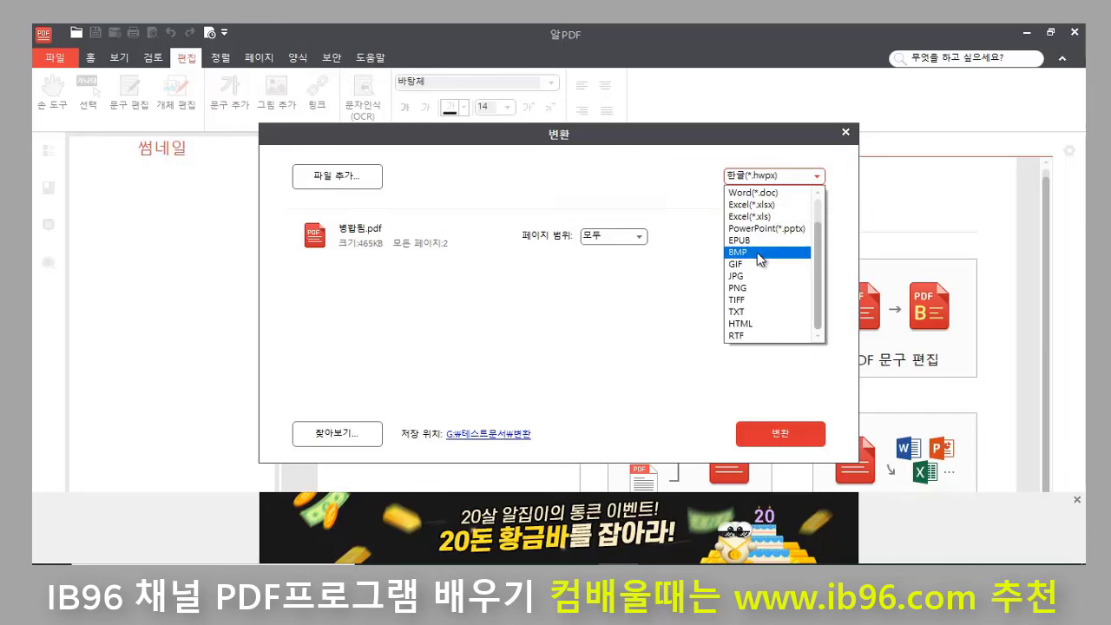
click(802, 229)
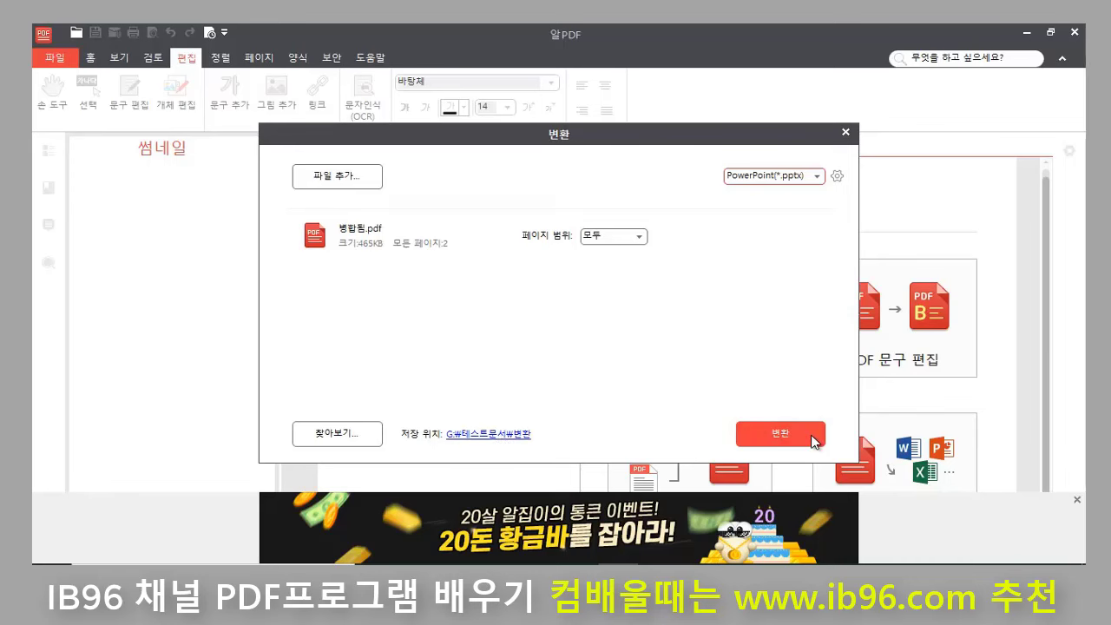
click(781, 435)
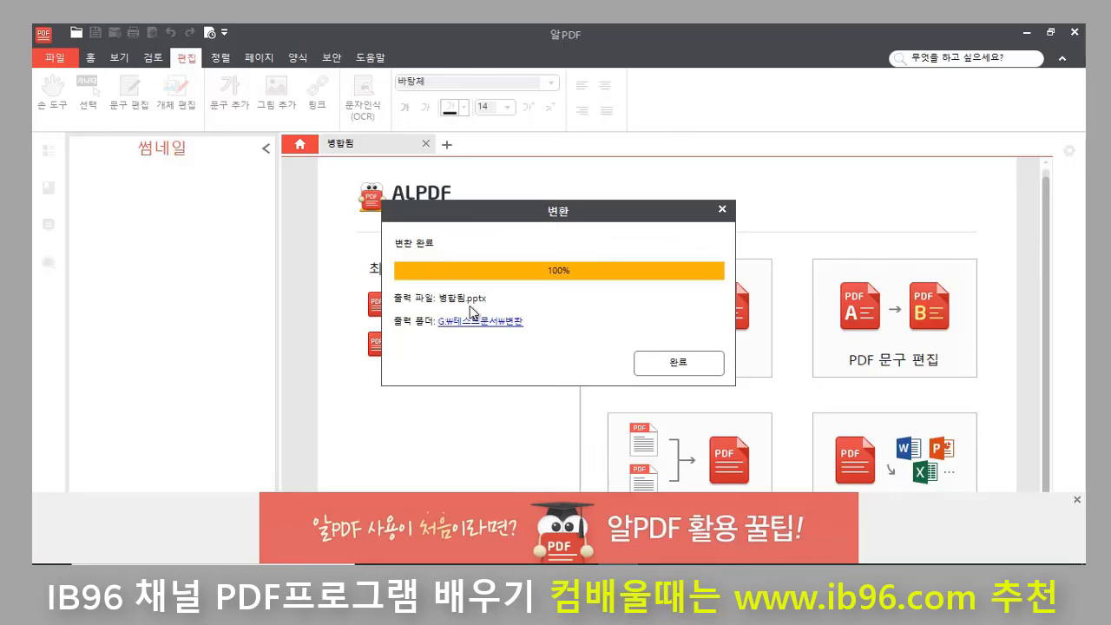
click(674, 364)
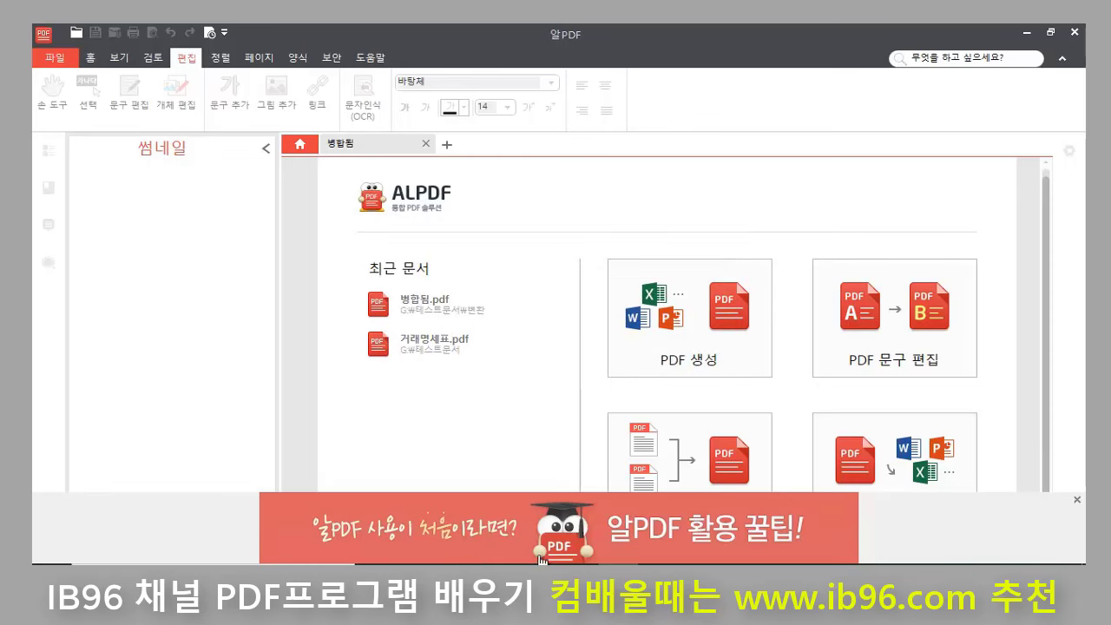
Step: Switch to File Explorer and open the folder 변환 inside 테스트문서 on DATA1 (G:)
key(super+e)
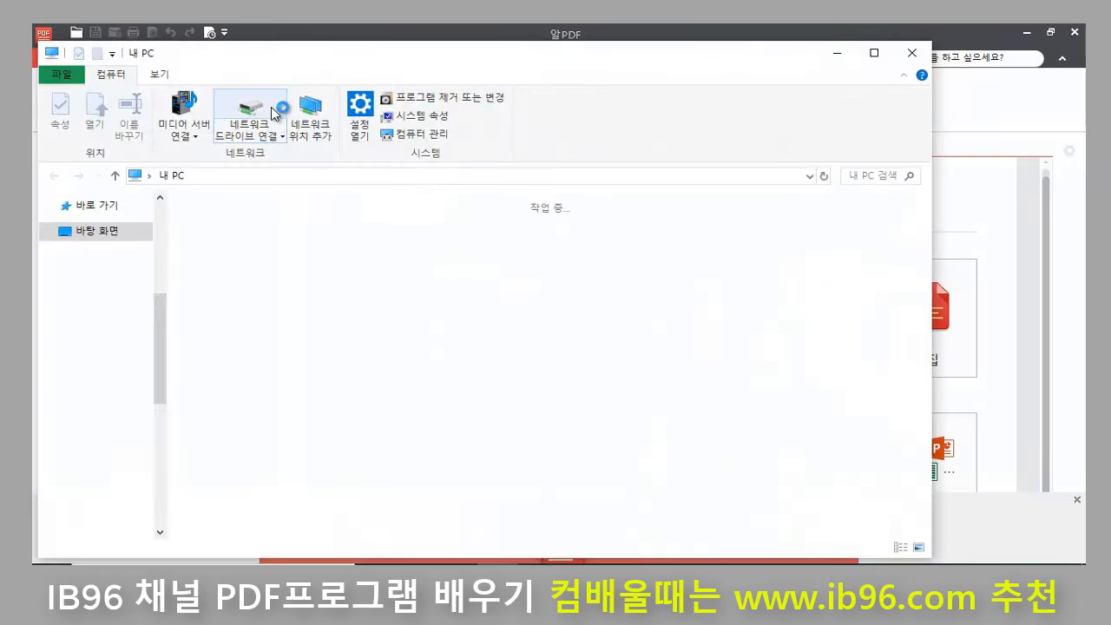
click(528, 443)
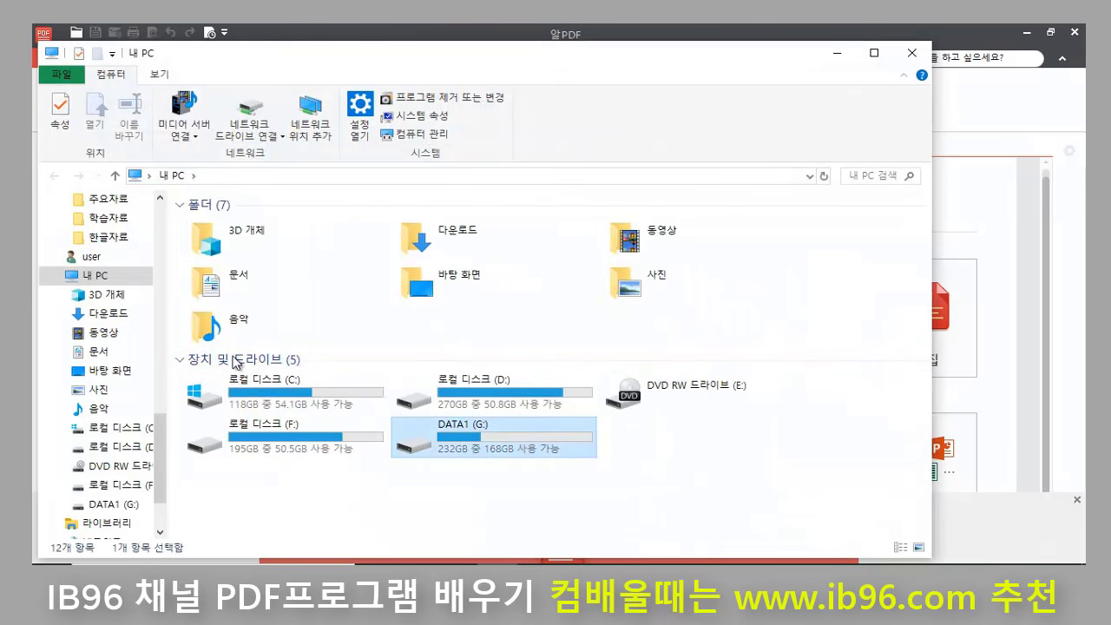
key(Return)
scroll(291, 441, down, 2)
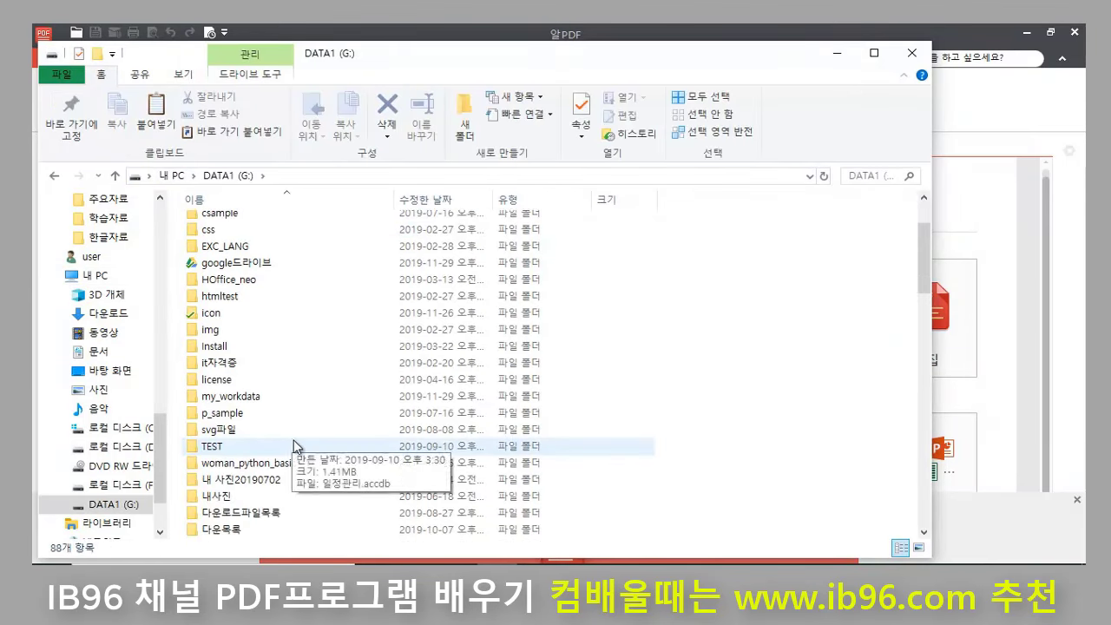
scroll(294, 439, down, 10)
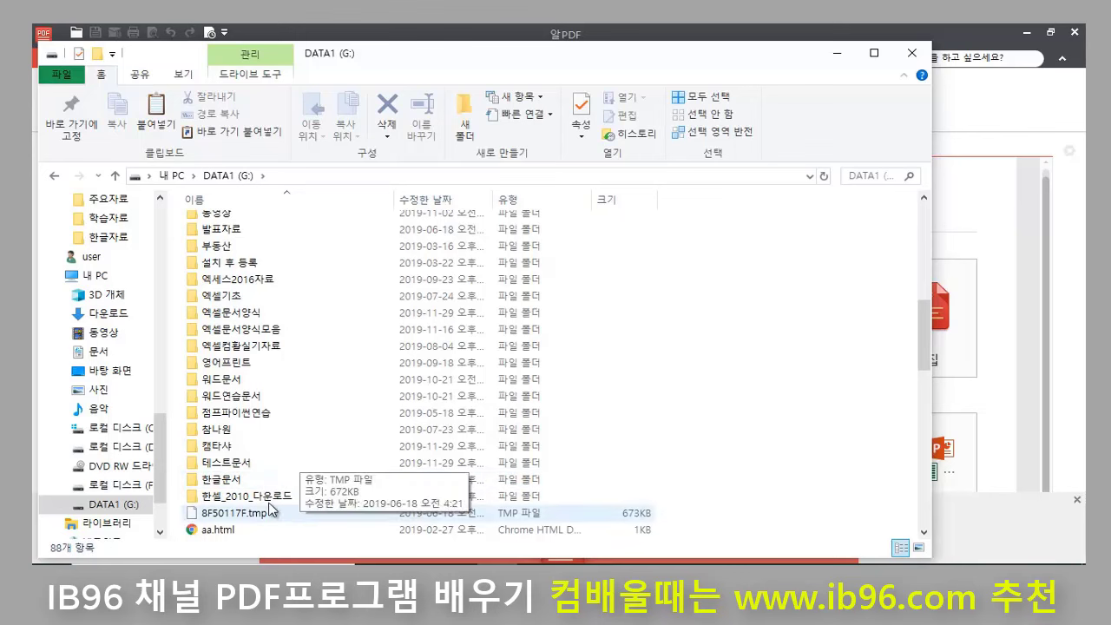
double_click(233, 462)
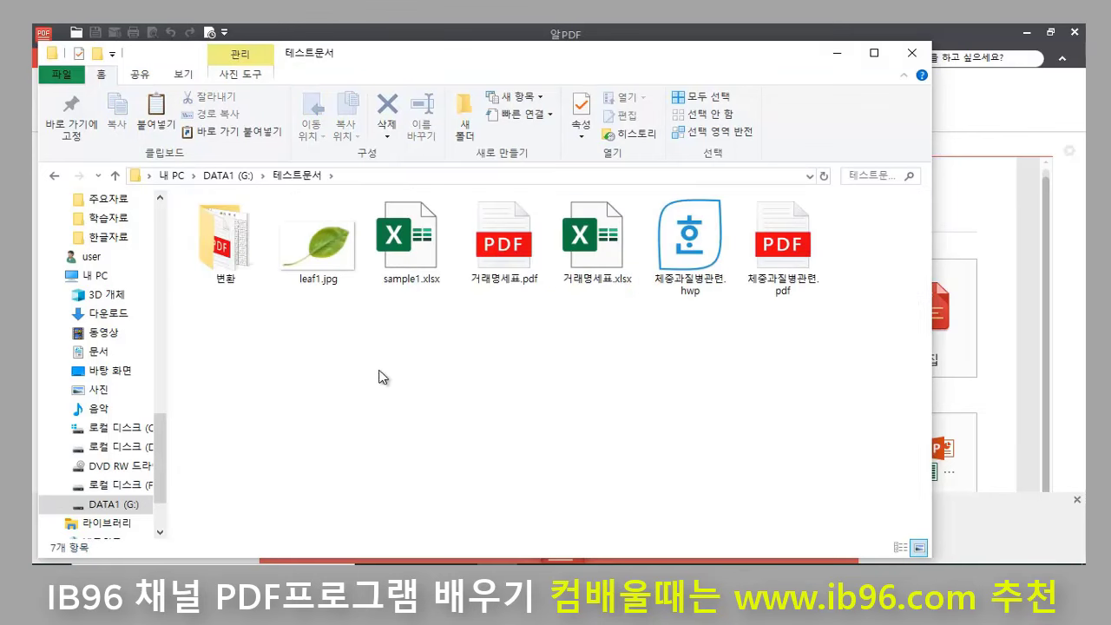
double_click(212, 247)
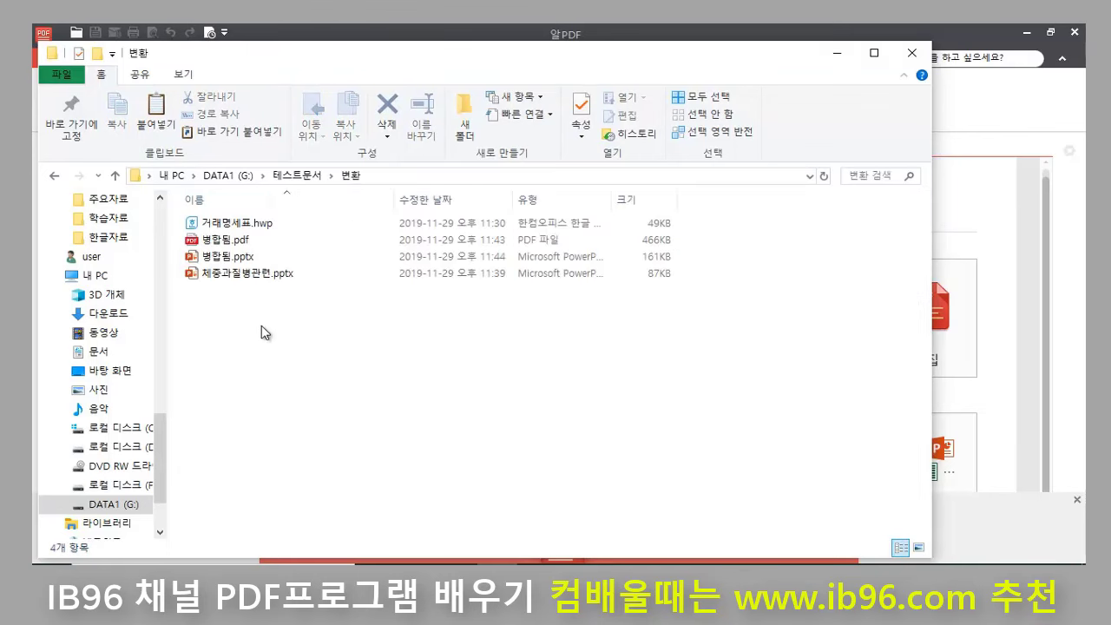
Step: Open 병합됨.pptx from the folder 변환 in PowerPoint
click(241, 261)
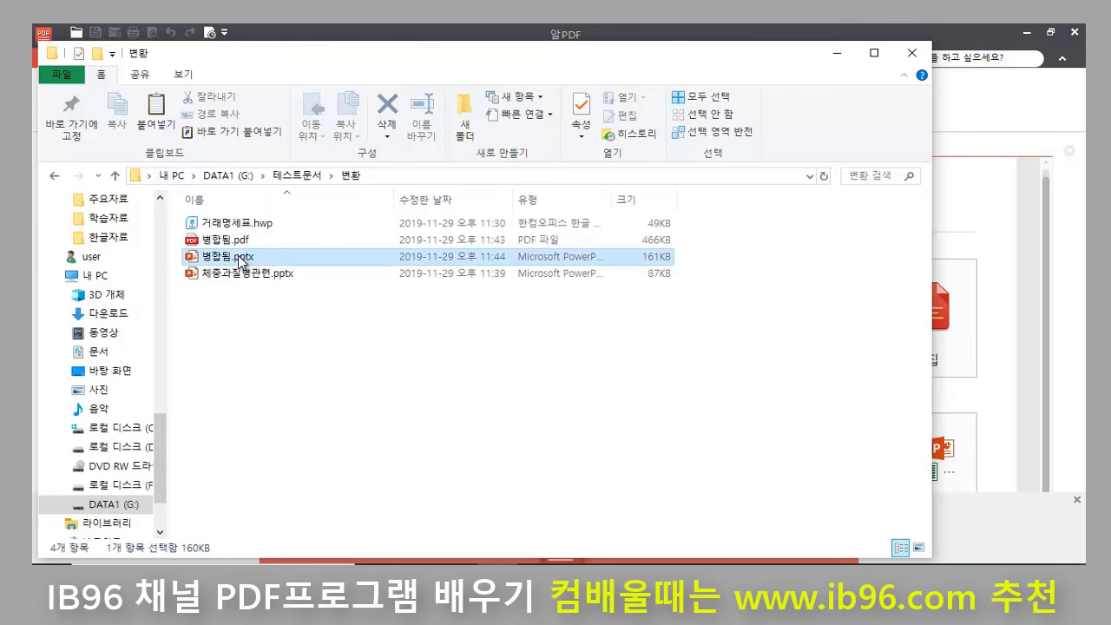
double_click(364, 259)
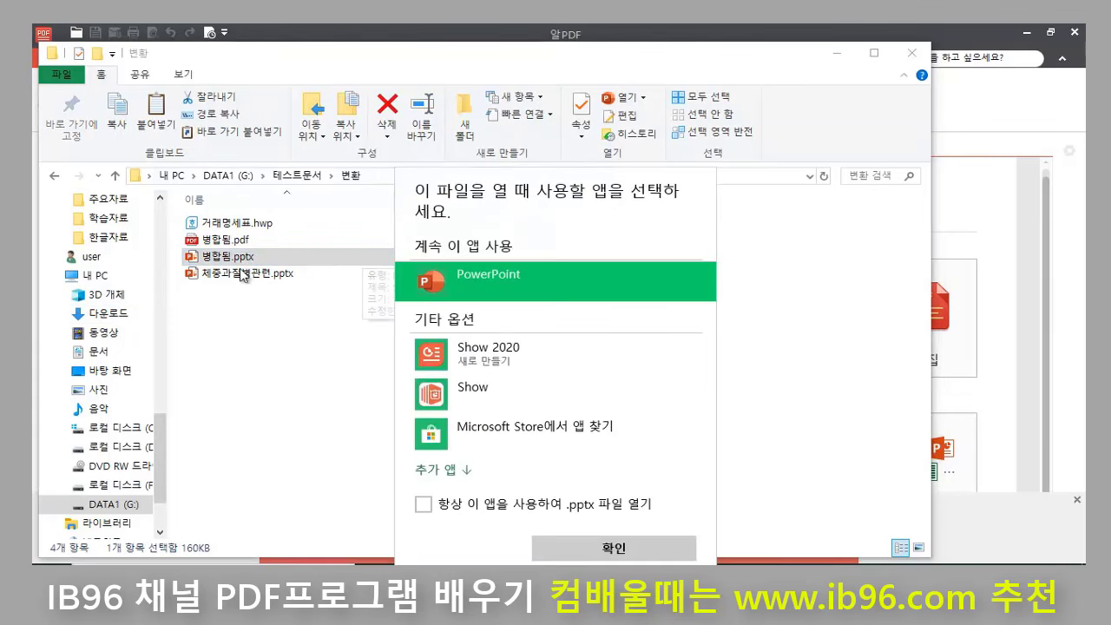
click(637, 551)
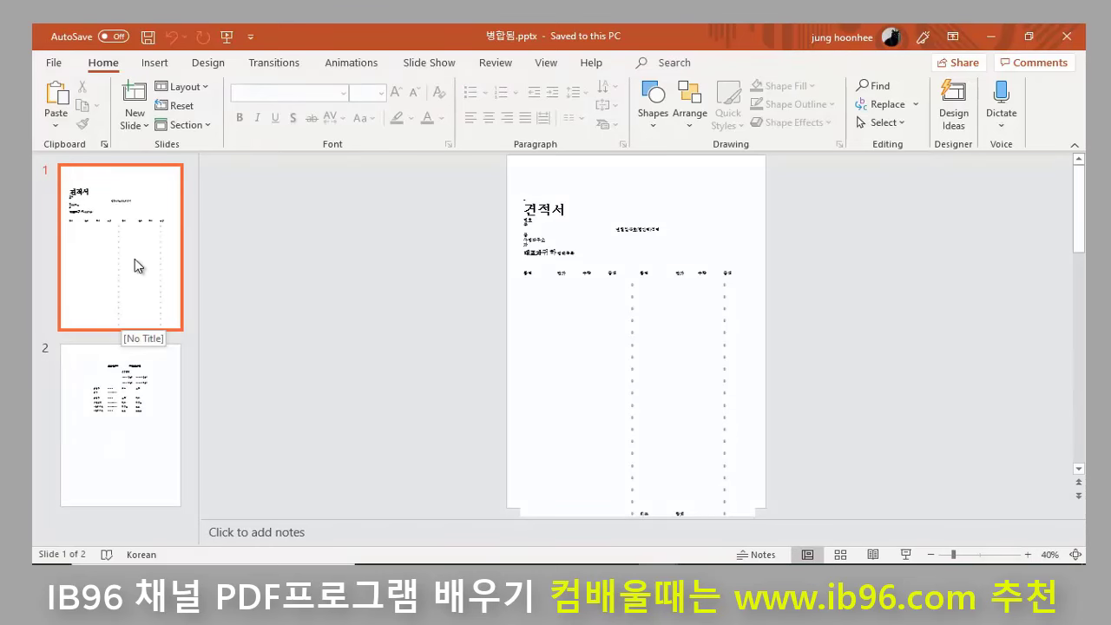
Step: Examine the 견적서 table on the first slide at 80% zoom and place the cursor in its header text
click(135, 258)
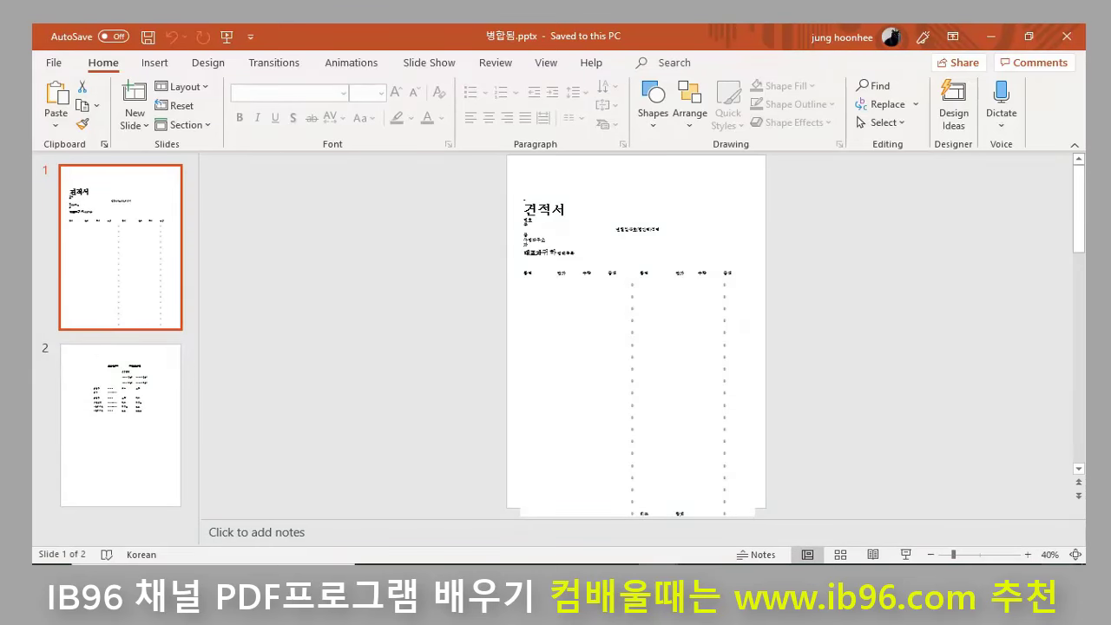
click(1027, 555)
click(1028, 556)
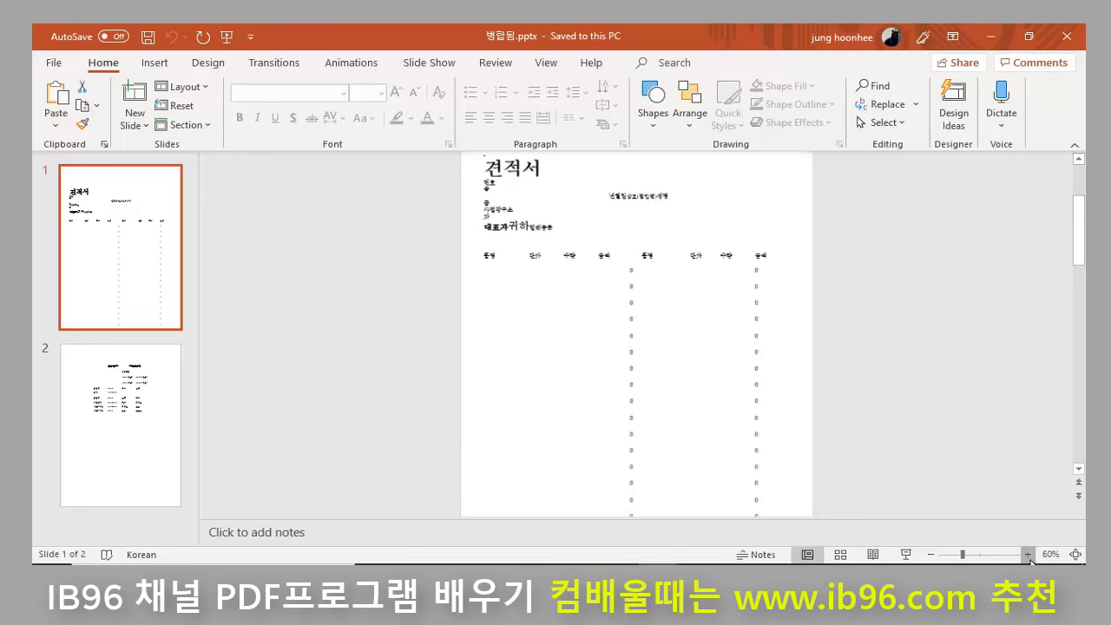
click(1027, 555)
click(1028, 555)
scroll(599, 254, up, 4)
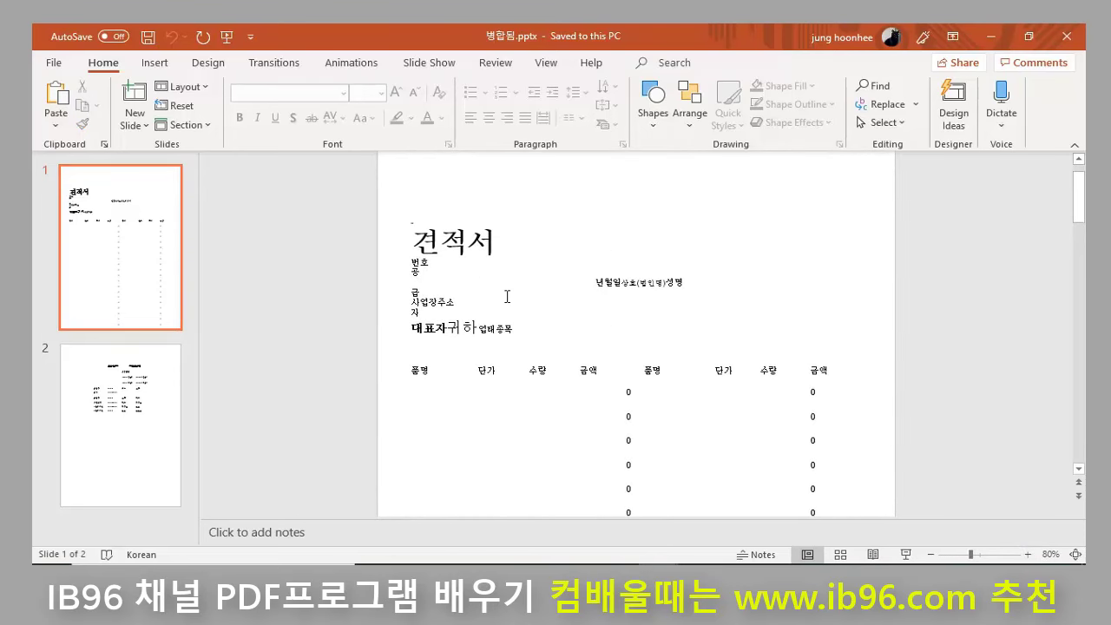
click(427, 275)
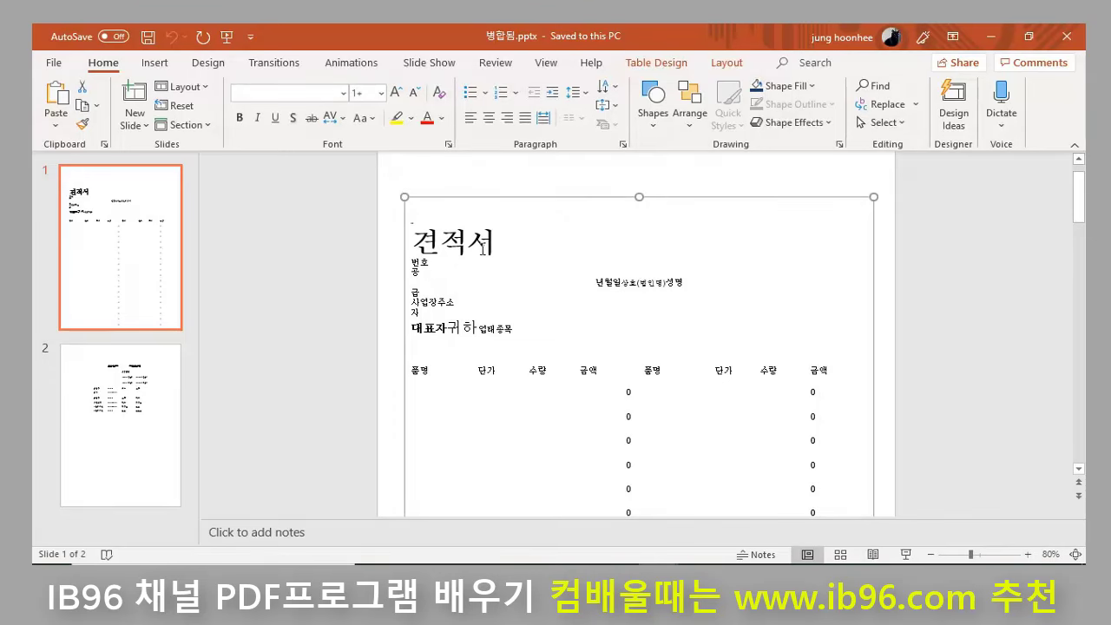
click(431, 295)
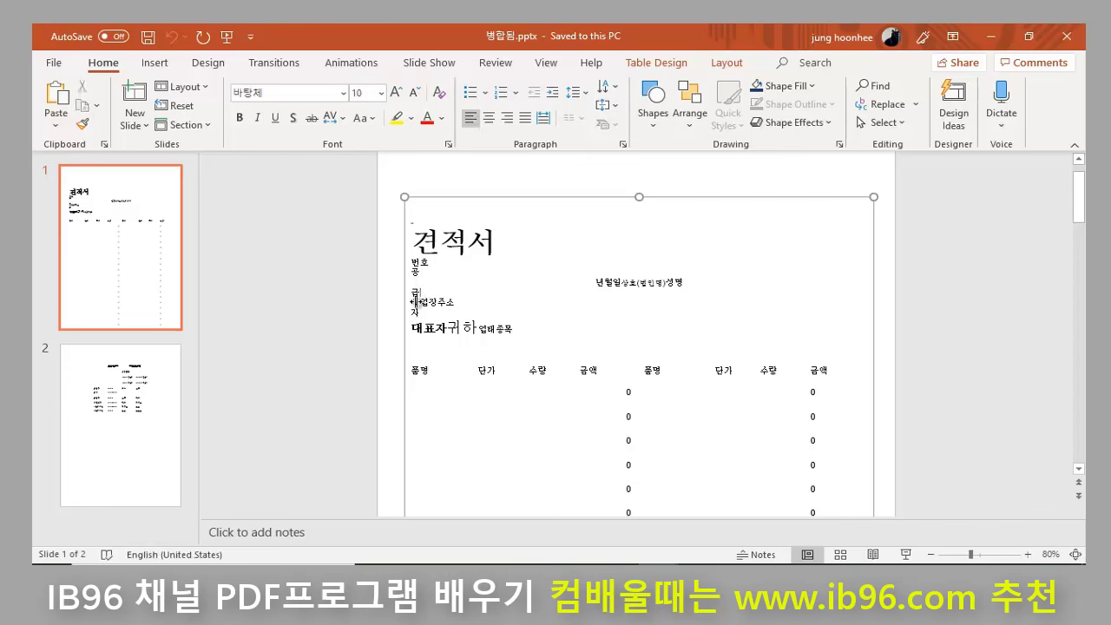
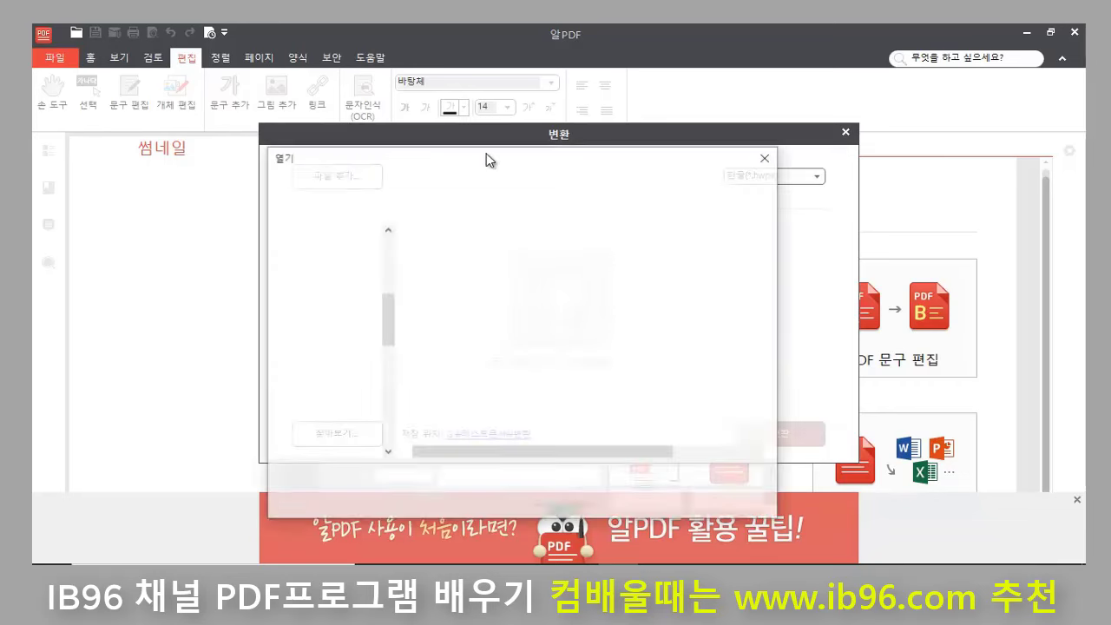
Step: Add 병합됨.pdf to the conversion, convert it to Excel(*.xlsx) with the page range 모두, and close the finished conversion
click(455, 272)
click(664, 505)
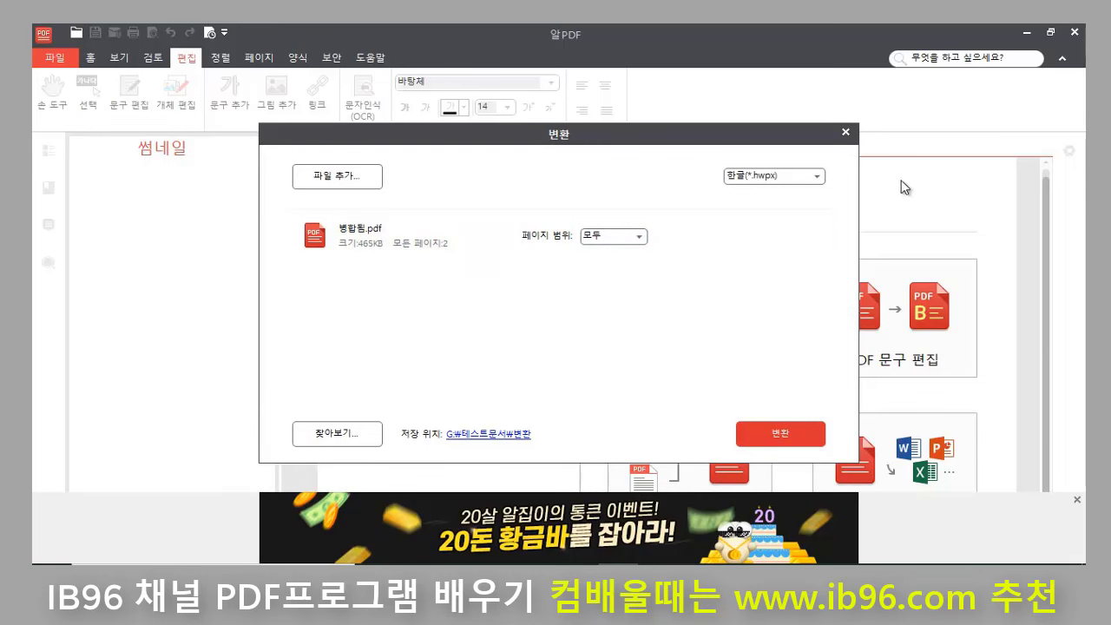
click(818, 181)
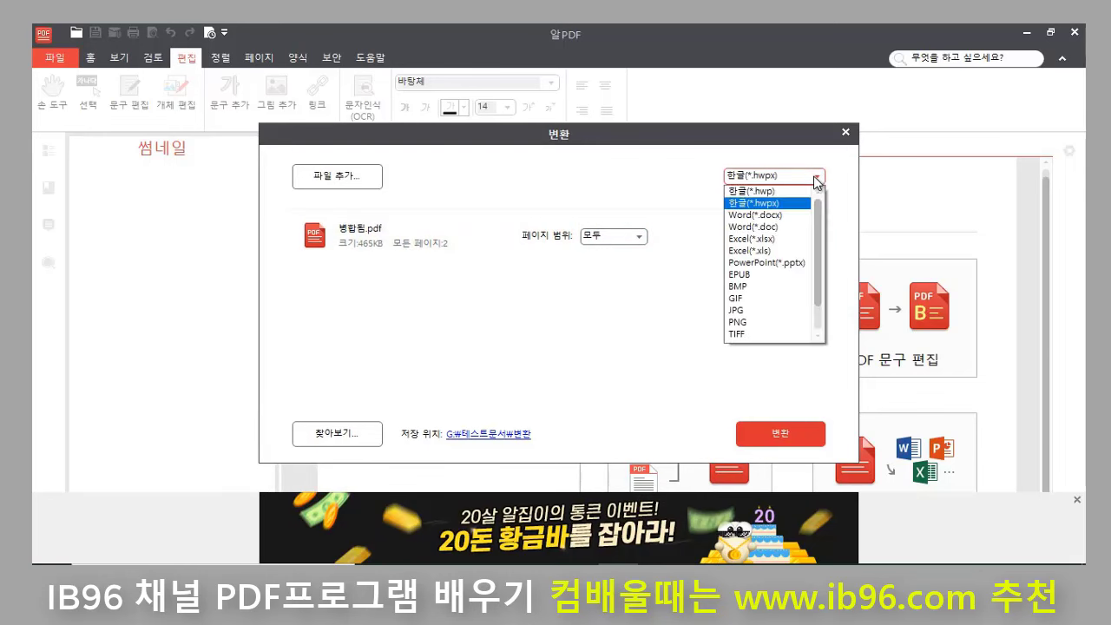
click(781, 240)
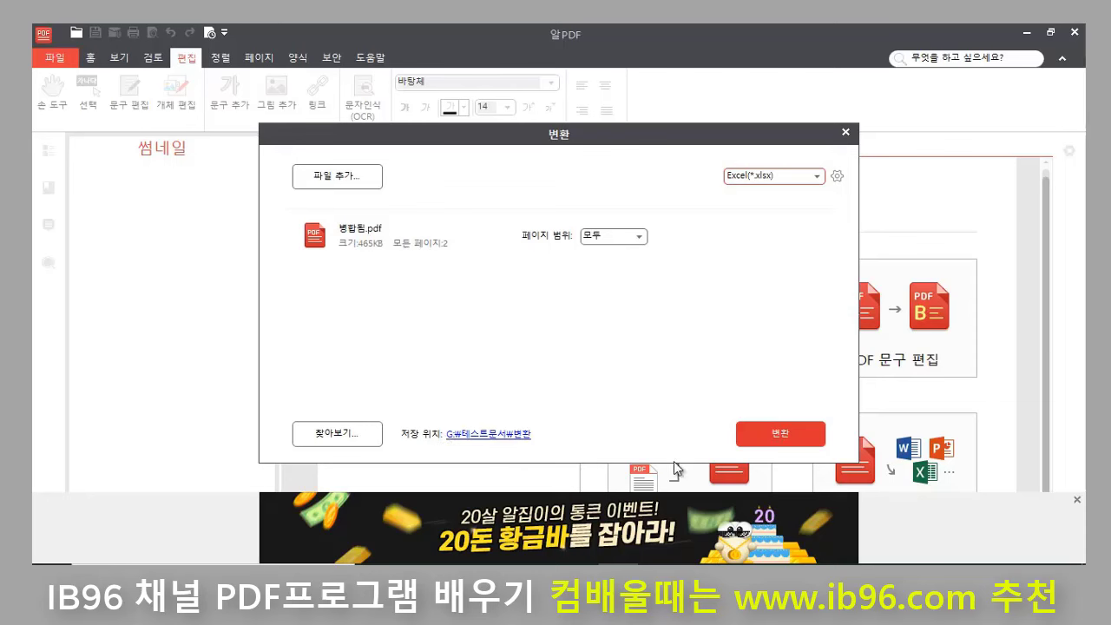
click(755, 431)
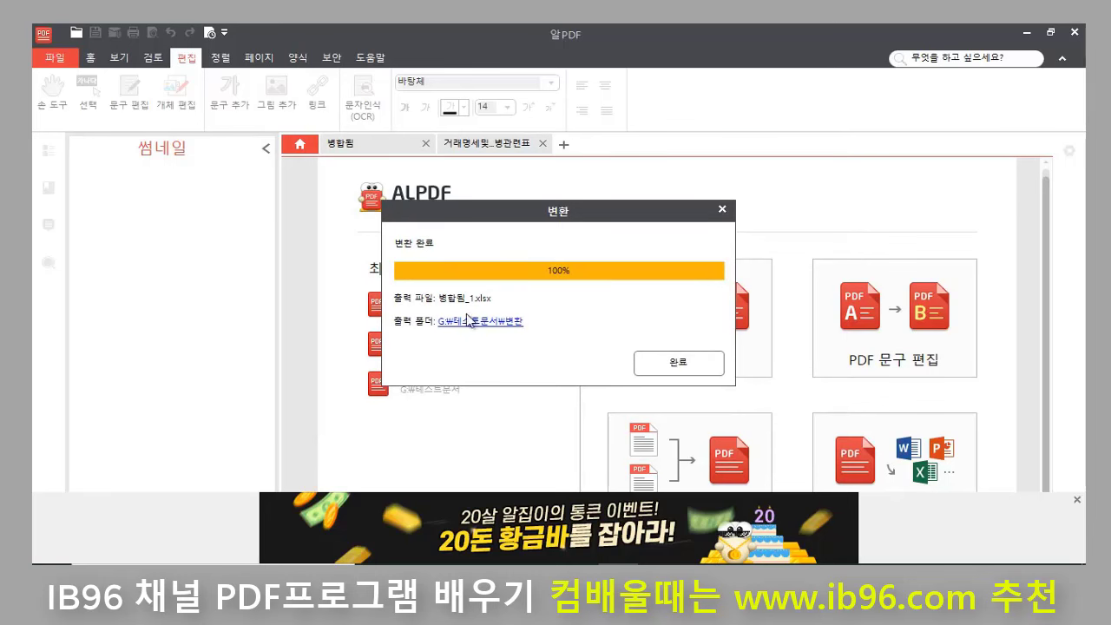
click(681, 364)
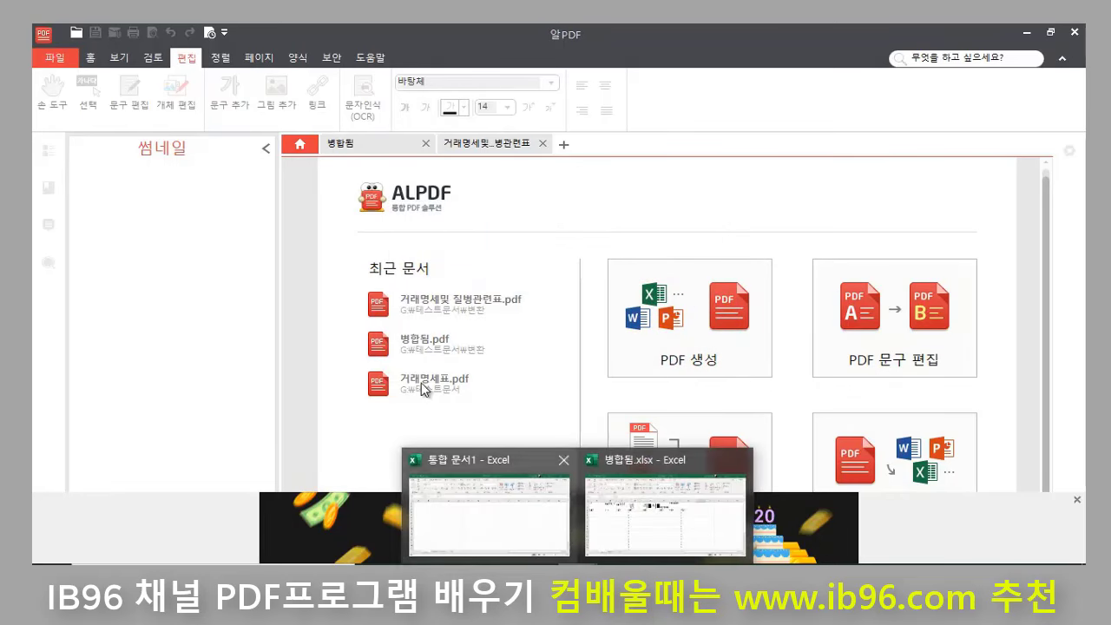
Step: Switch to Excel and open 병합됨_1.xlsx from the folder 변환 inside 테스트문서
click(538, 501)
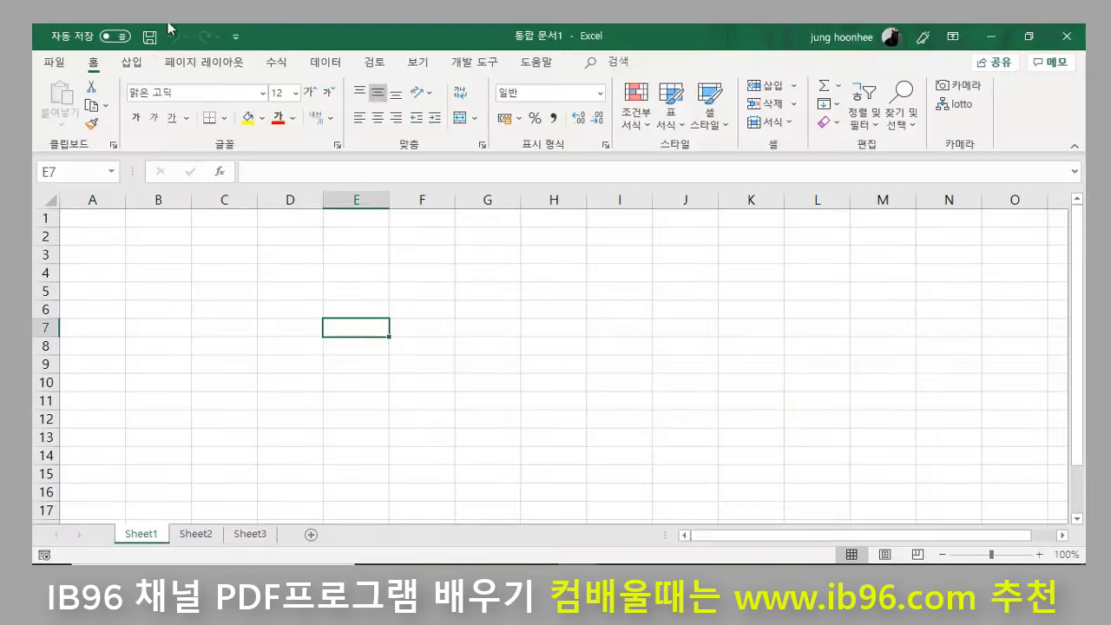
click(57, 65)
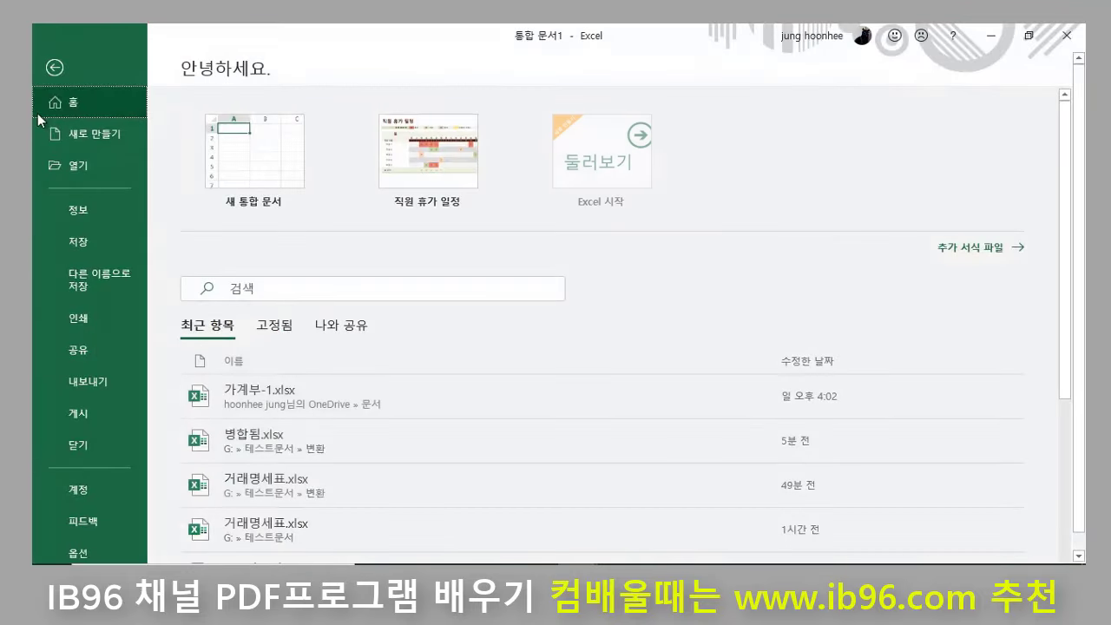
click(80, 163)
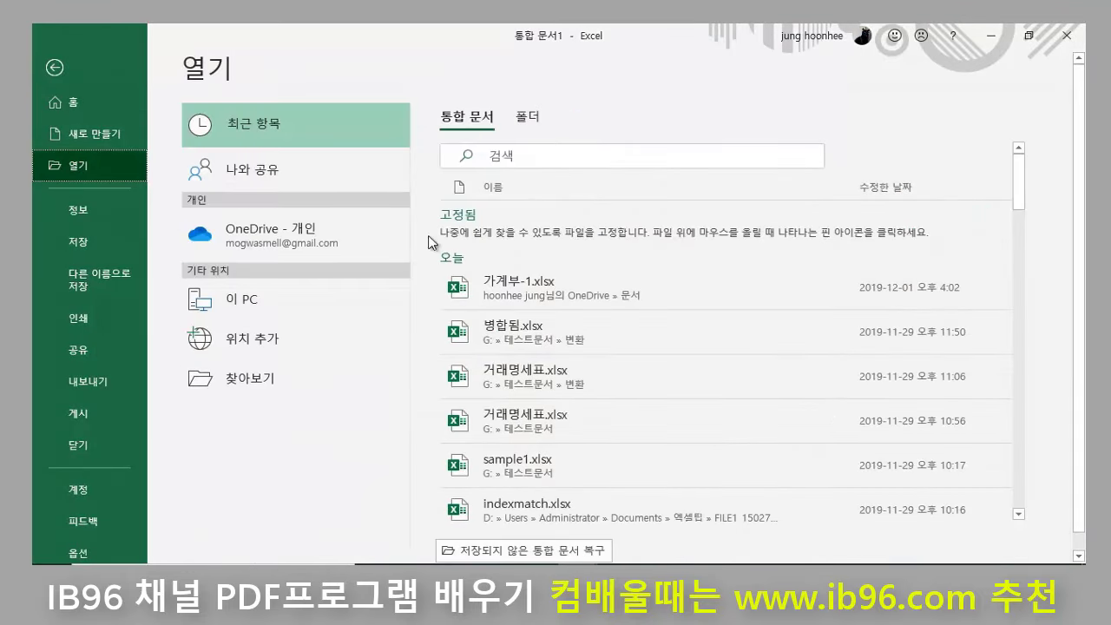
click(249, 384)
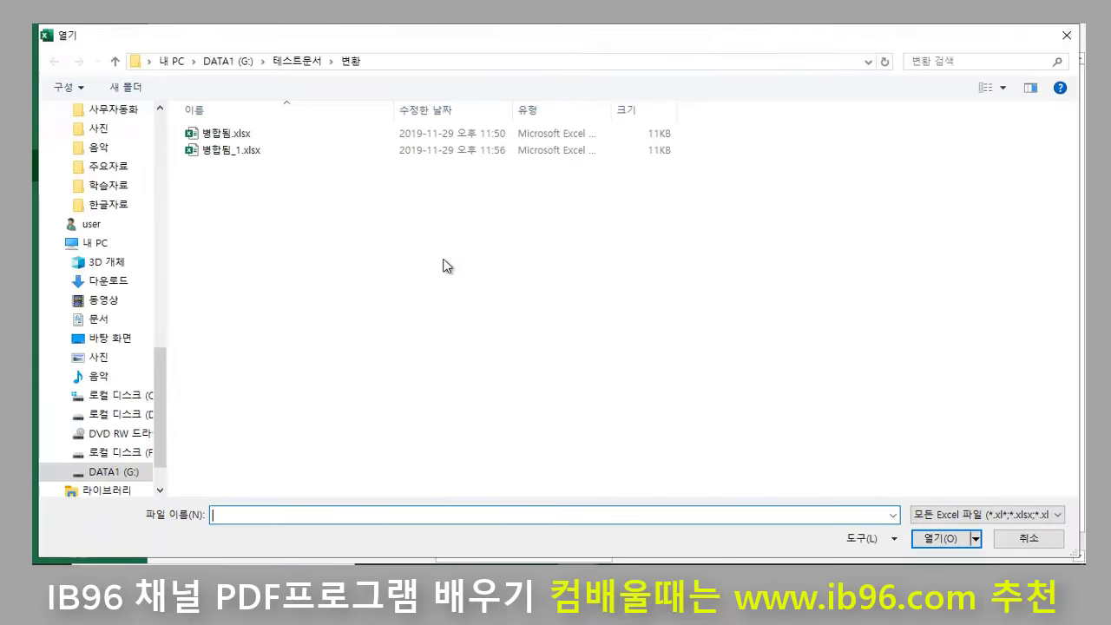
double_click(252, 155)
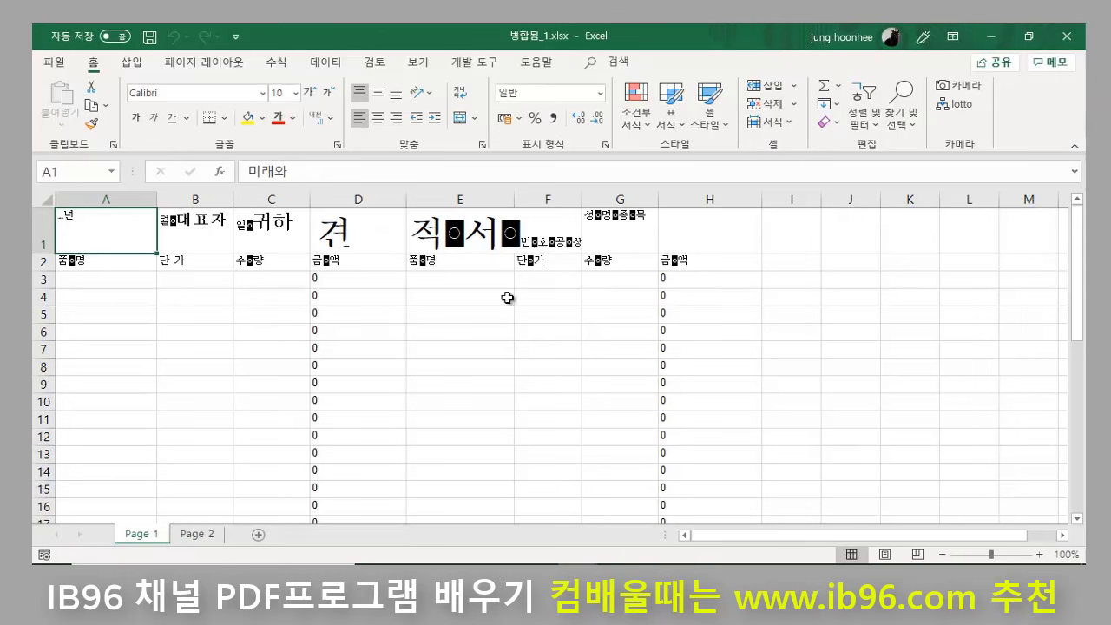
Step: Examine how the 견적서 header text is split across the cells of row 1 on the sheet Page 1
click(436, 314)
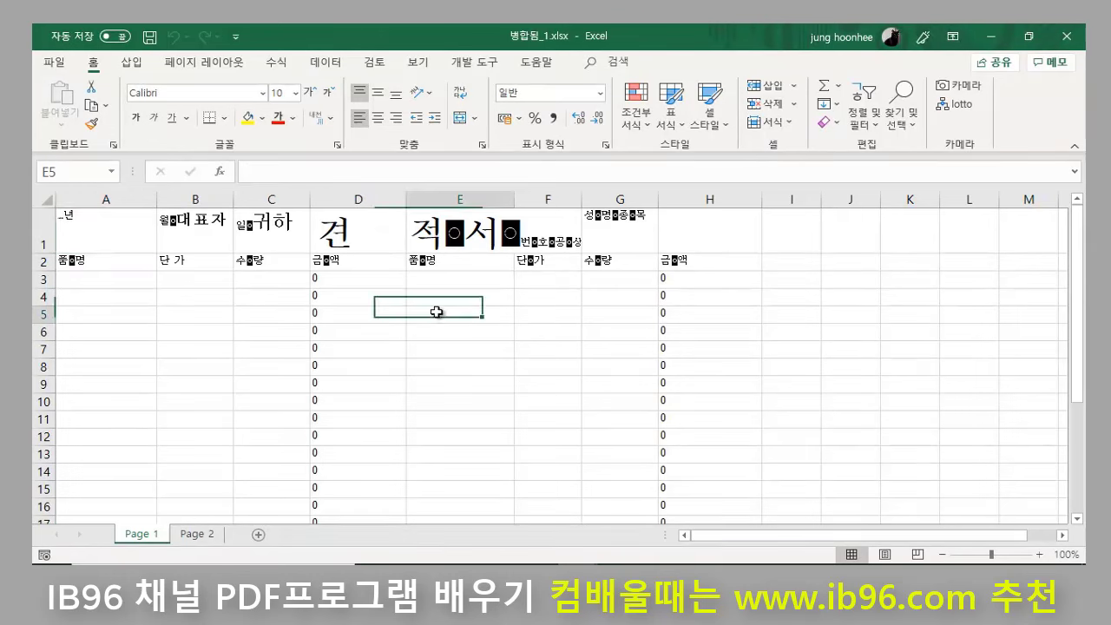
click(126, 230)
click(264, 235)
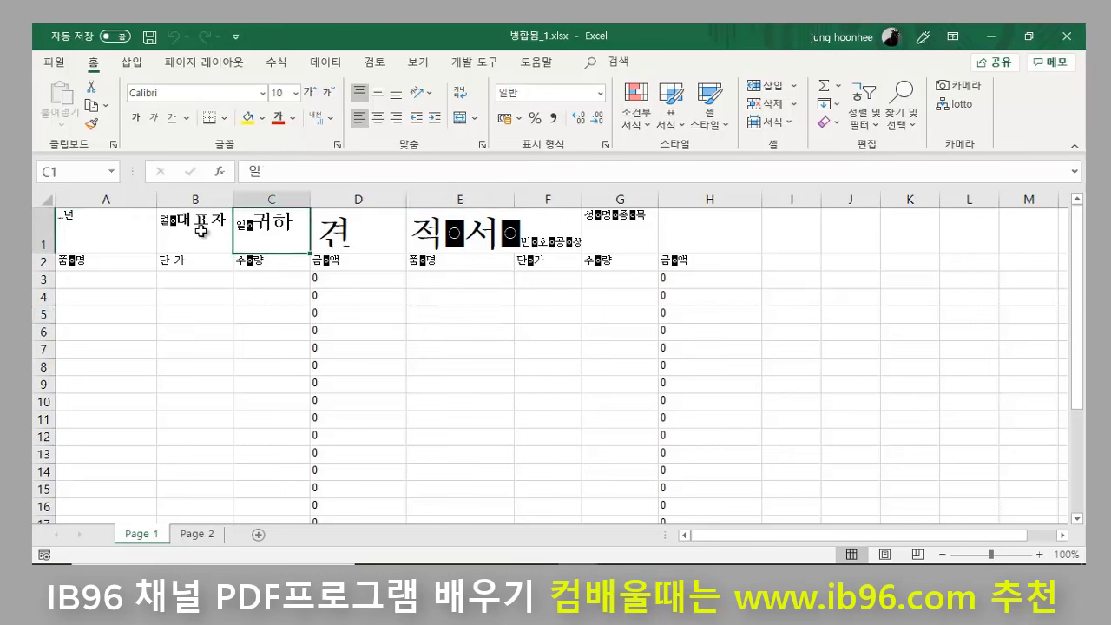
click(209, 232)
click(375, 239)
click(460, 233)
click(552, 234)
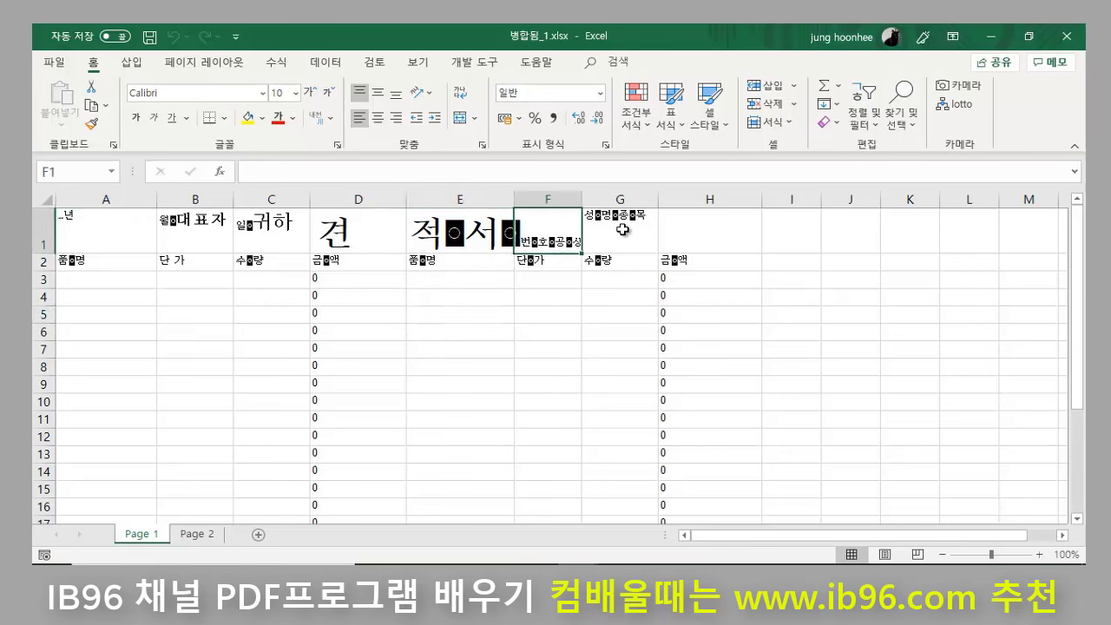
click(625, 230)
click(494, 414)
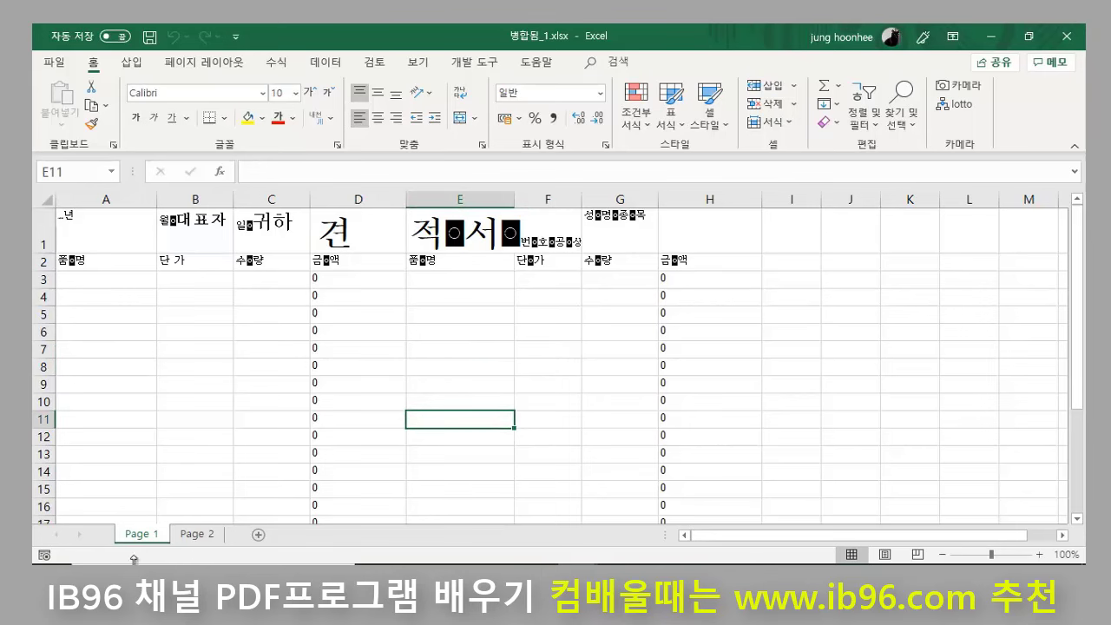
Step: Examine the converted 체질량지수 table in A1:D10 on the sheet Page 2
click(192, 533)
click(461, 411)
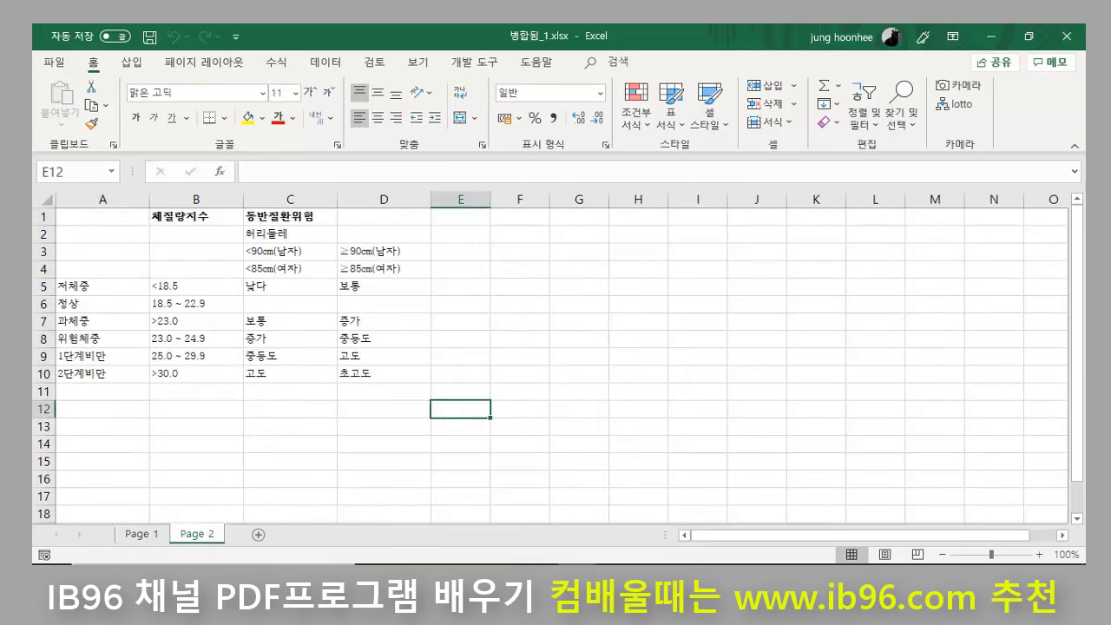
drag(94, 219, 402, 377)
key(ctrl+v)
click(346, 438)
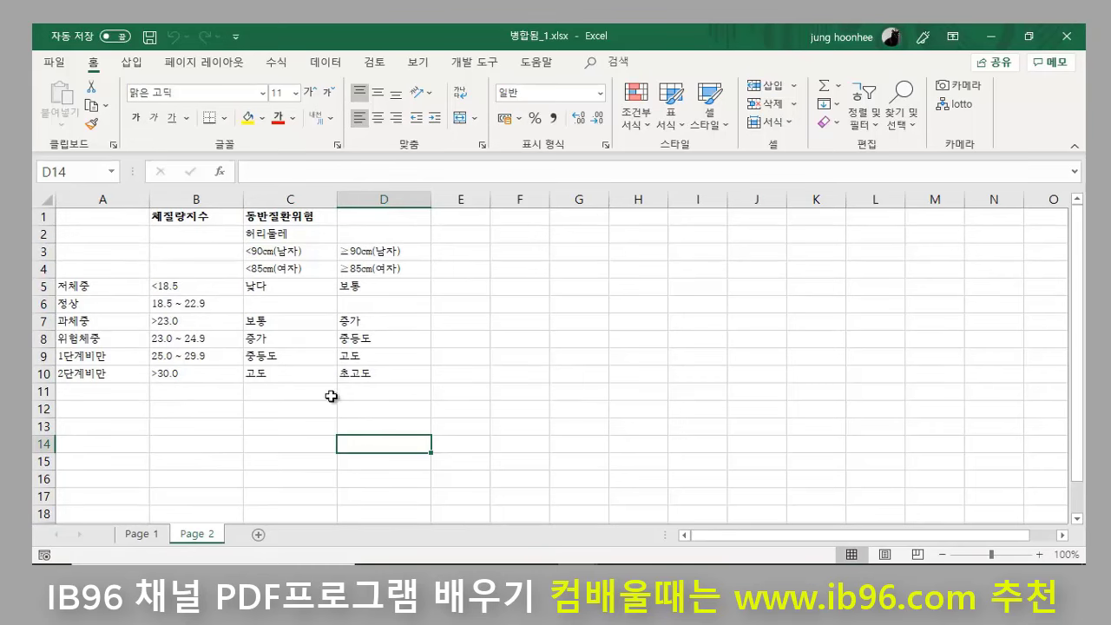
click(287, 373)
click(87, 374)
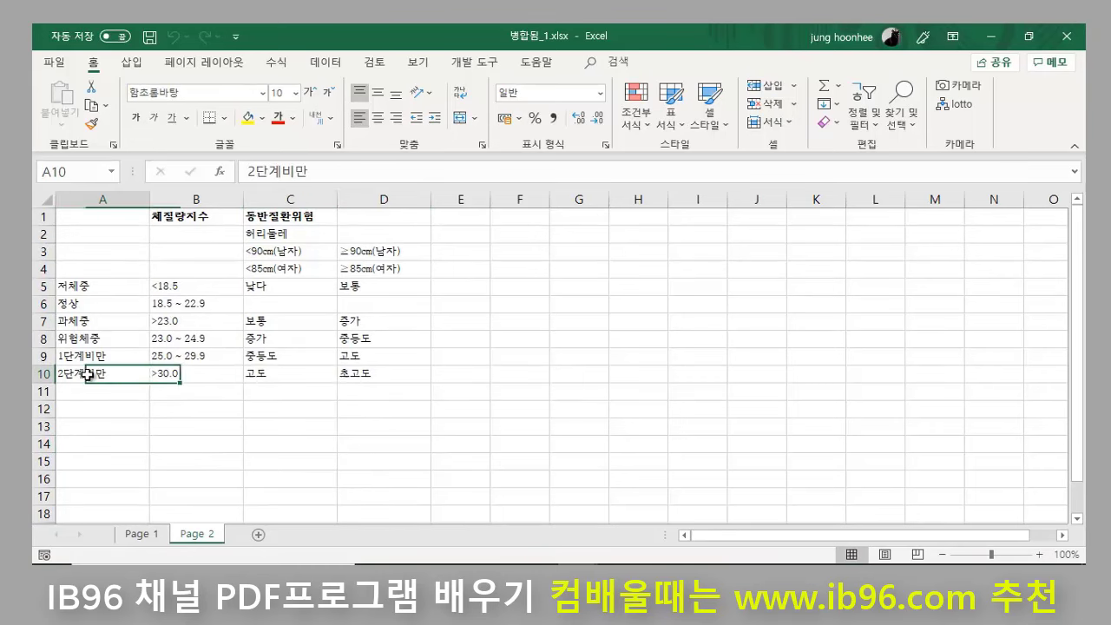
Step: Return to the sheet Page 1 and go through its first-row cells from A1 to H1 again
click(142, 534)
click(154, 237)
click(195, 230)
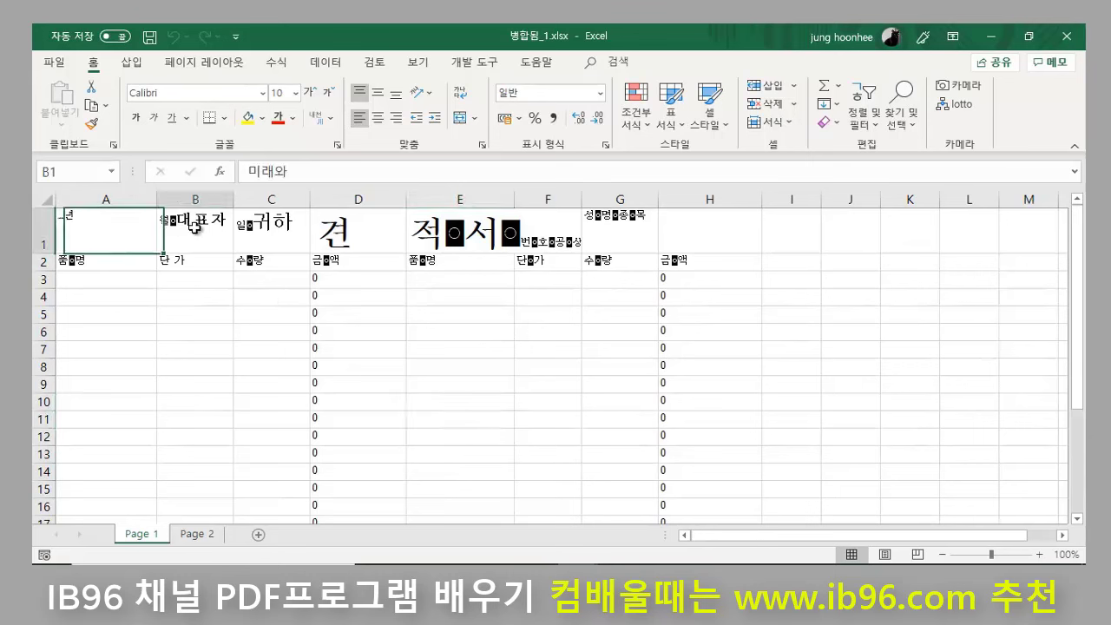
click(248, 231)
click(364, 231)
click(460, 231)
click(548, 231)
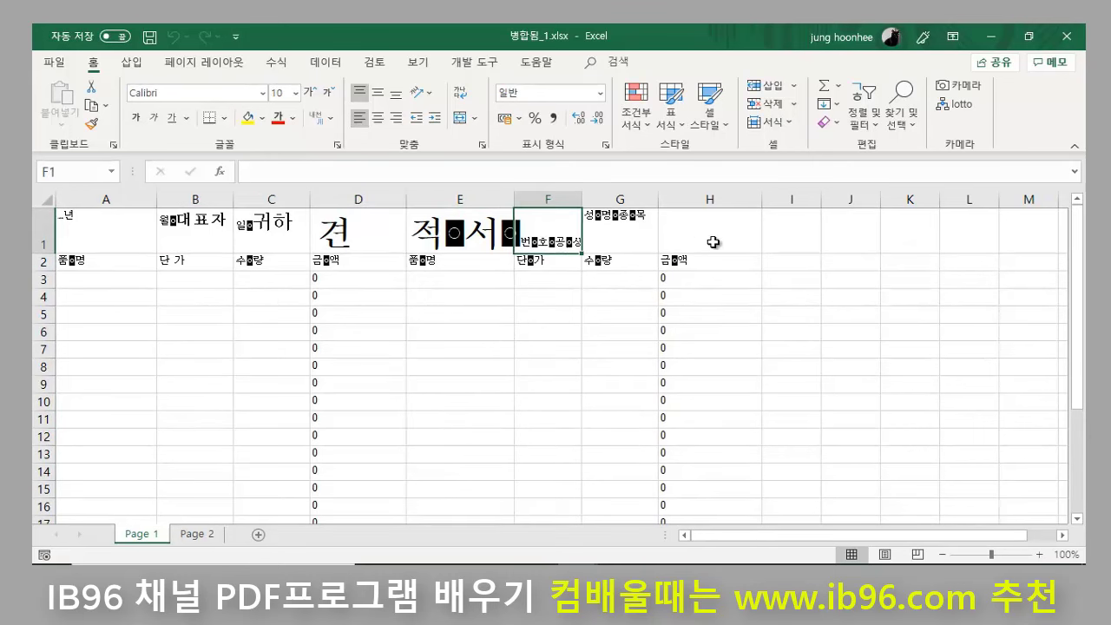
click(710, 238)
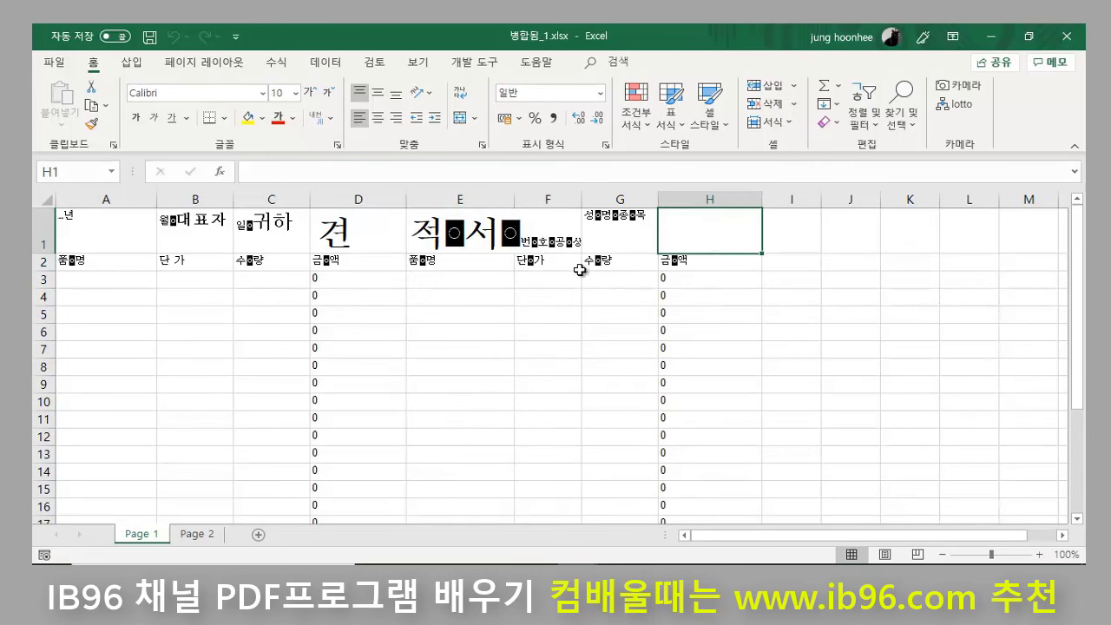
Step: Apply 모든 테두리 borders to the table range A1:D10 on the sheet Page 2
click(197, 534)
key(Right)
key(Right)
key(Right)
key(Right)
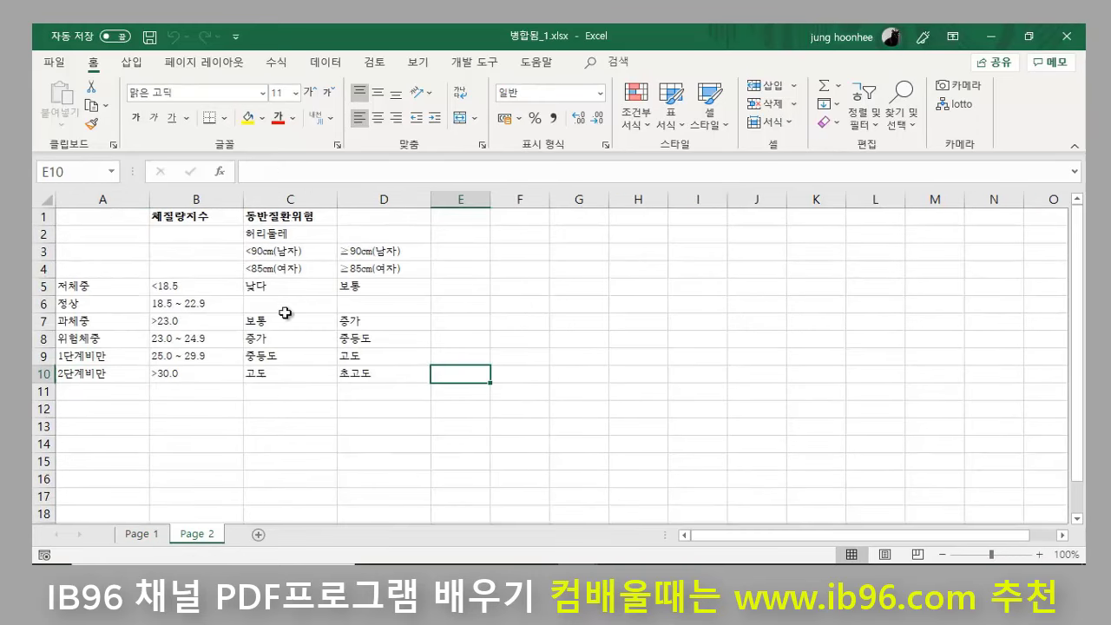
click(103, 217)
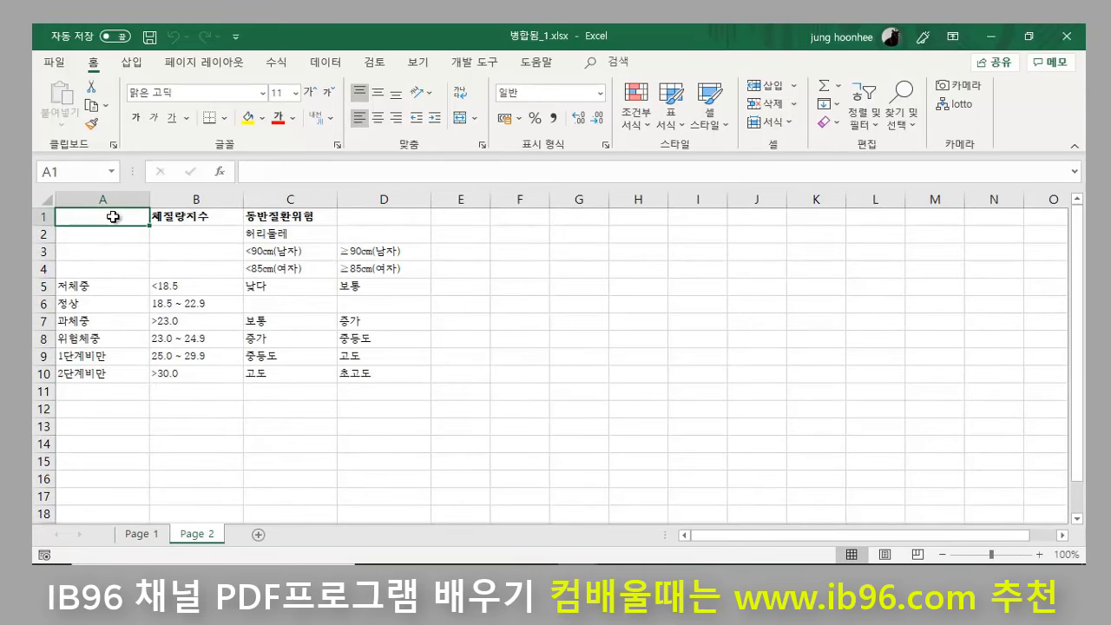
click(254, 217)
click(118, 216)
drag(118, 217, 387, 375)
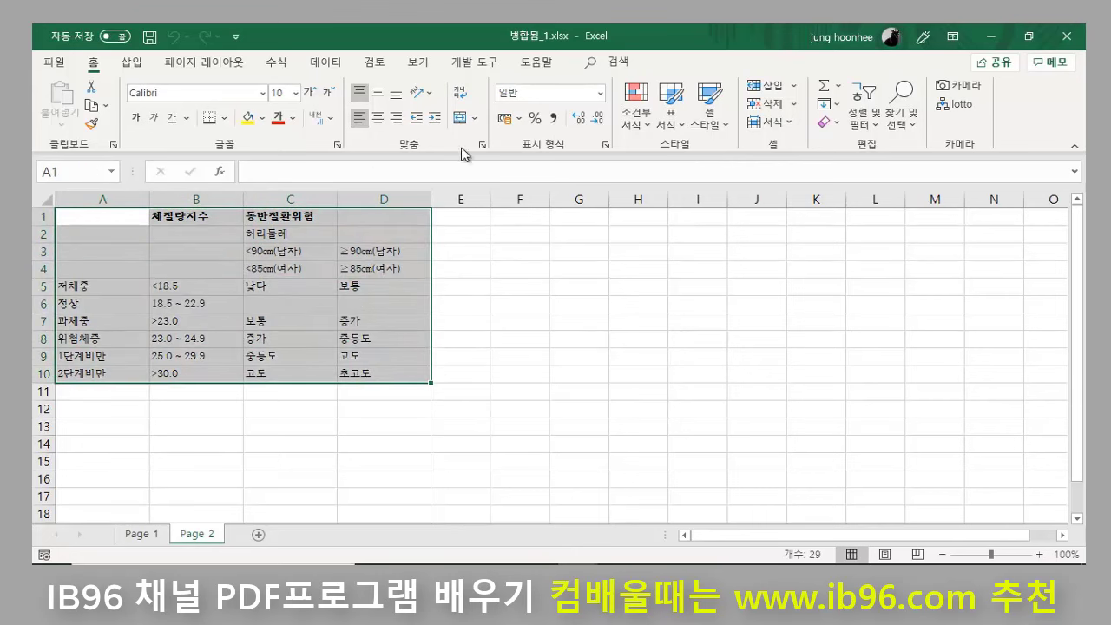
click(224, 118)
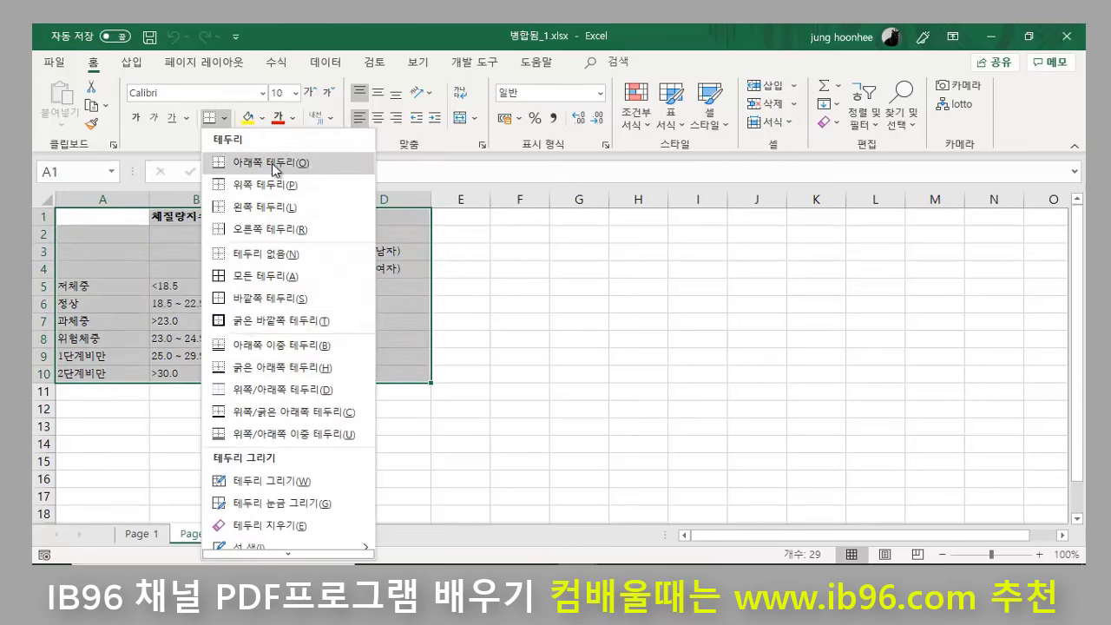
click(269, 276)
click(646, 303)
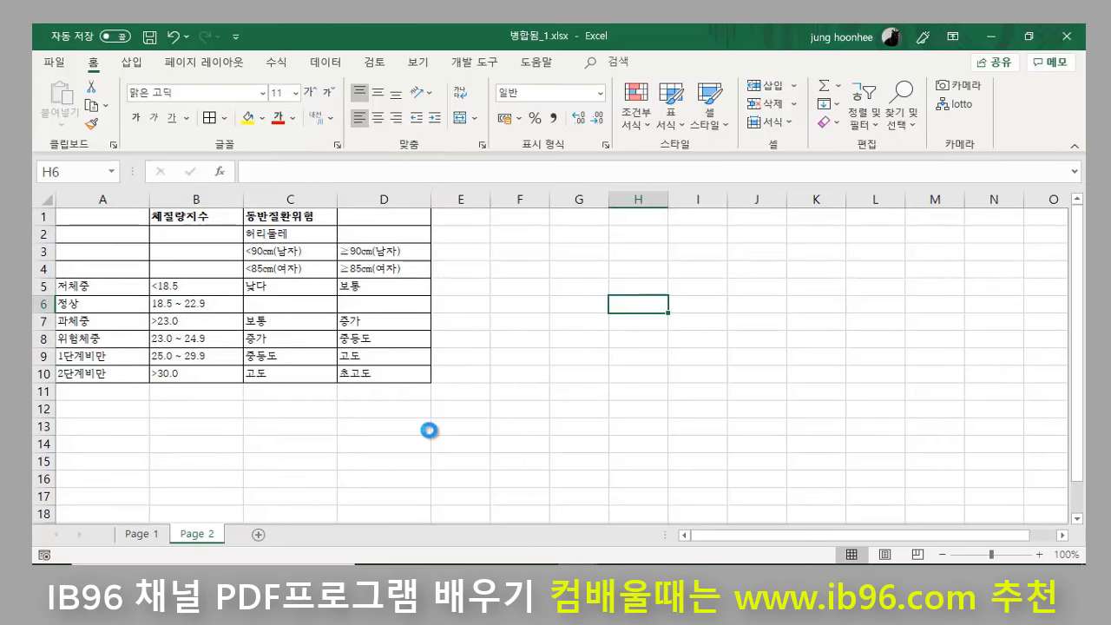
ctrl+scroll(268, 268, up, 2)
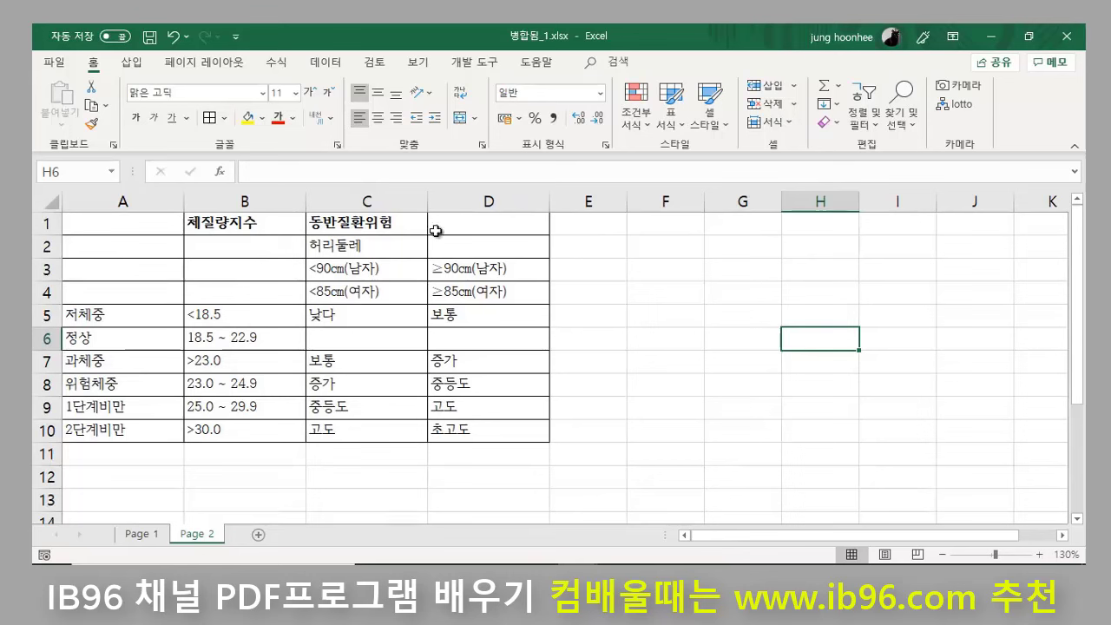
click(368, 486)
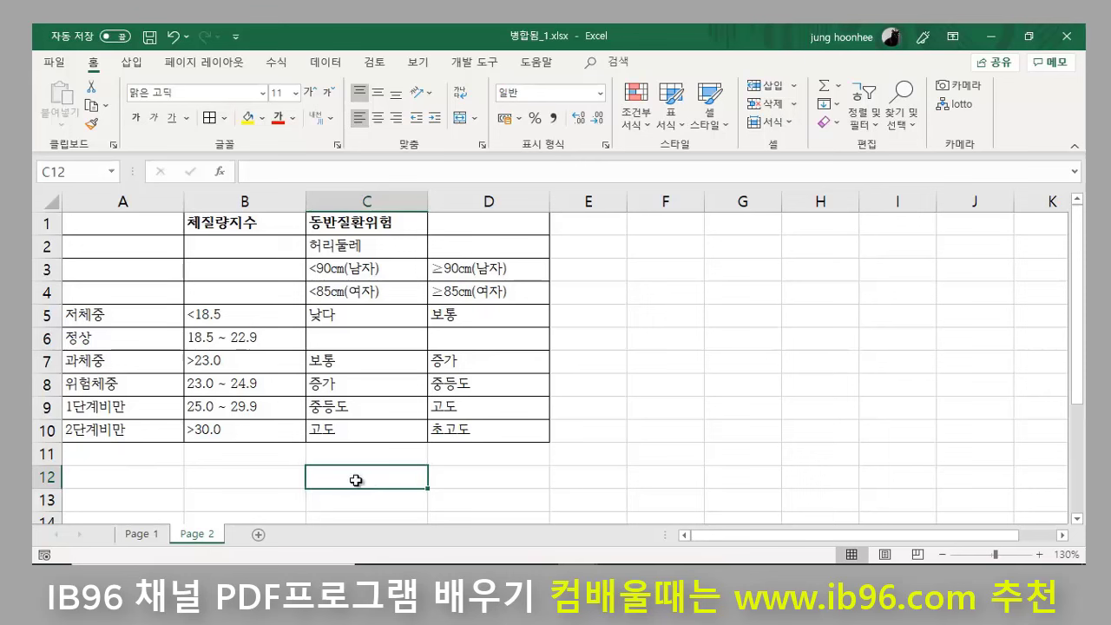
click(610, 373)
click(338, 439)
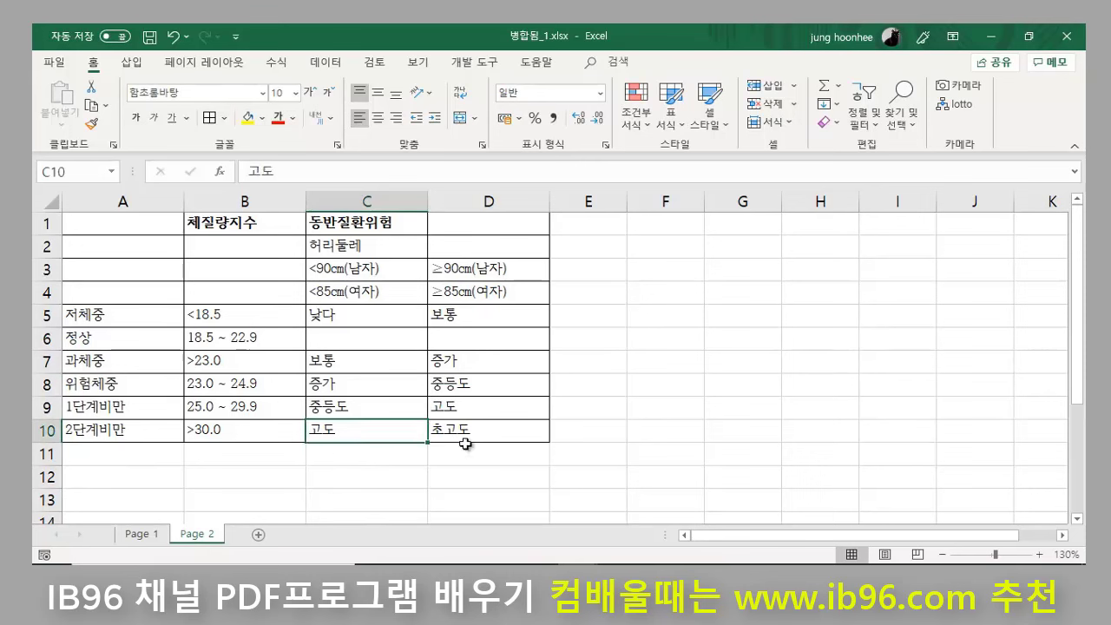
click(590, 430)
click(816, 430)
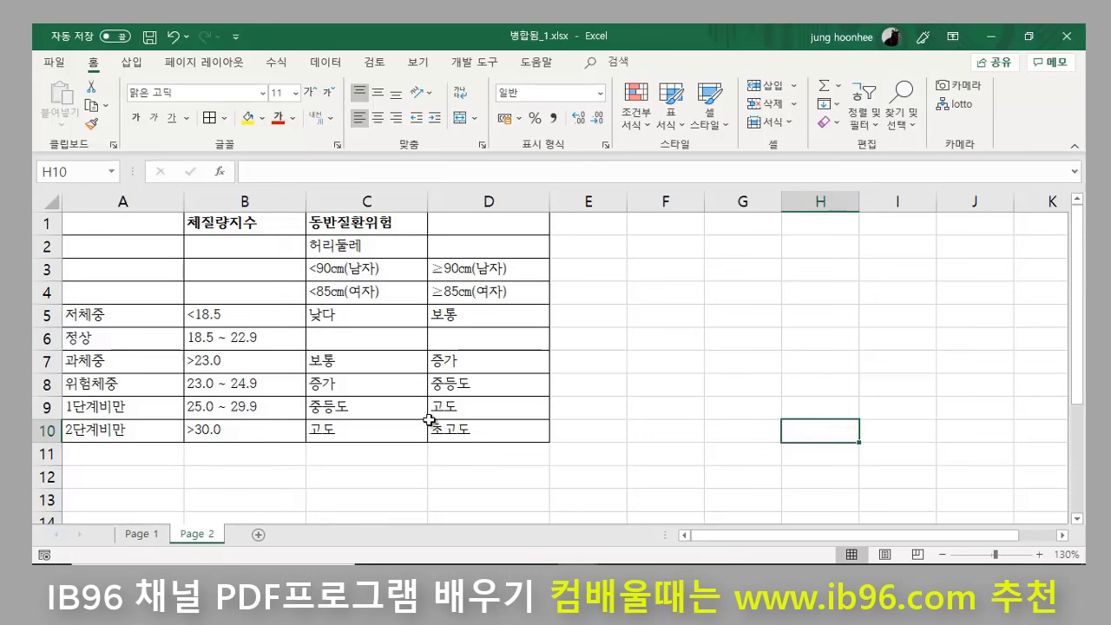
click(714, 351)
click(332, 469)
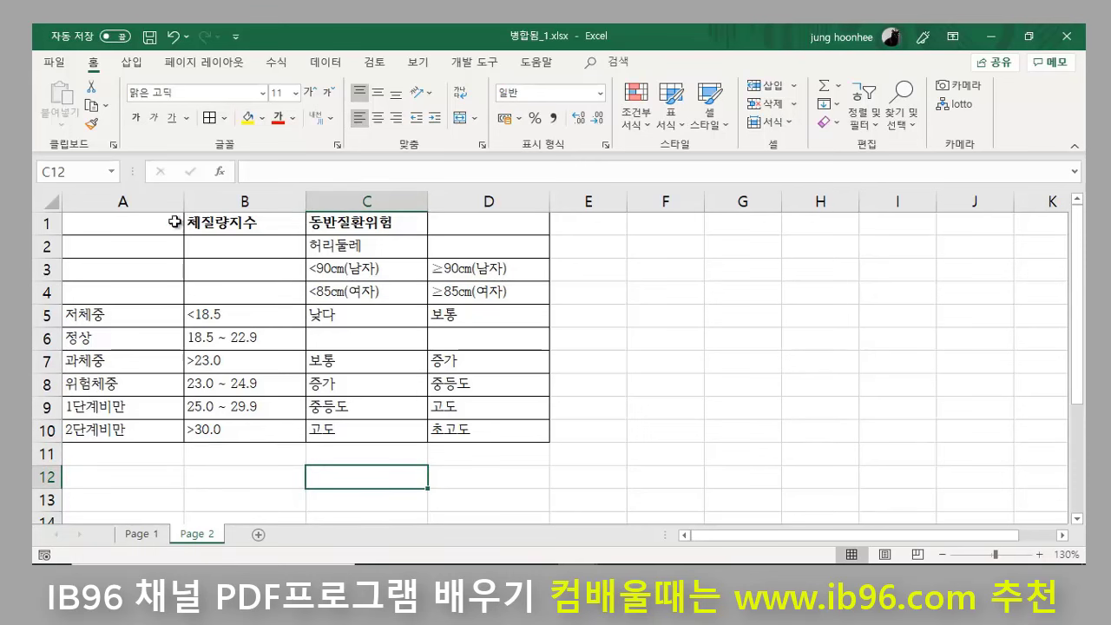
click(693, 319)
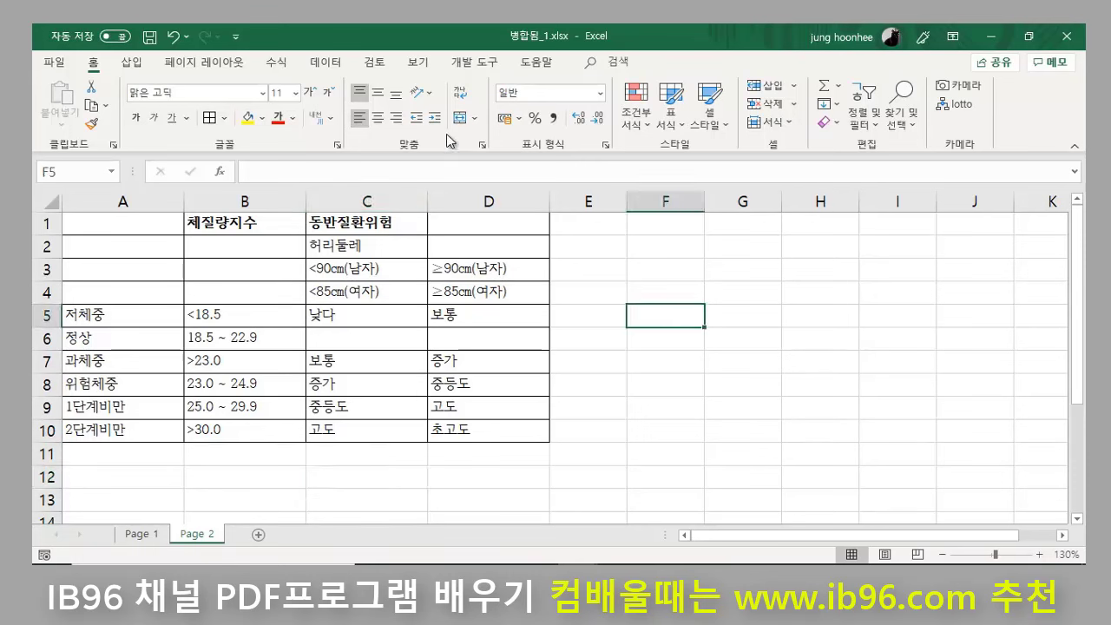
Step: Open the workbook sample1.xlsx from the 테스트문서 folder on drive G
click(57, 64)
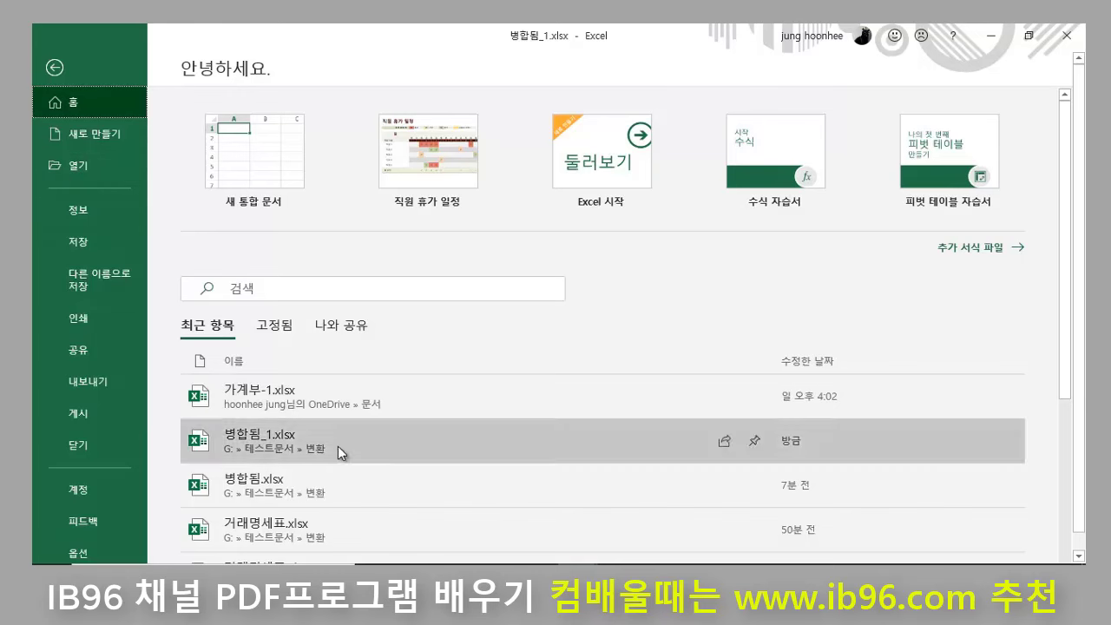
click(76, 166)
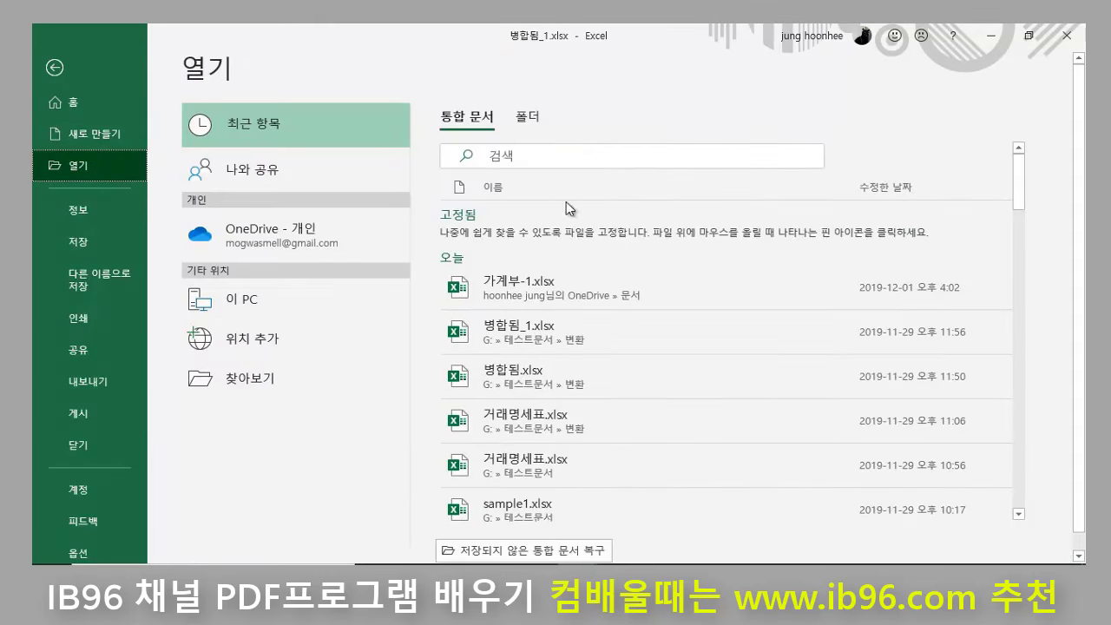
click(230, 377)
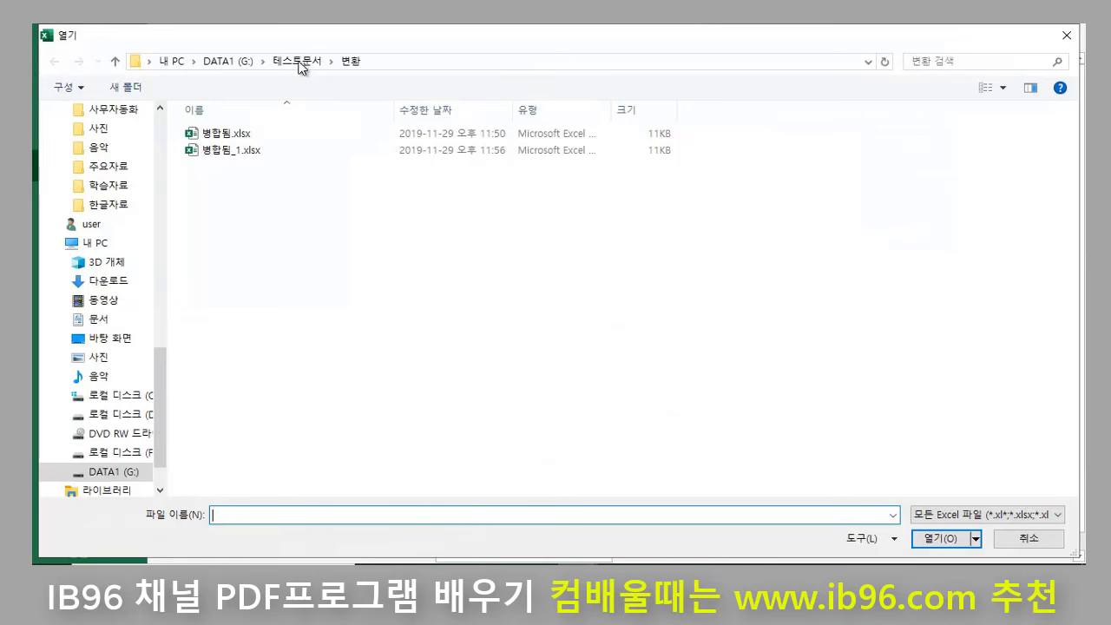
click(299, 62)
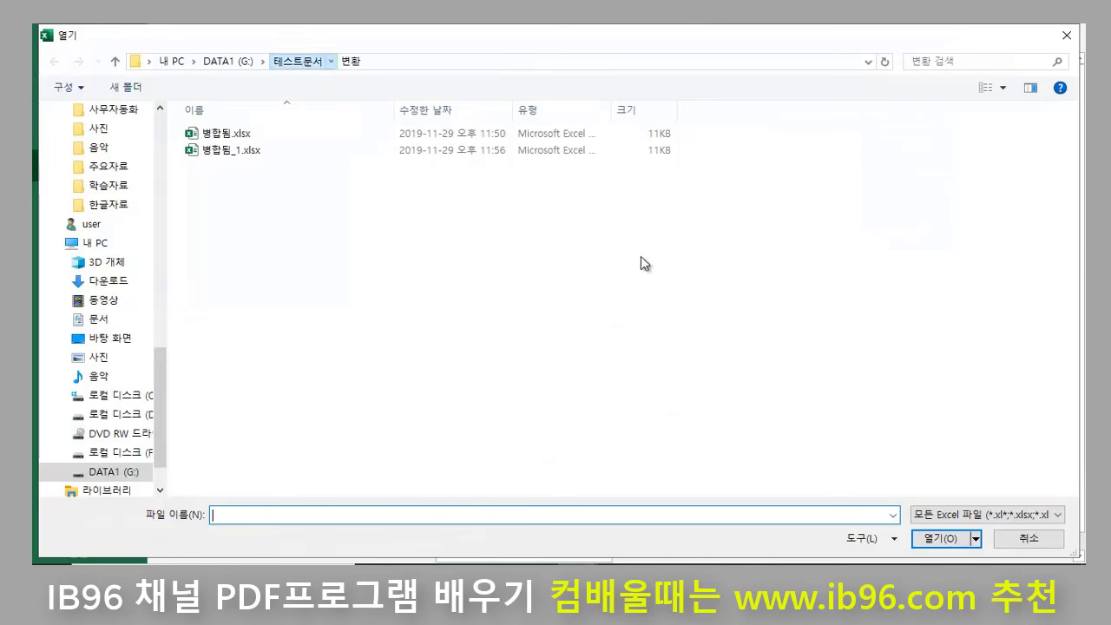
click(232, 153)
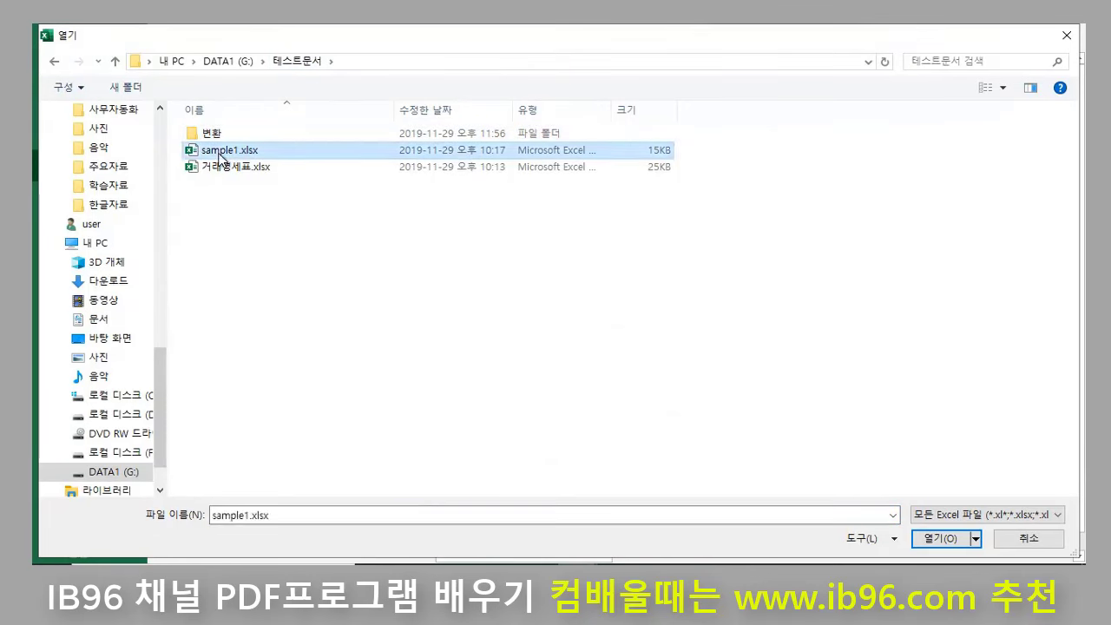
click(964, 543)
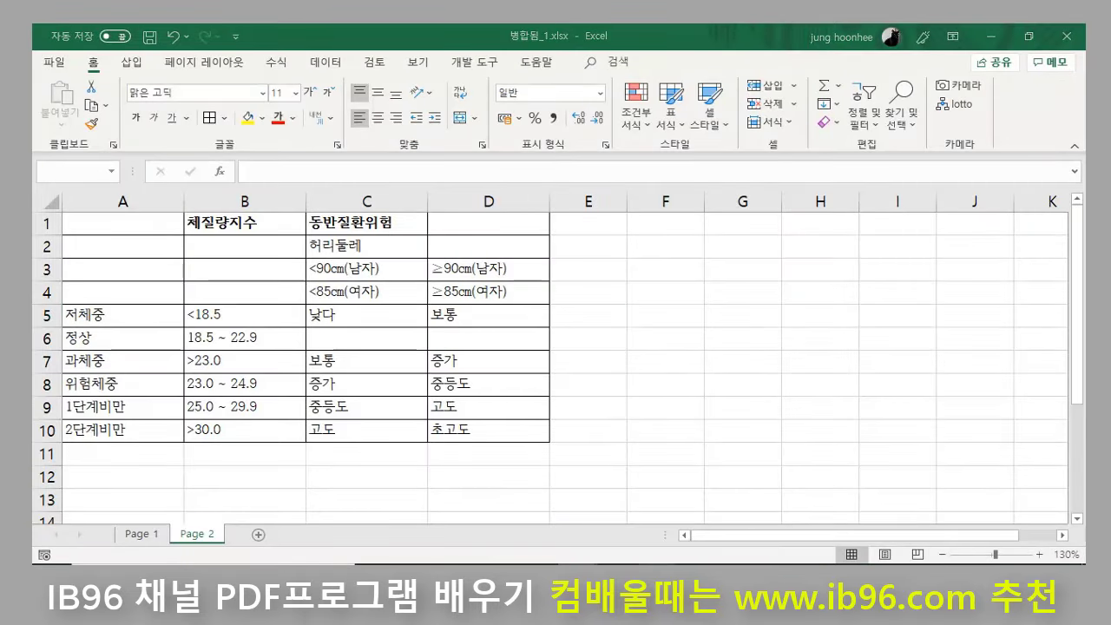
Step: Switch to the sheet Match in sample1.xlsx and select cell B17 below the 커미션액 row
scroll(215, 265, down, 3)
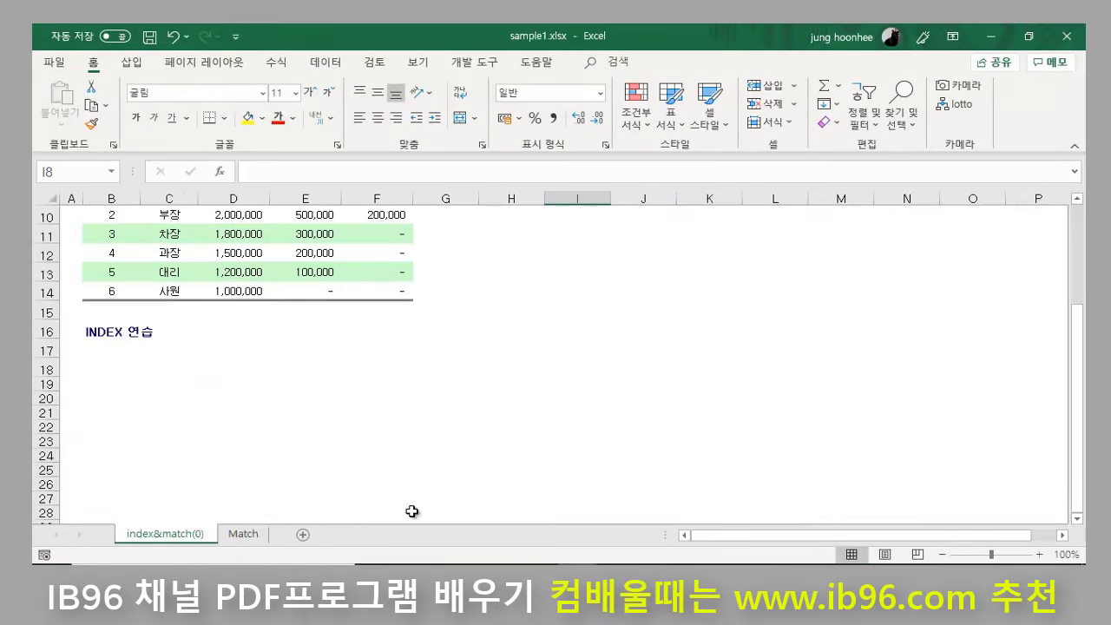
click(239, 535)
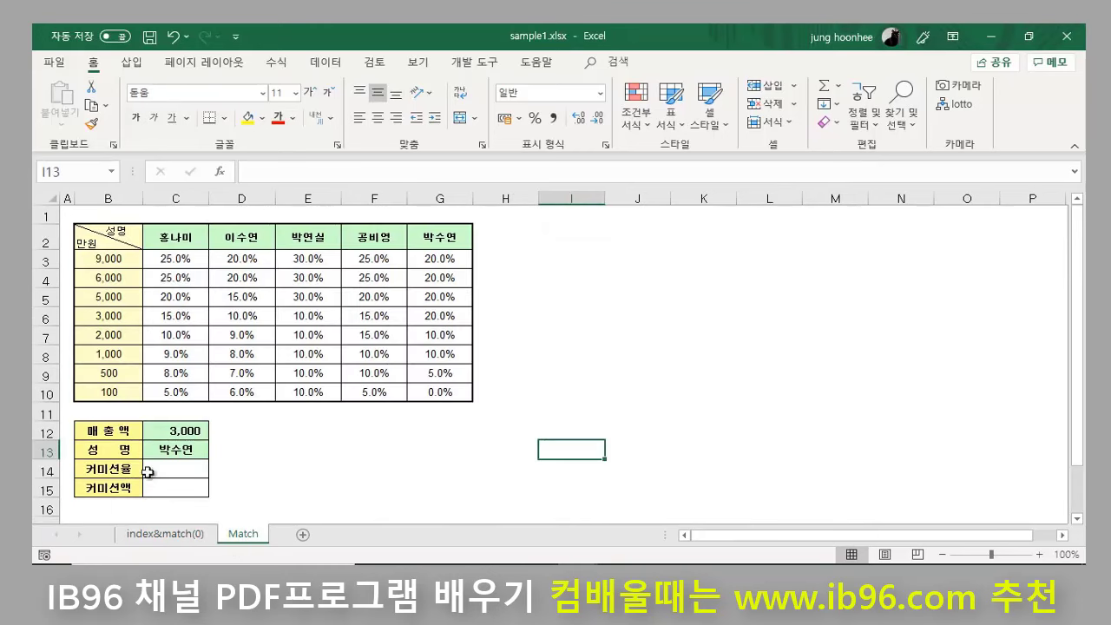
click(426, 499)
scroll(204, 442, down, 2)
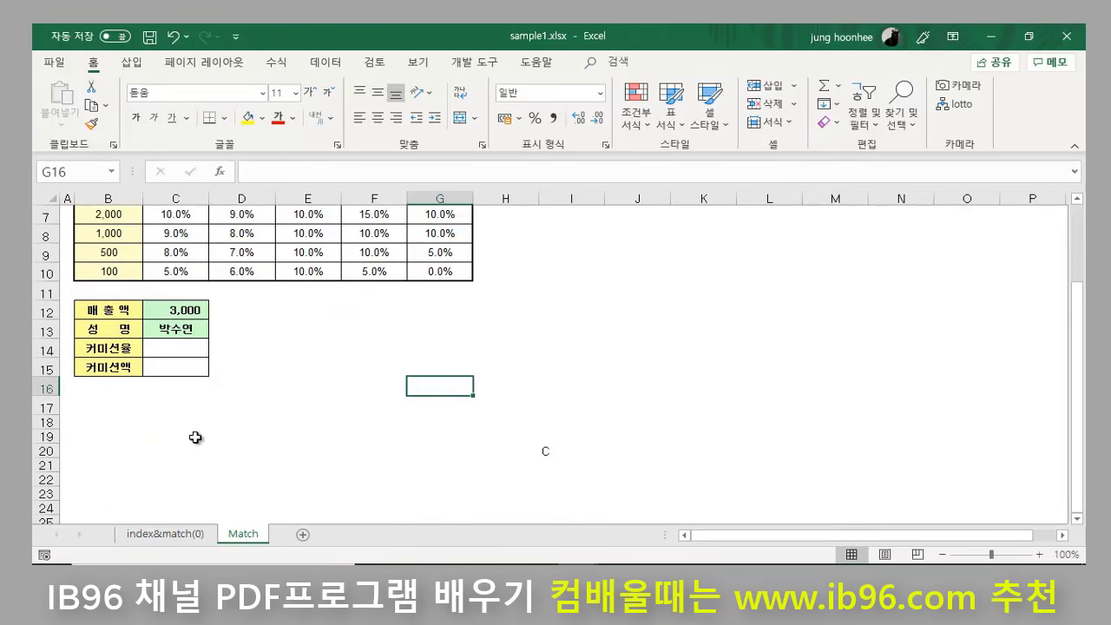
click(82, 408)
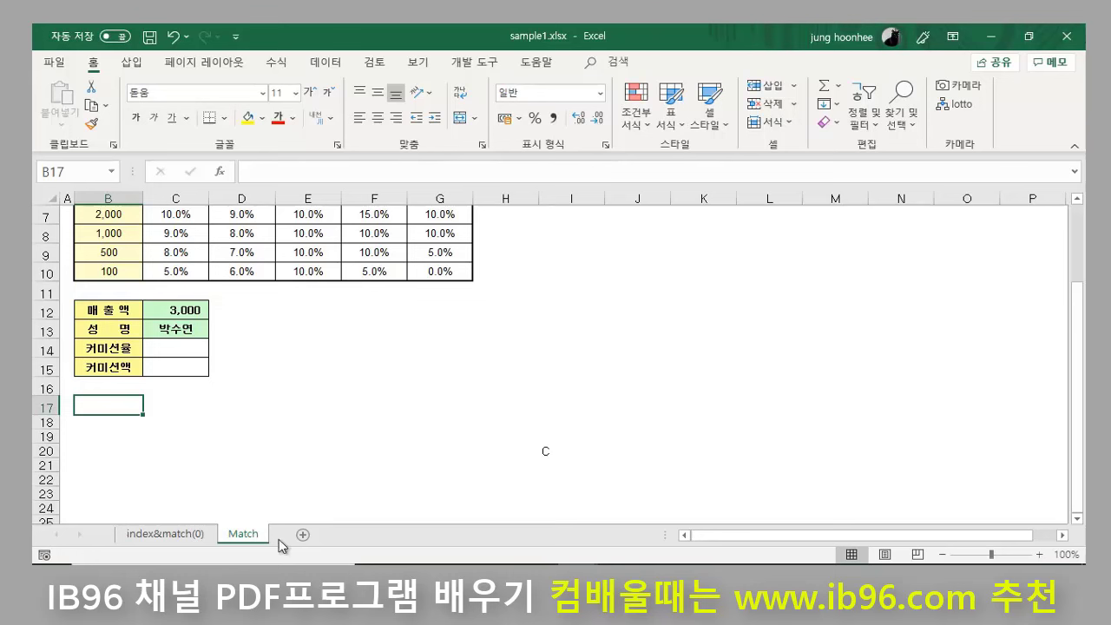
Step: Close the open workbooks 통합 문서1 and 병합됨.xlsx, keeping 병합됨_1.xlsx and sample1.xlsx open
mouse_move(577, 608)
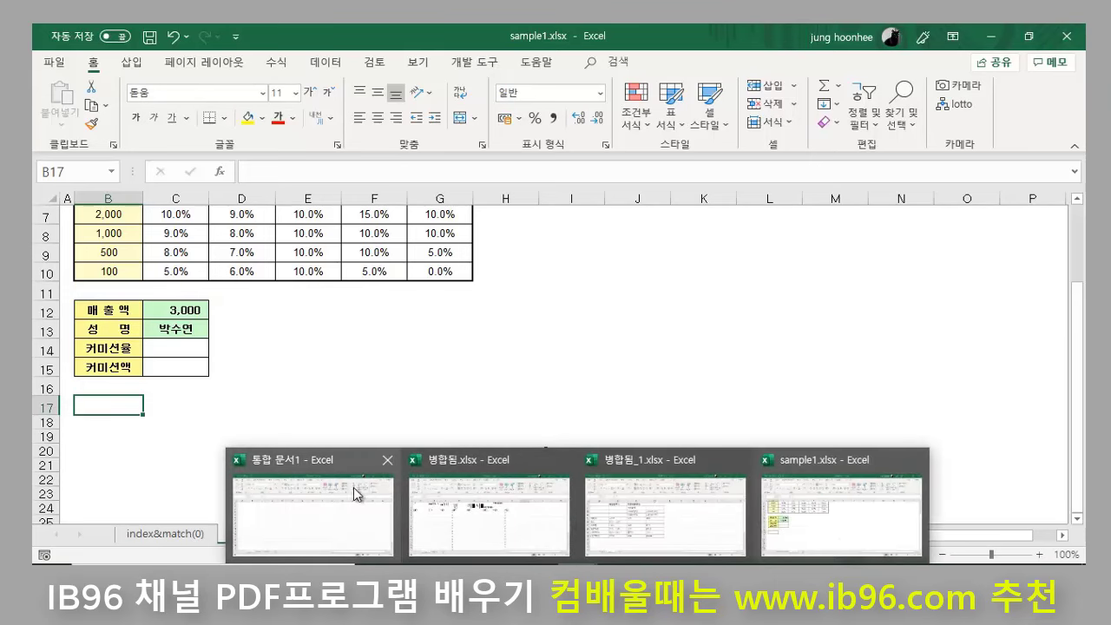
click(387, 459)
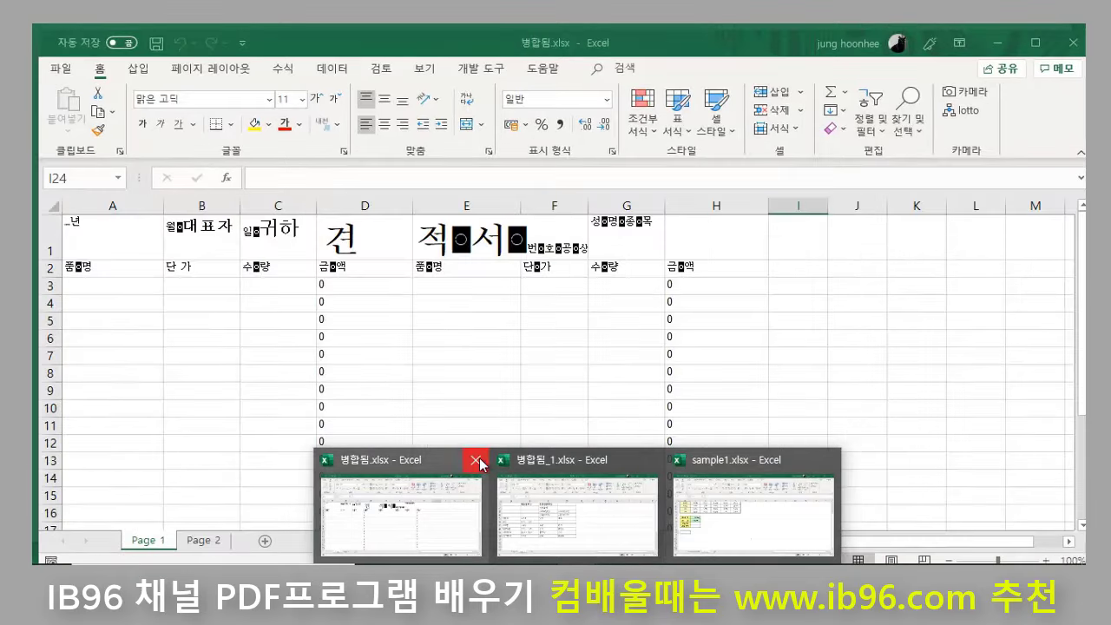
click(476, 461)
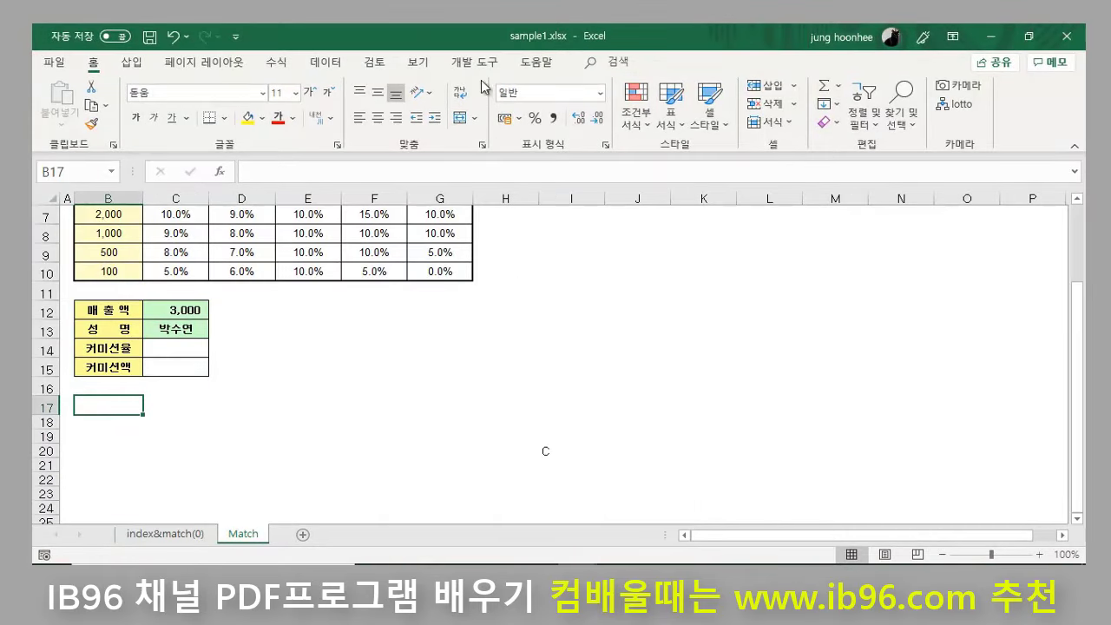
Step: Arrange the two open workbook windows side by side with the 바둑판식 option
click(420, 64)
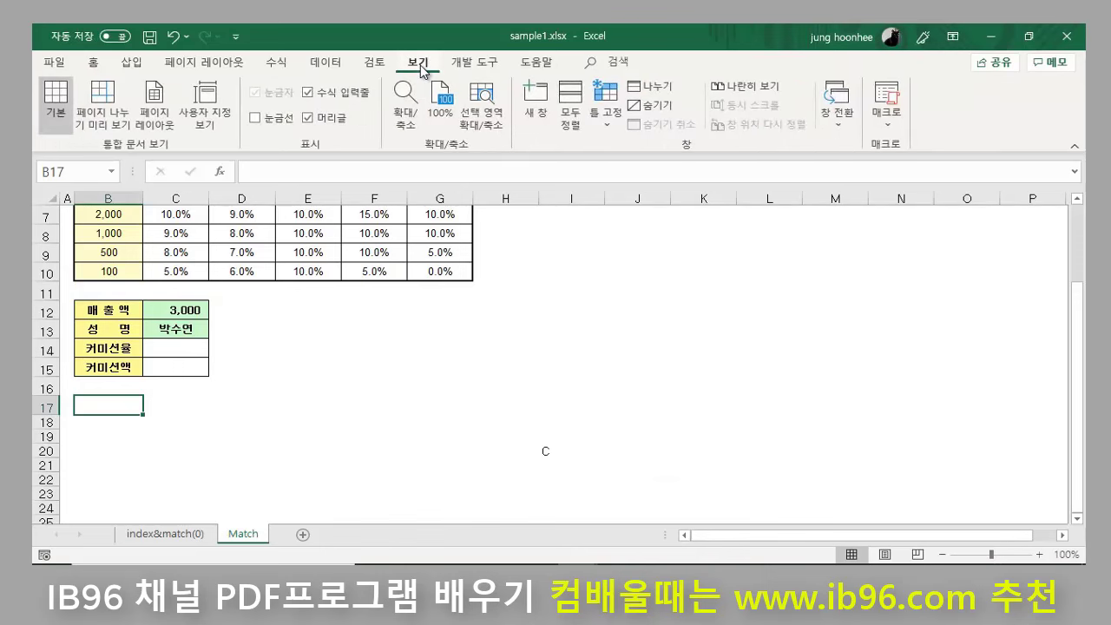
click(573, 98)
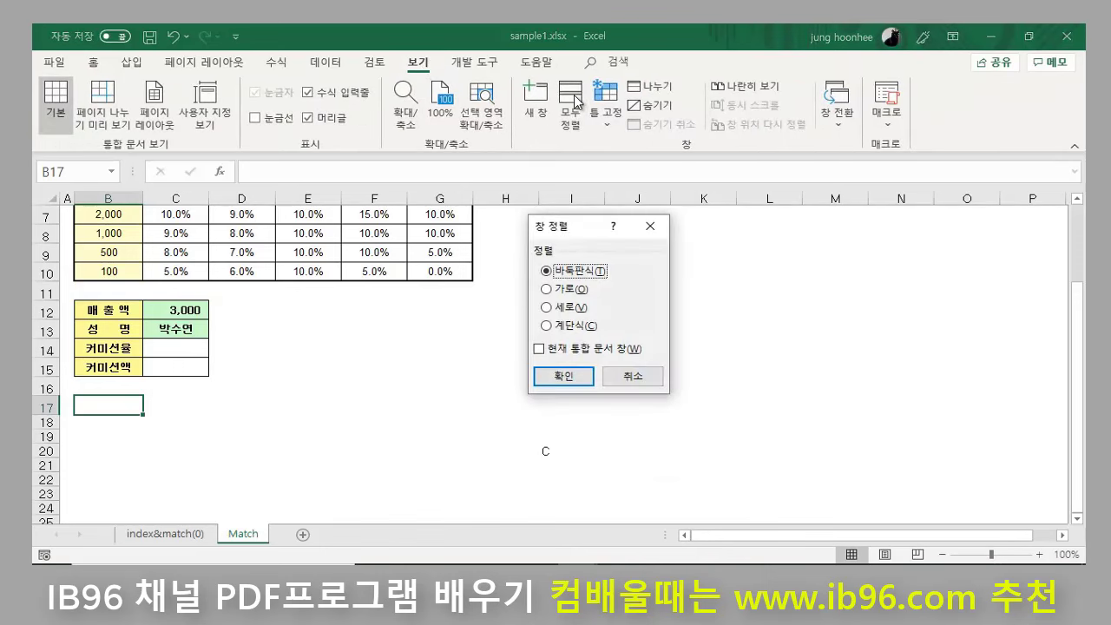
click(562, 375)
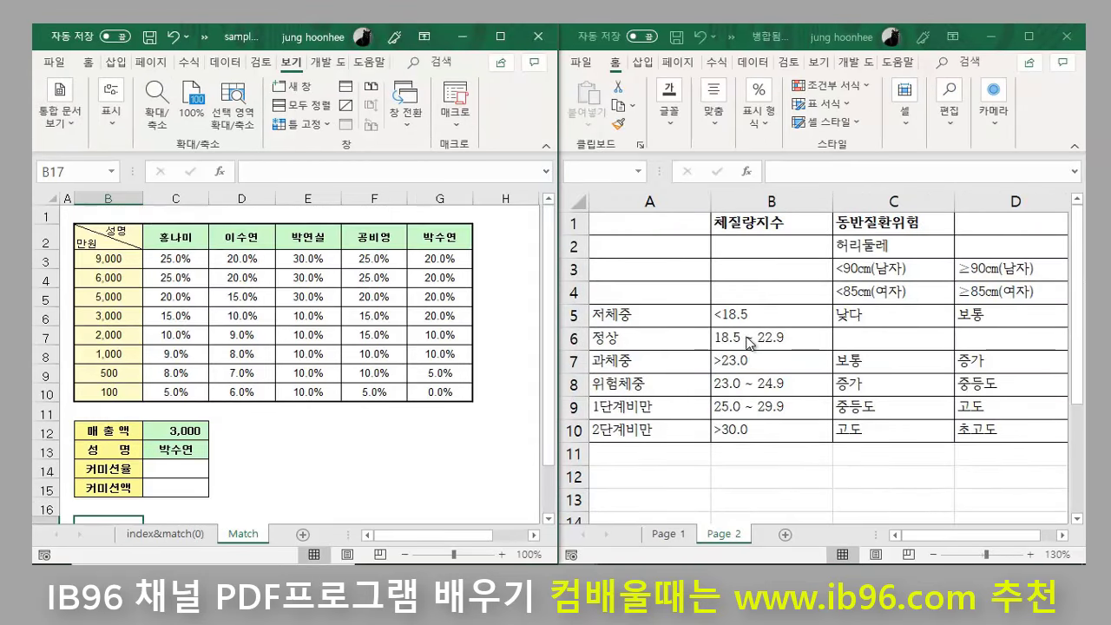
Step: Move the table A1:D10 from the sheet Page 2 of 병합됨_1.xlsx to B17 on the sheet Match of sample1.xlsx
click(730, 477)
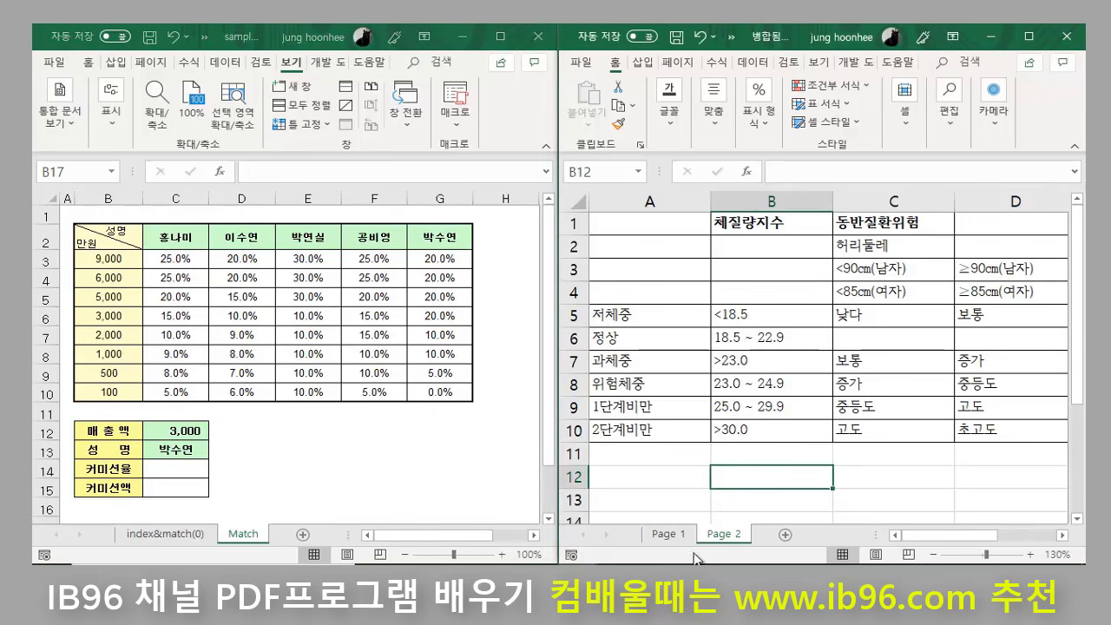
click(666, 533)
click(723, 533)
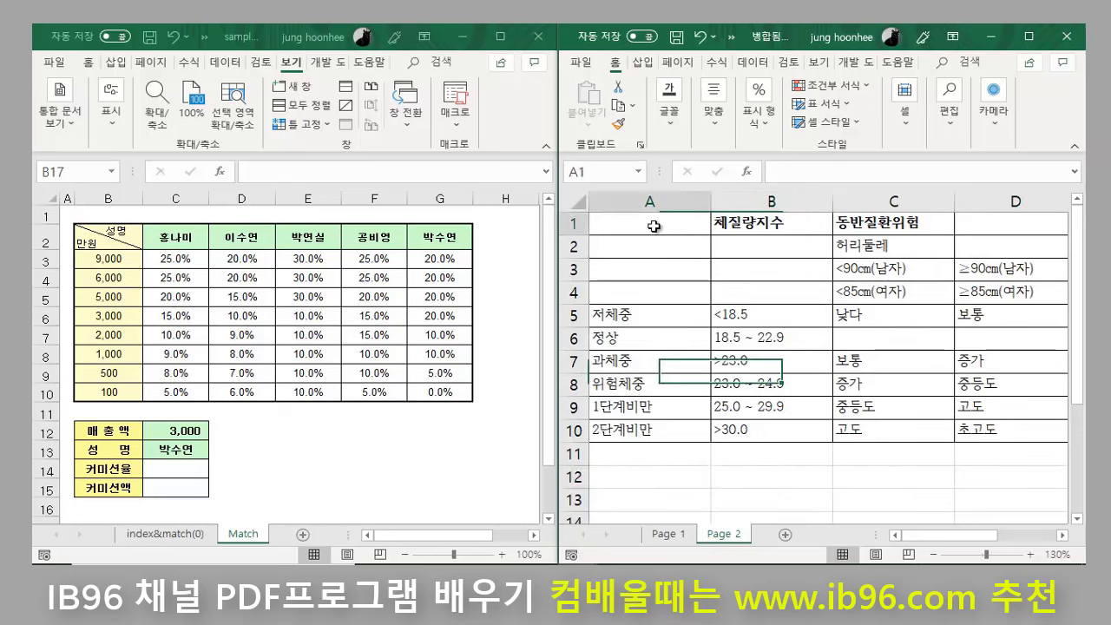
drag(645, 223, 1029, 429)
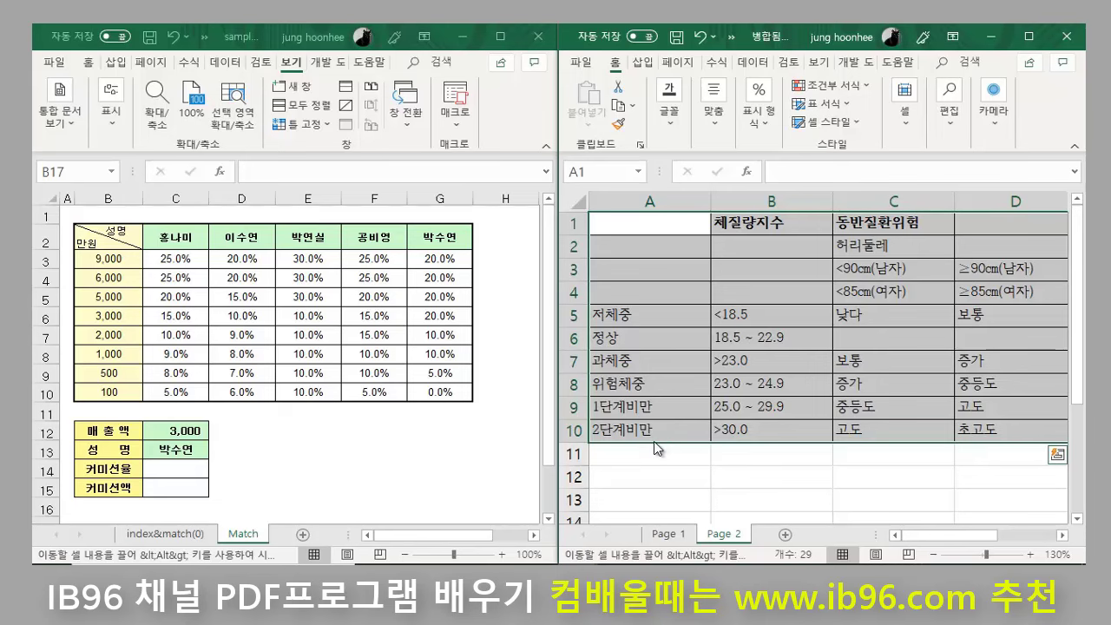
drag(656, 448, 128, 418)
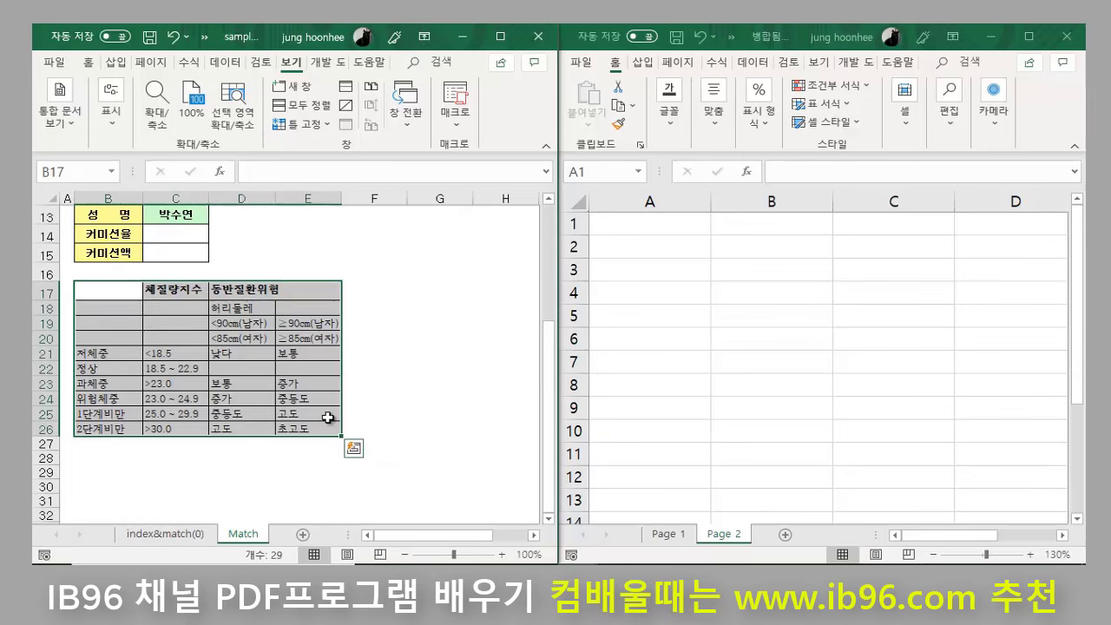
click(404, 399)
scroll(235, 408, up, 2)
scroll(233, 417, up, 1)
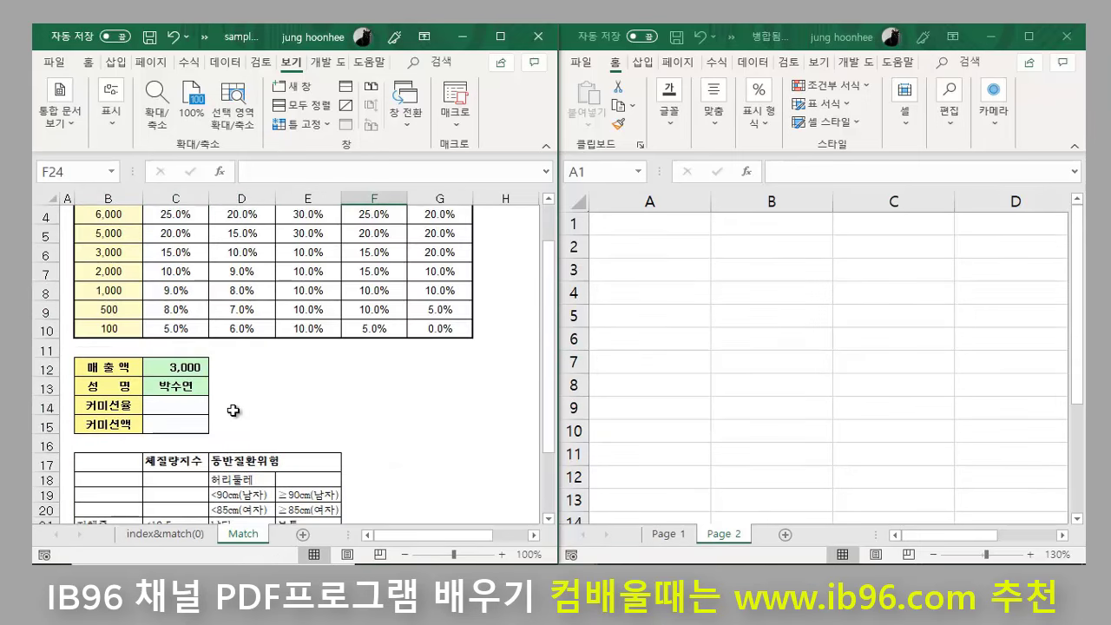
scroll(231, 422, down, 1)
Step: Close 병합됨_1.xlsx without saving its changes and maximize the sample1.xlsx window
click(808, 52)
click(1066, 36)
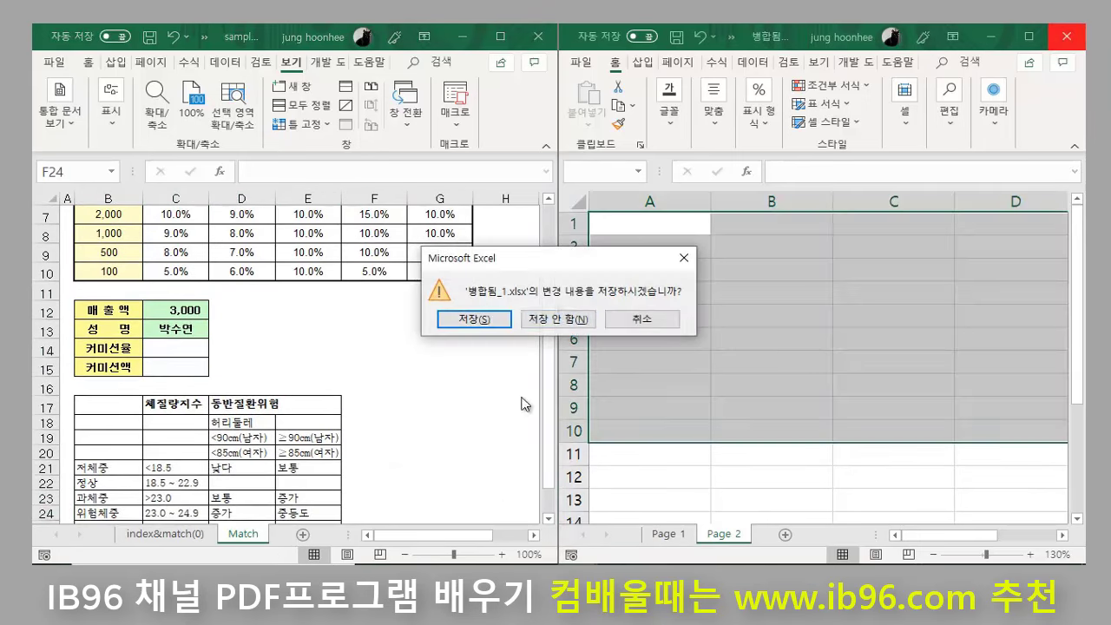
click(577, 323)
click(505, 386)
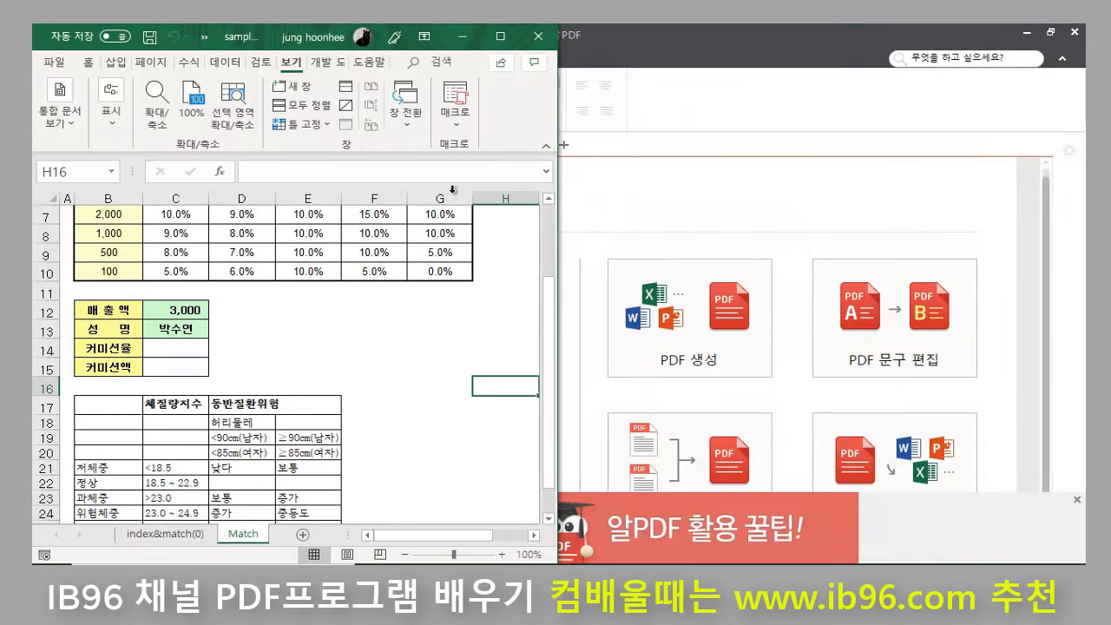
click(500, 36)
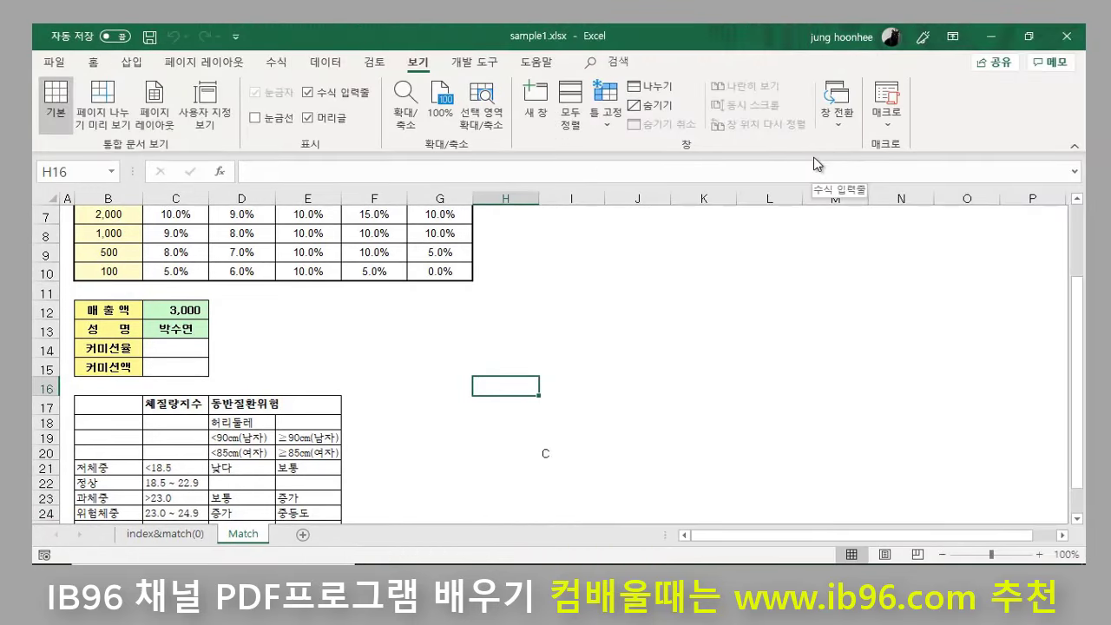
Step: Examine the moved 체질량지수 table in B17:E26 together with the tables above it on the sheet Match
scroll(441, 335, up, 1)
scroll(441, 334, up, 1)
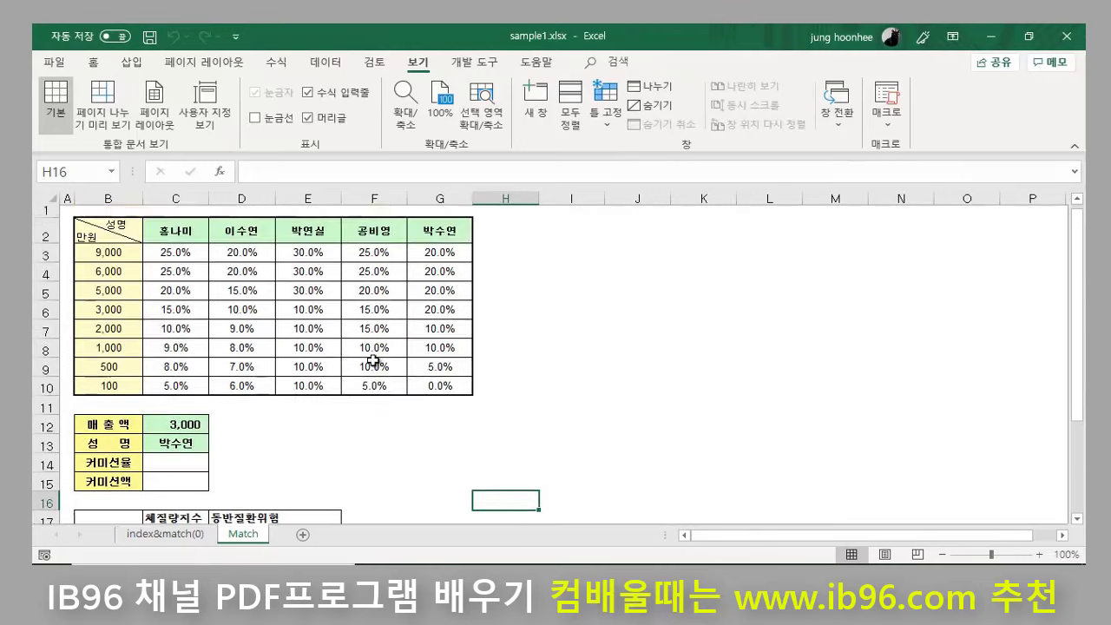
scroll(377, 367, down, 3)
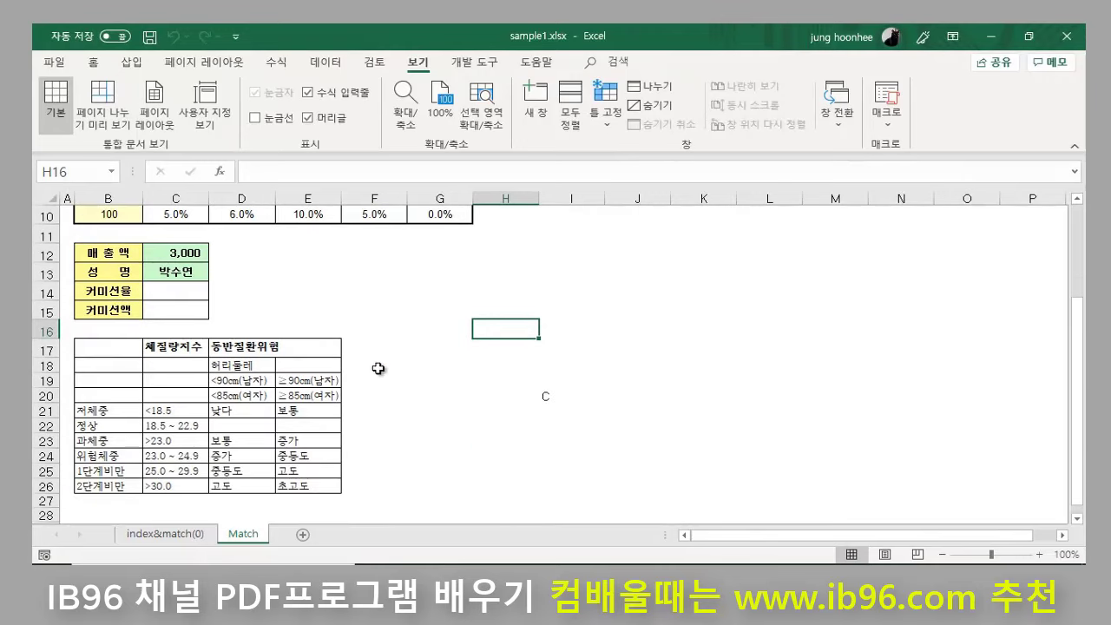
click(469, 442)
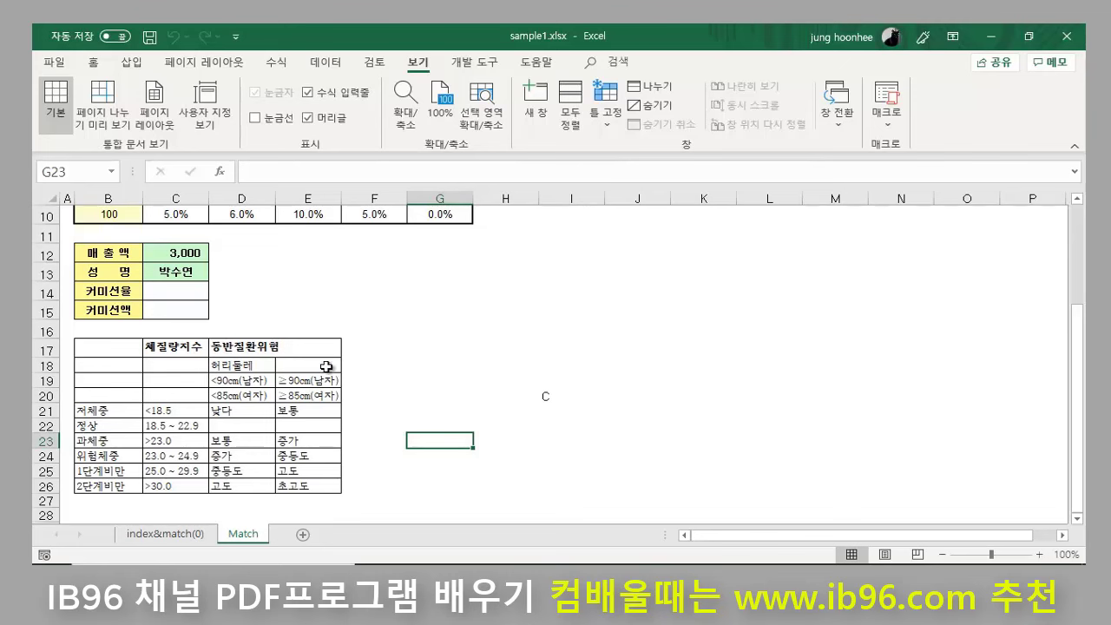
scroll(268, 392, up, 3)
scroll(308, 390, down, 4)
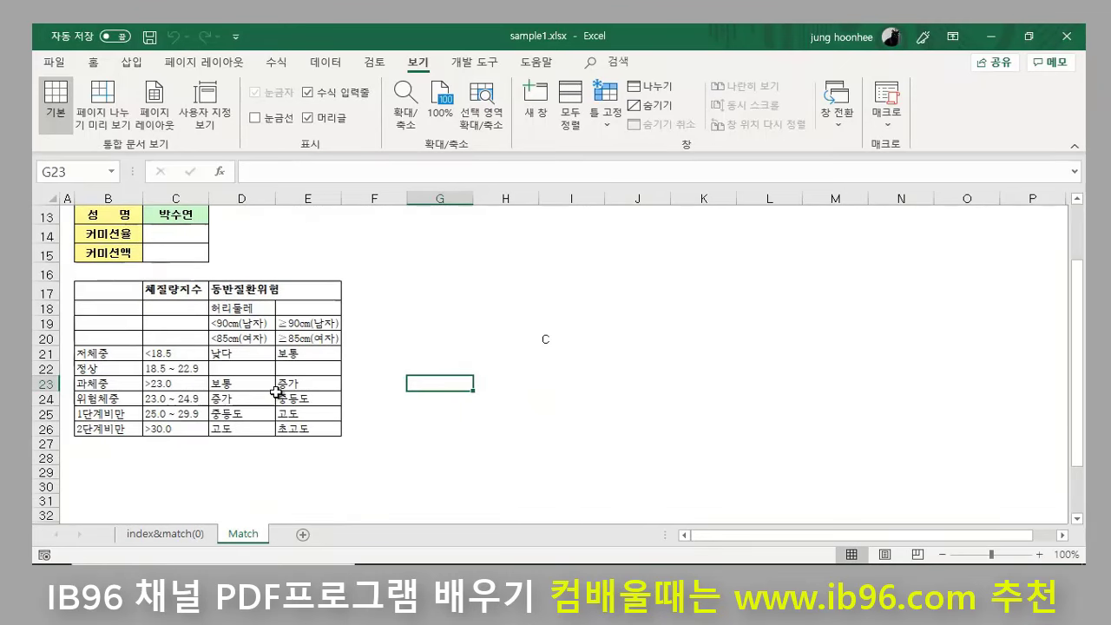
click(437, 397)
click(417, 294)
scroll(437, 318, up, 2)
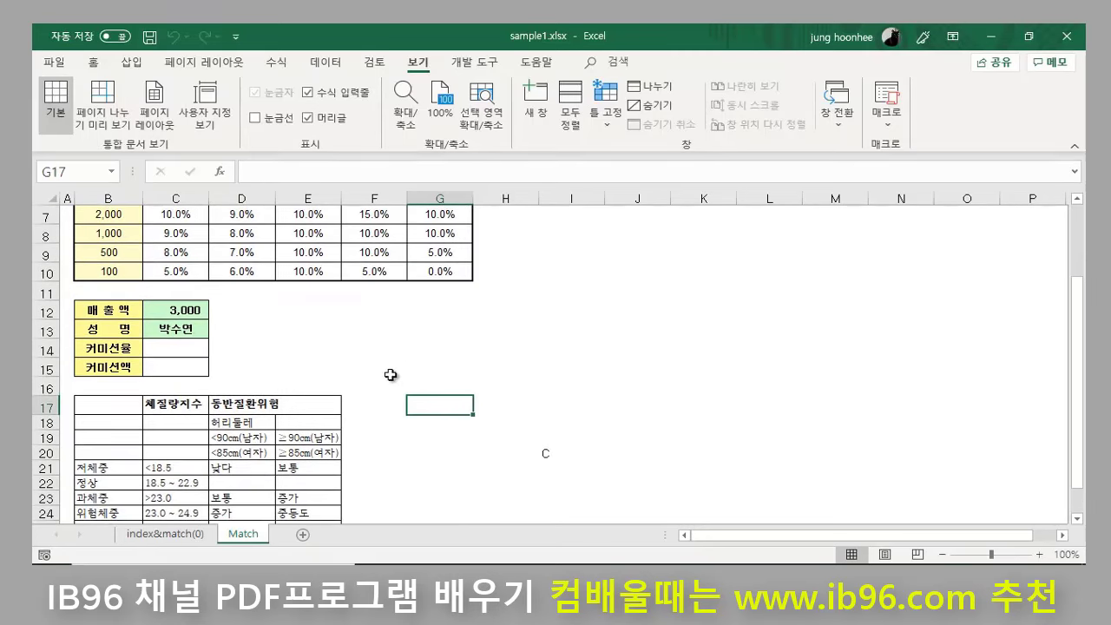
click(508, 382)
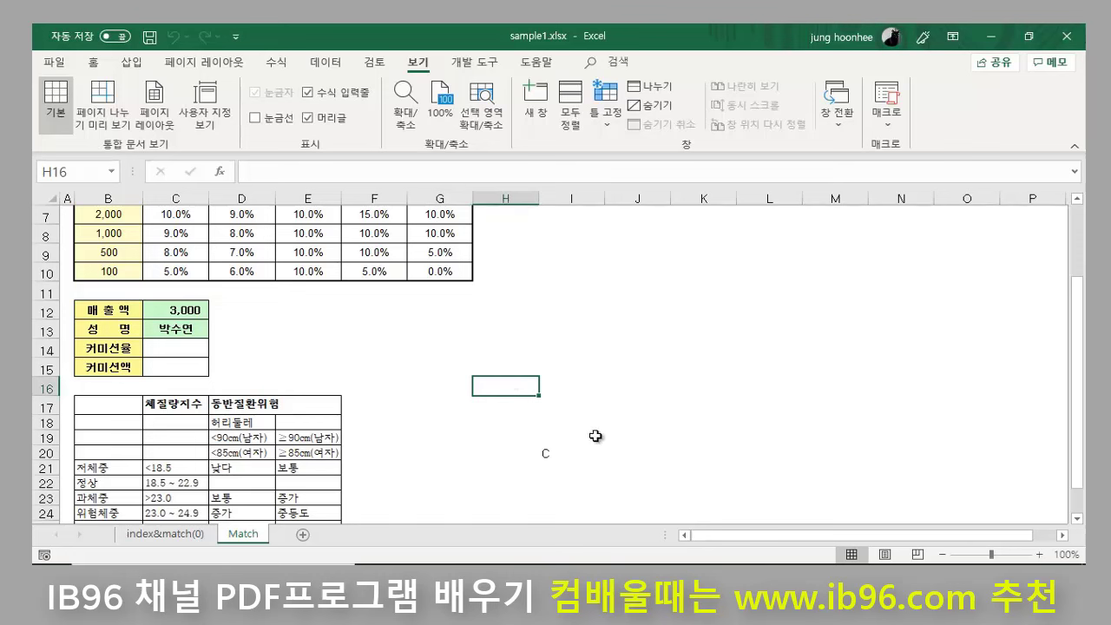
click(606, 497)
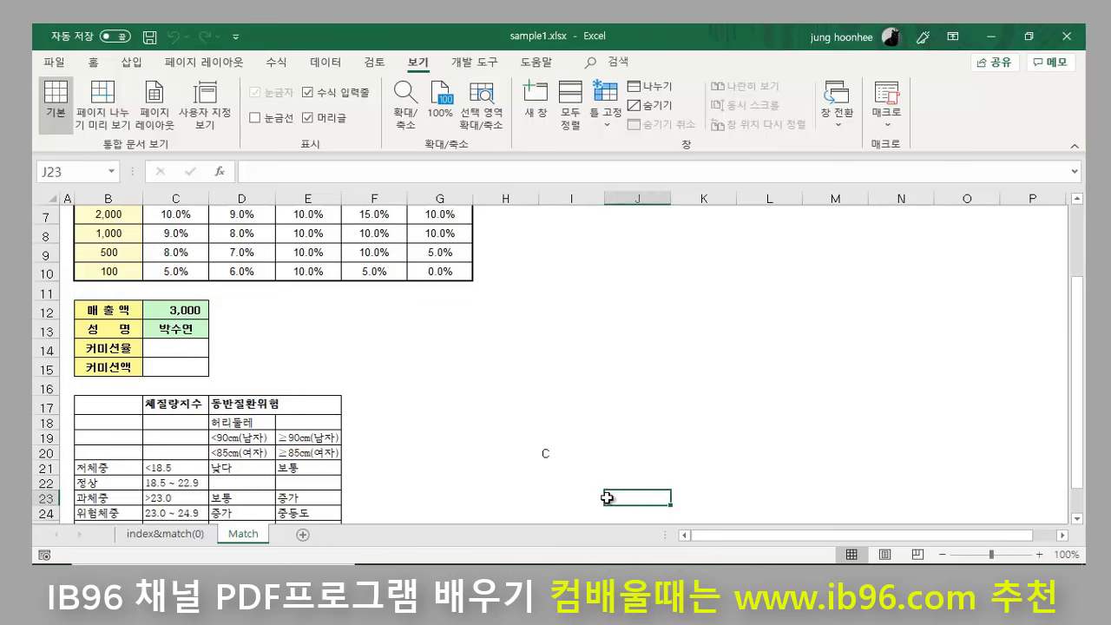